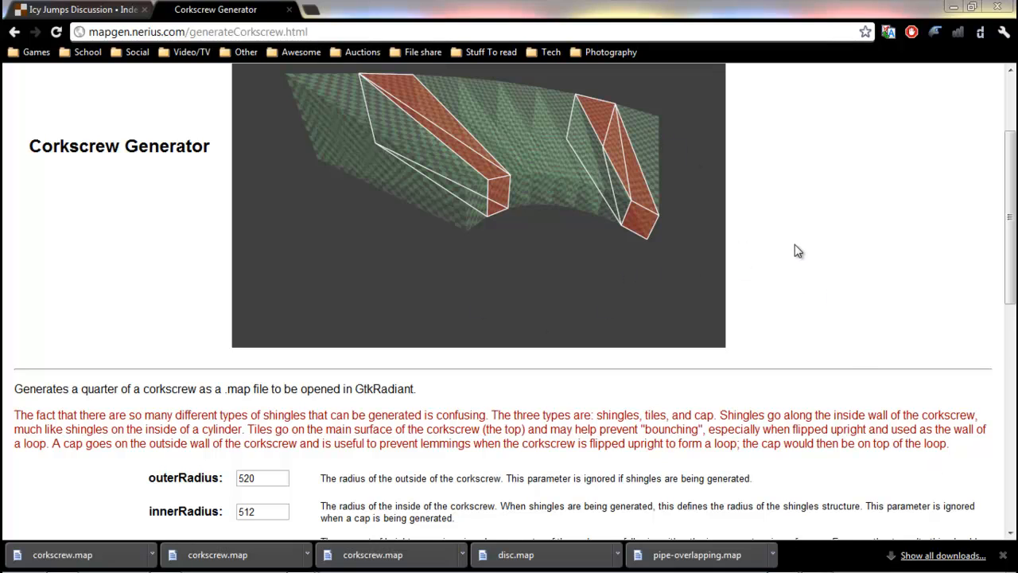
# Scroll through the Corkscrew Generator page to examine the preview image and the description.
pyautogui.scroll(3, 802, 252)
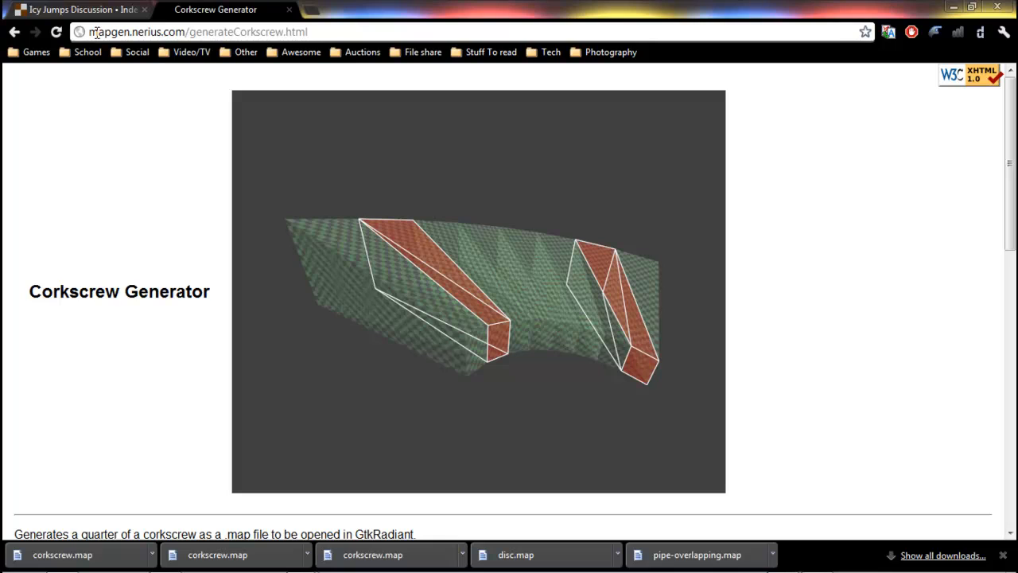
pyautogui.scroll(-2, 144, 188)
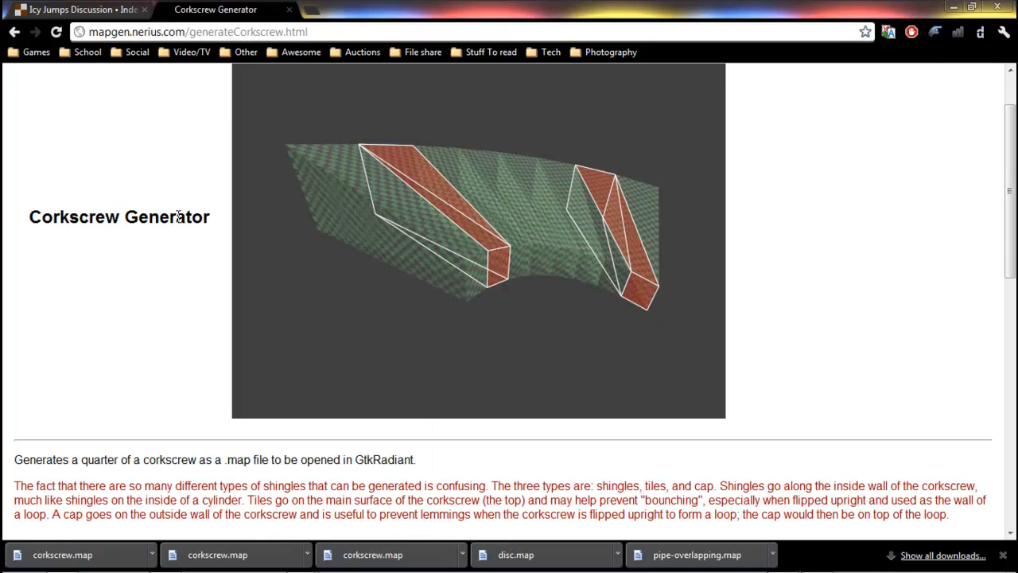
pyautogui.scroll(2, 389, 230)
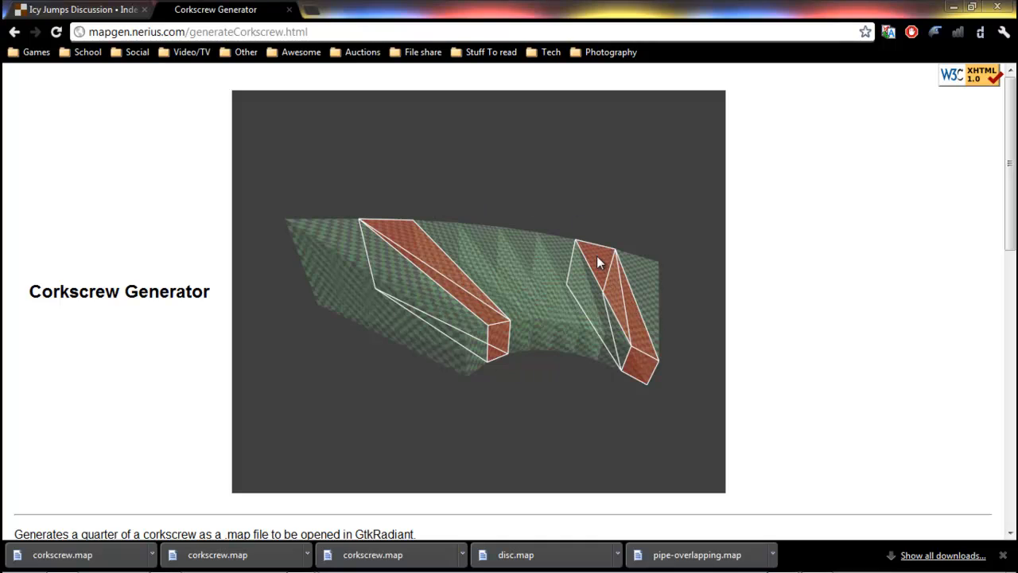
pyautogui.scroll(-3, 552, 252)
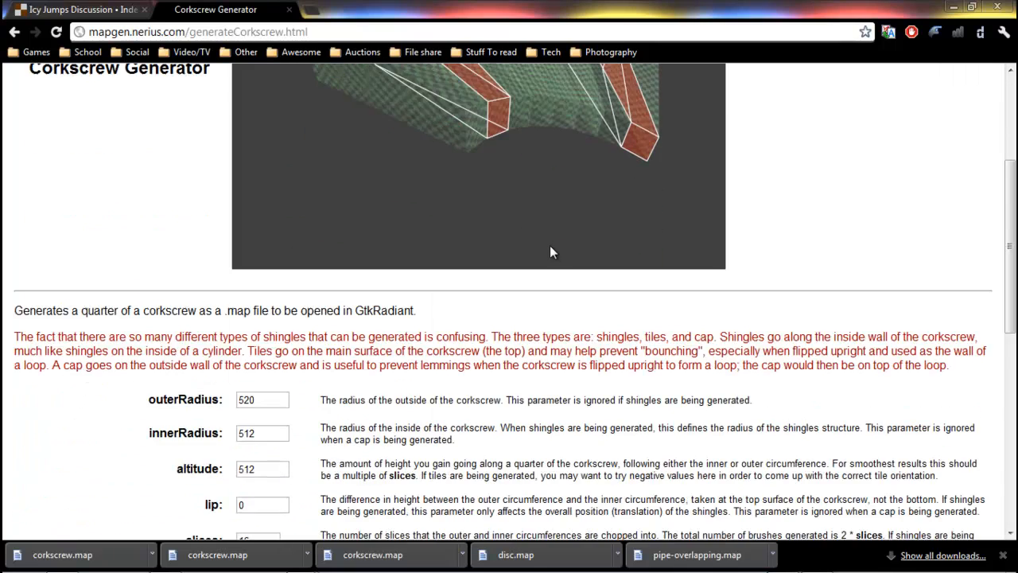
pyautogui.scroll(-2, 552, 252)
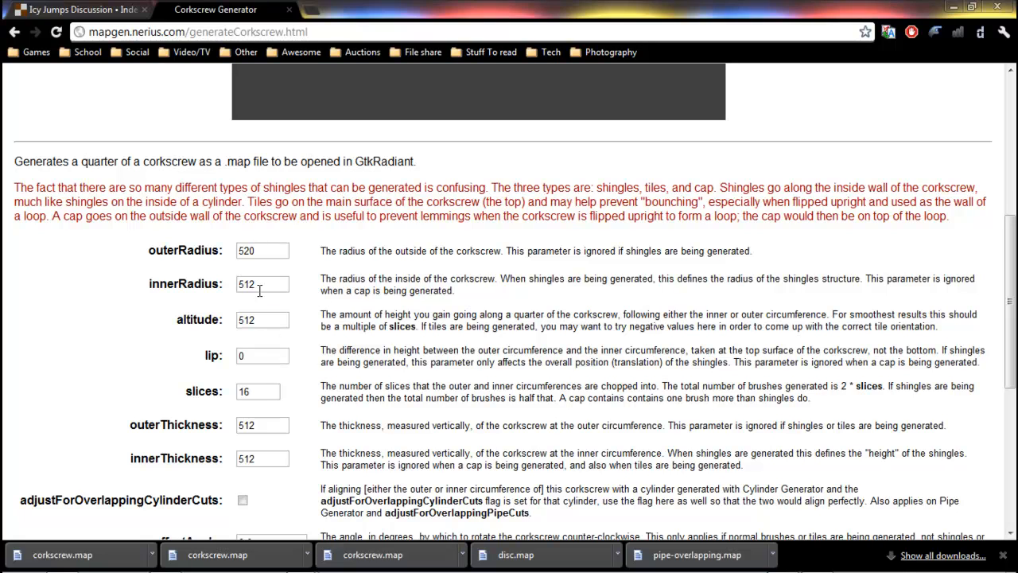
# Examine the radius, altitude and thickness parameter fields of the generator form.
pyautogui.moveTo(260, 286); pyautogui.dragTo(236, 290)
pyautogui.click(268, 283)
pyautogui.click(274, 250)
pyautogui.click(263, 251)
pyautogui.moveTo(264, 251); pyautogui.dragTo(234, 250)
pyautogui.click(262, 268)
pyautogui.click(269, 283)
pyautogui.click(269, 246)
pyautogui.click(274, 295)
pyautogui.scroll(-2, 286, 301)
pyautogui.click(266, 167)
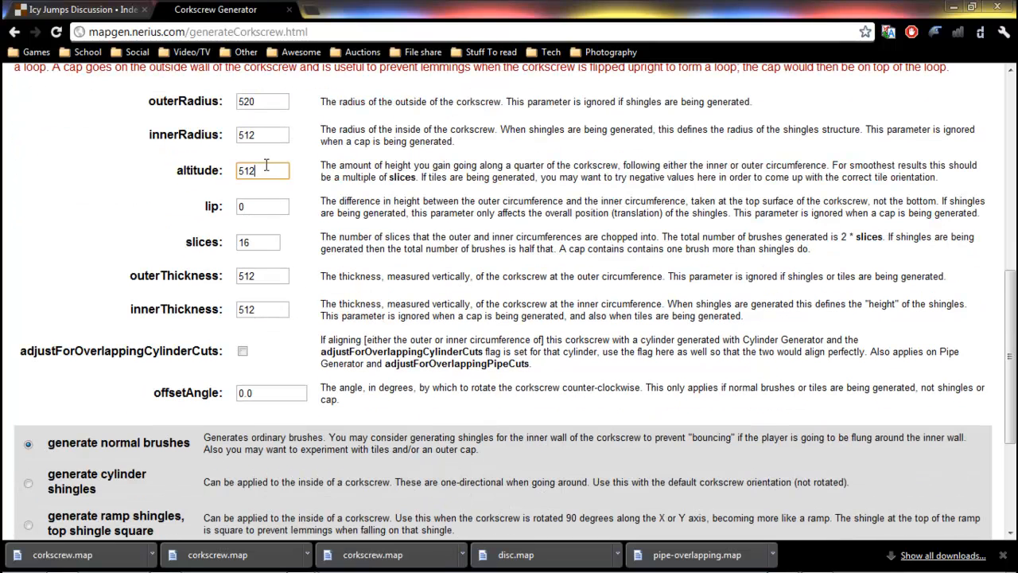
pyautogui.scroll(1, 297, 181)
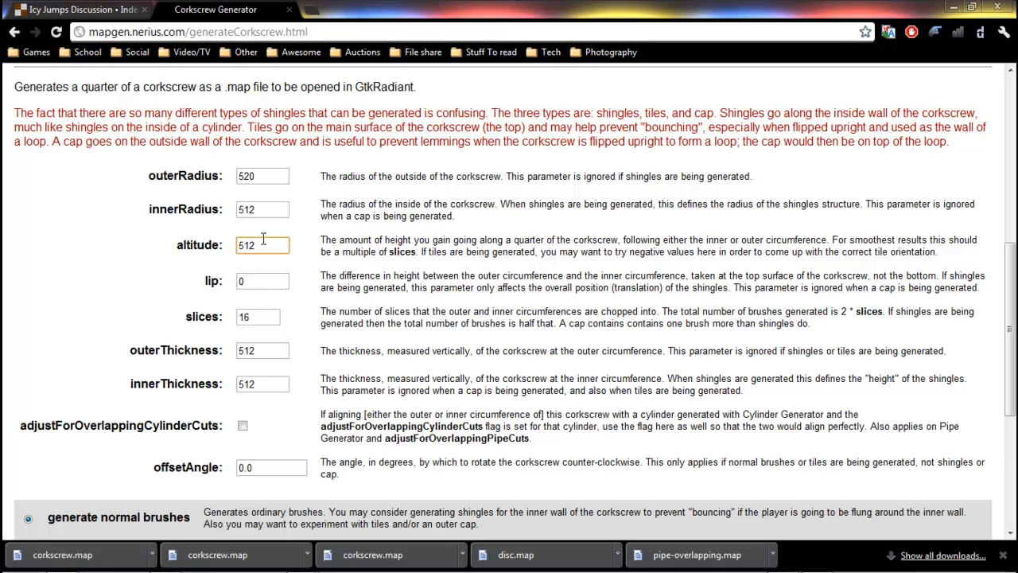
pyautogui.moveTo(265, 246); pyautogui.dragTo(240, 245)
pyautogui.click(330, 231)
pyautogui.click(262, 349)
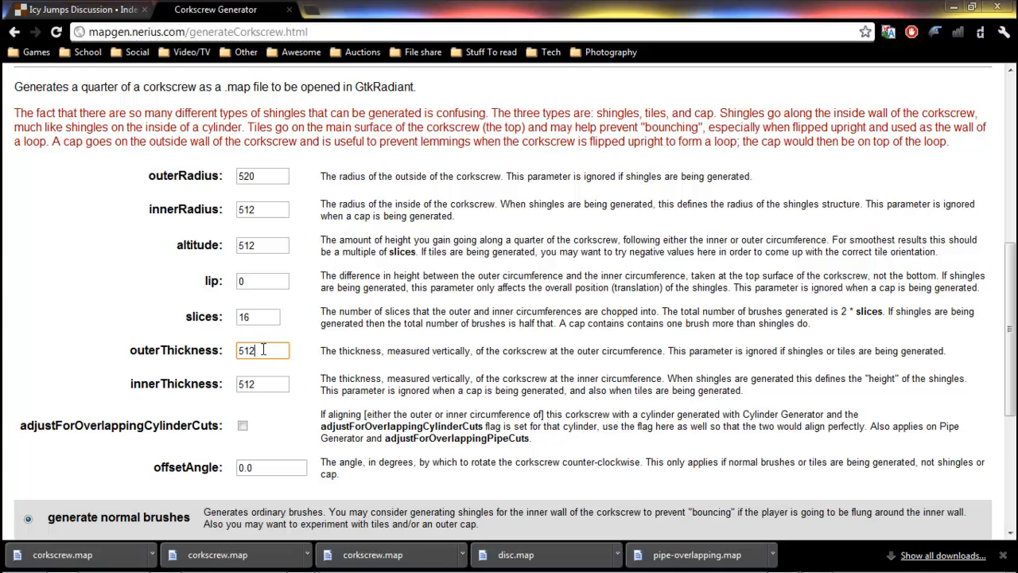
pyautogui.click(262, 244)
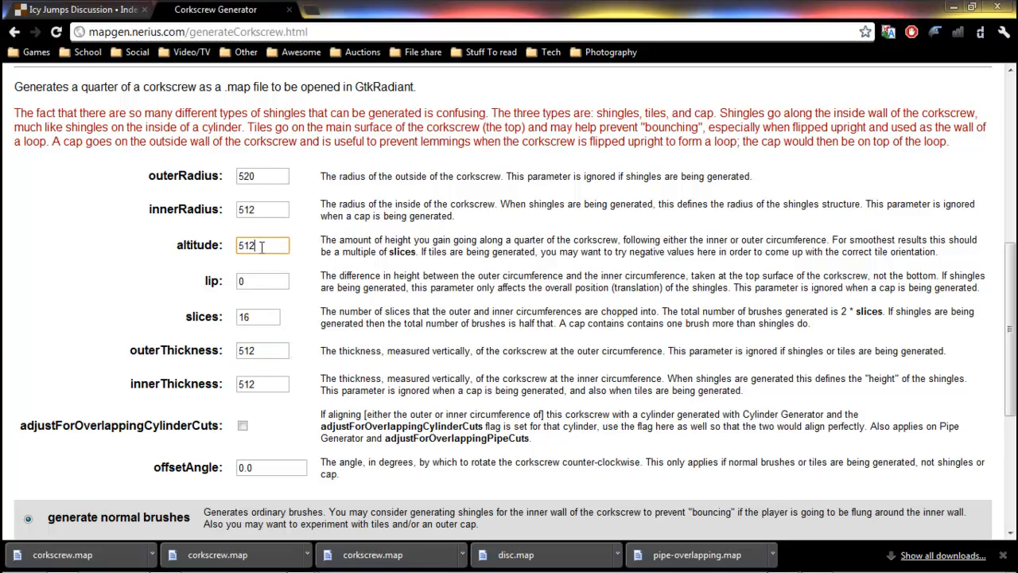
# Set the altitude to 128.
pyautogui.moveTo(262, 244); pyautogui.dragTo(239, 248)
pyautogui.write('12')
pyautogui.click(313, 241)
pyautogui.moveTo(276, 245); pyautogui.dragTo(211, 242)
pyautogui.write('256')
pyautogui.click(314, 243)
pyautogui.moveTo(275, 242); pyautogui.dragTo(236, 242)
pyautogui.write('128')
pyautogui.click(309, 245)
# Submit the form with normal brushes and save the download as corkscrew.map, replacing the existing file.
pyautogui.scroll(-4, 303, 230)
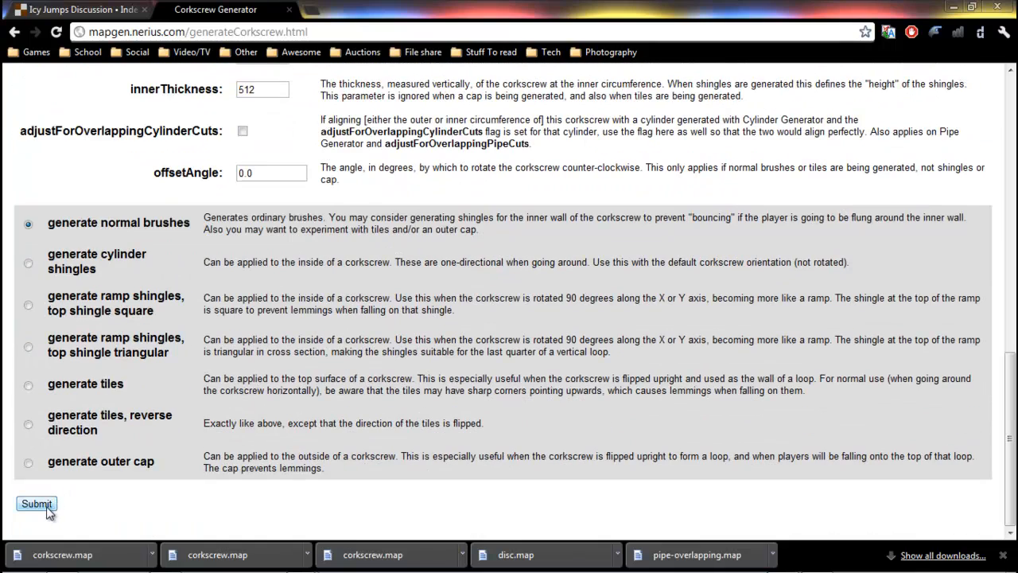
pyautogui.click(48, 505)
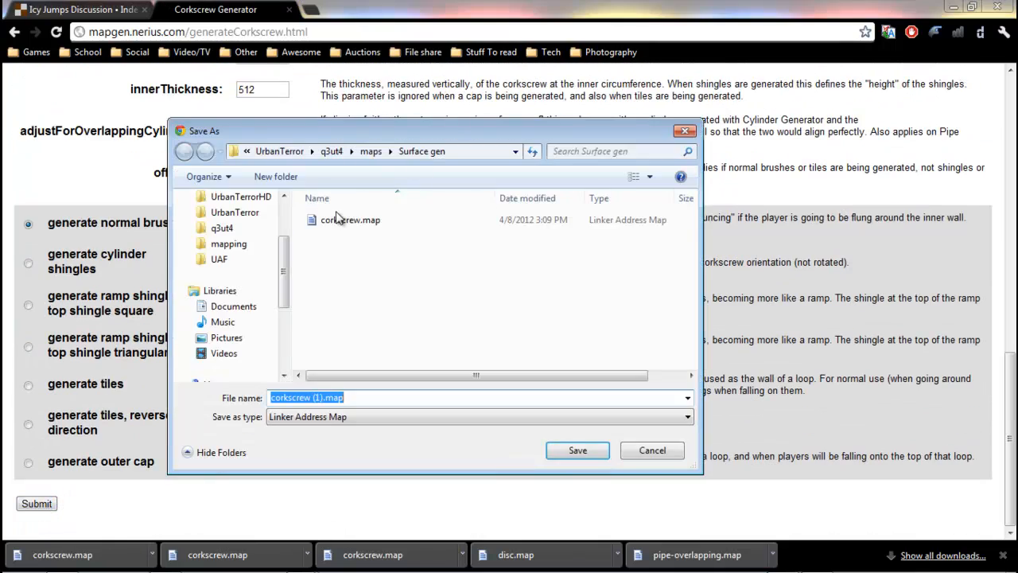
pyautogui.click(340, 220)
pyautogui.click(560, 452)
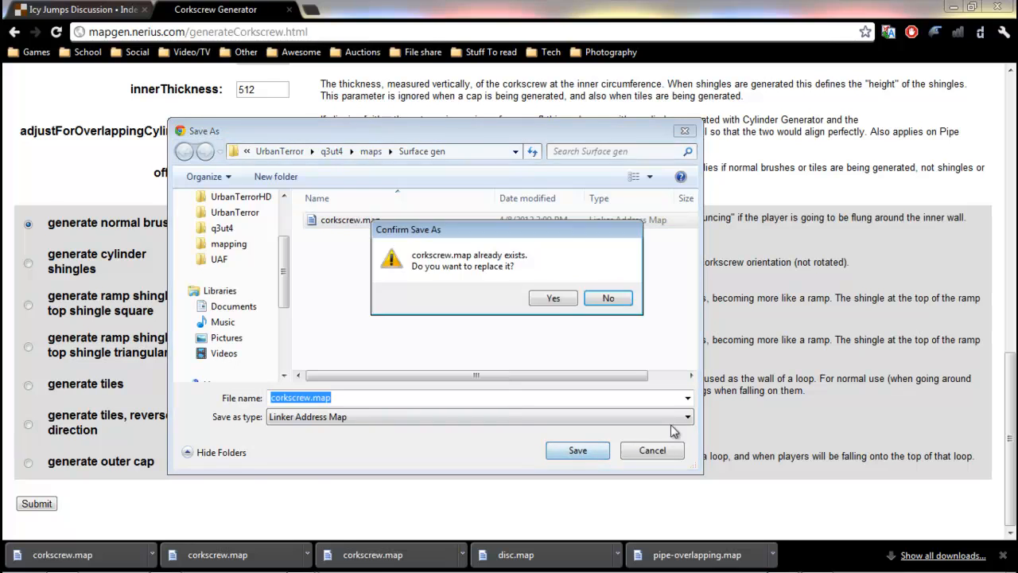
pyautogui.click(565, 298)
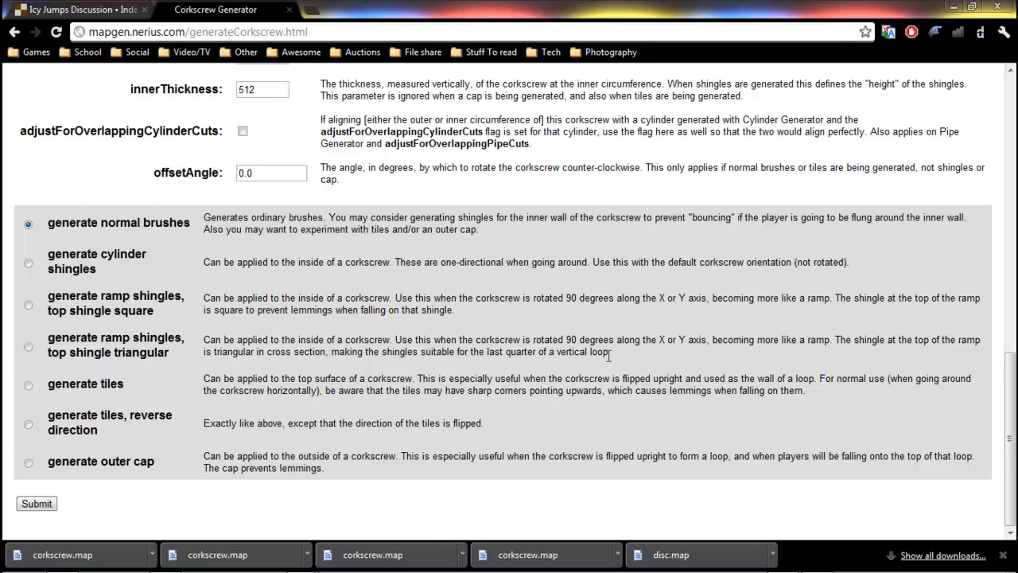
# Generate ramp shingles with a triangular top shingle and save the resulting map file.
pyautogui.click(28, 347)
pyautogui.click(36, 503)
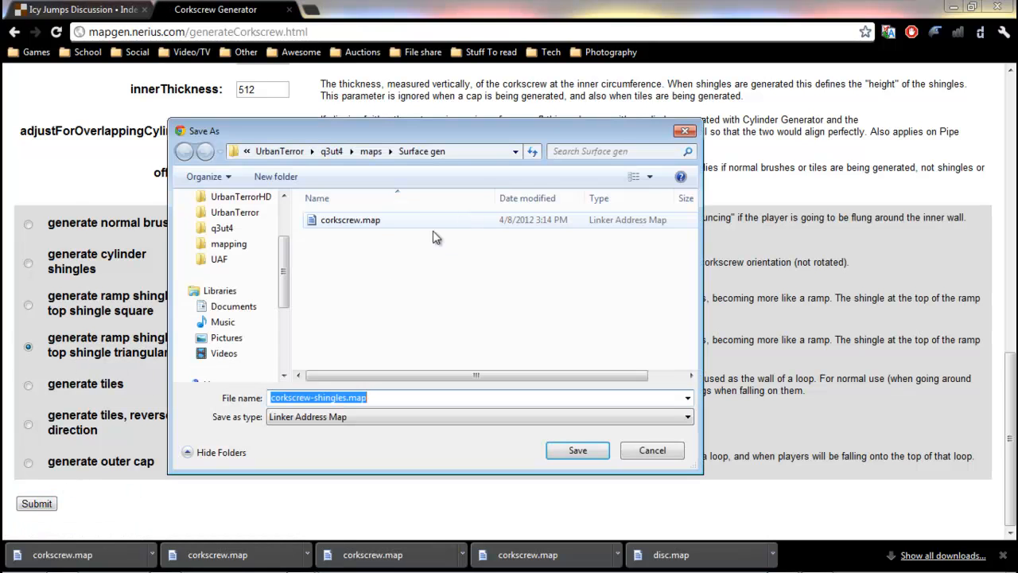
pyautogui.click(565, 452)
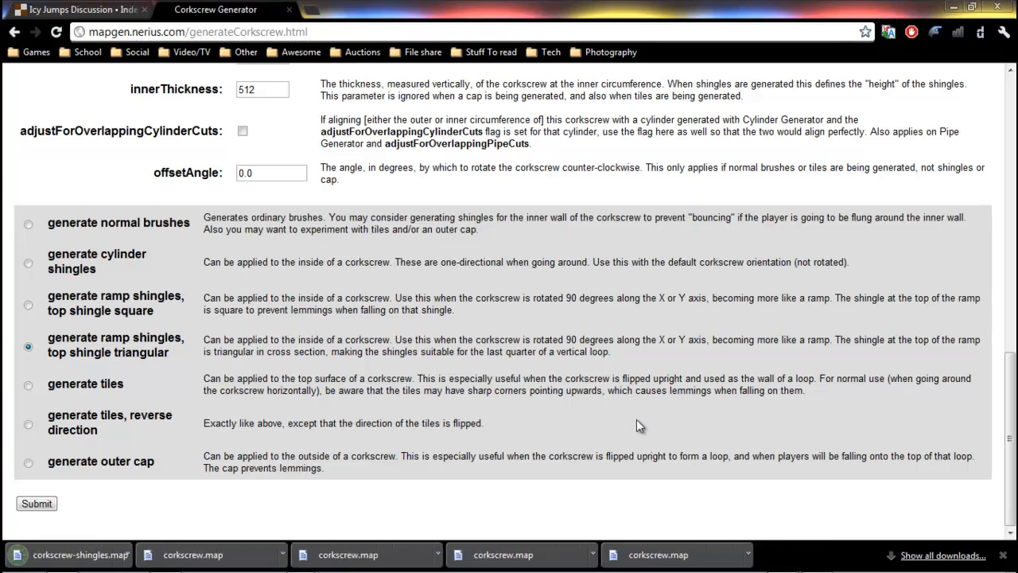
# Switch to GtkRadiant and import corkscrew.map from the Surface gen folder.
pyautogui.click(950, 7)
pyautogui.click(32, 27)
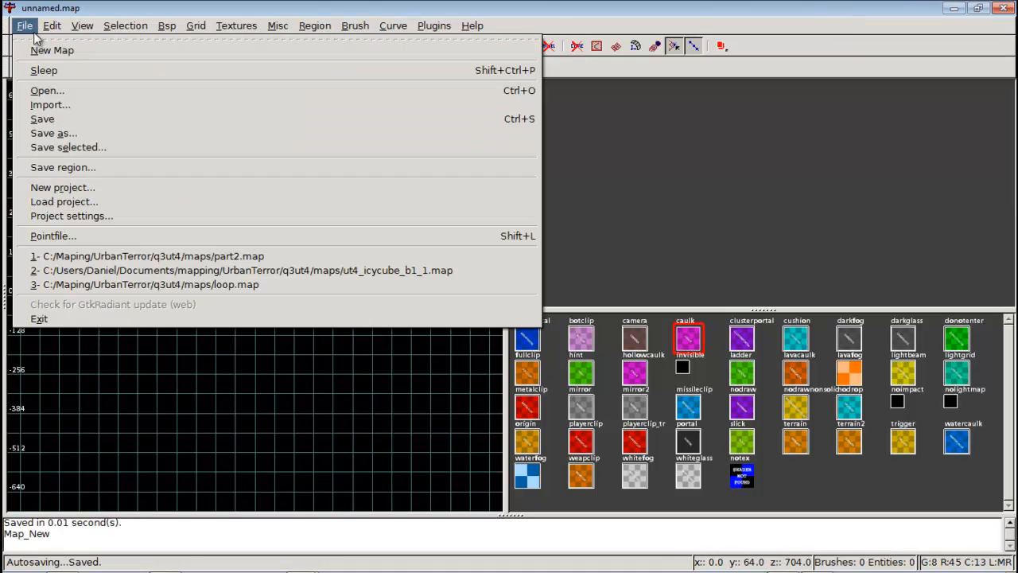
pyautogui.click(51, 111)
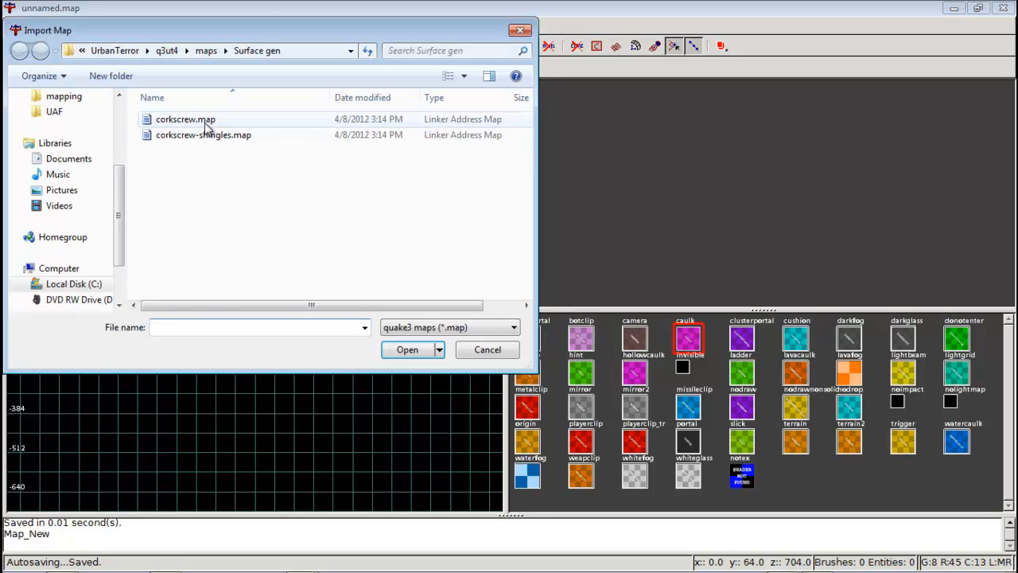
pyautogui.doubleClick(204, 121)
# Apply the caulk texture to the imported corkscrew brushes.
pyautogui.scroll(-1, 313, 269)
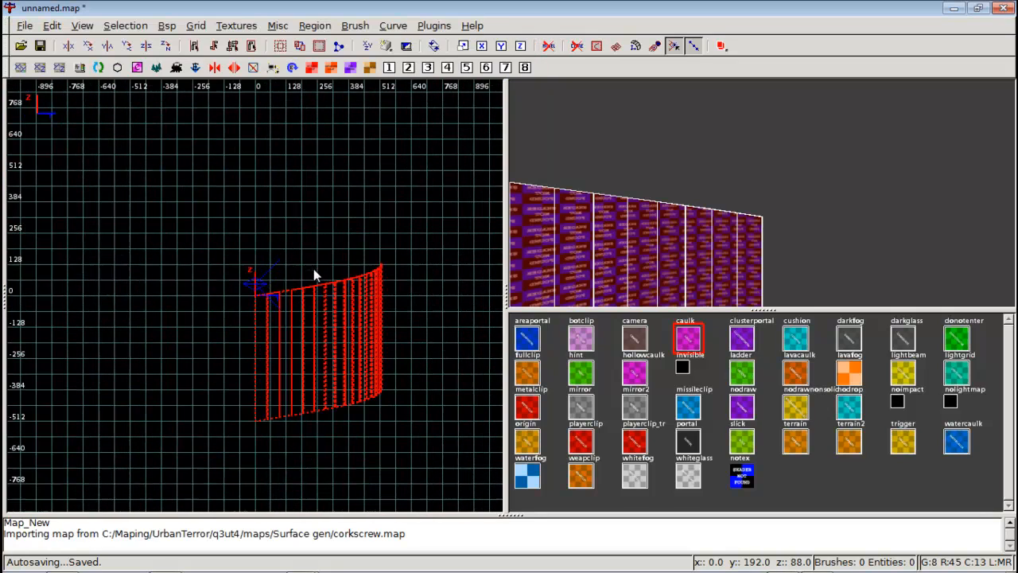
pyautogui.rightClick(761, 192)
pyautogui.press('Down')
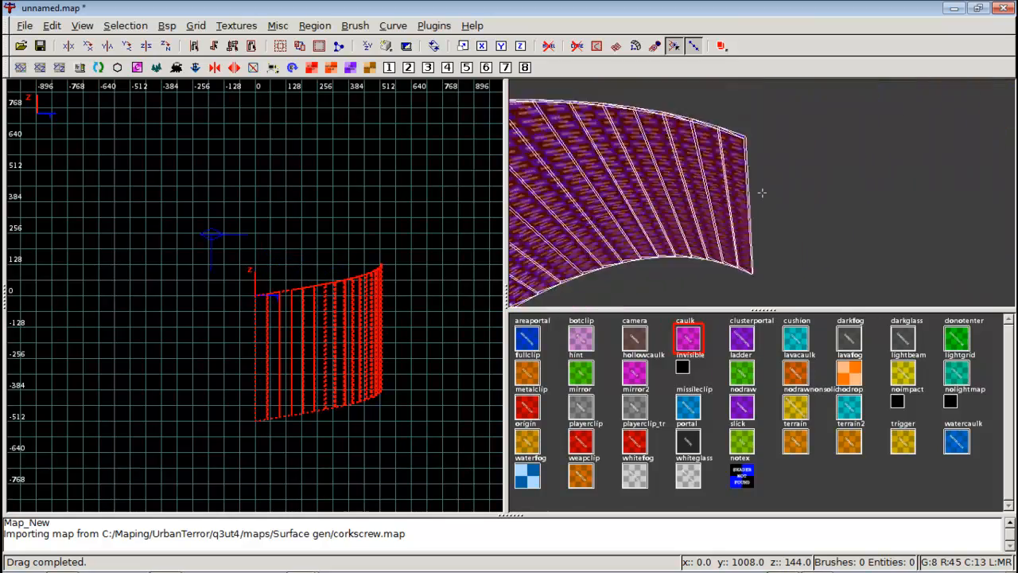
pyautogui.press('Up')
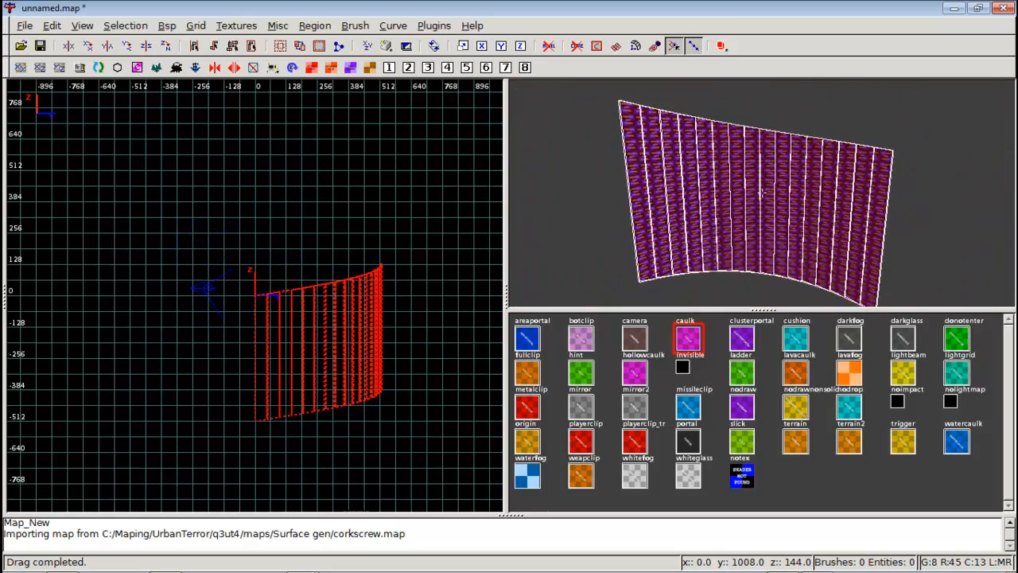
pyautogui.rightClick(756, 206)
pyautogui.click(697, 341)
pyautogui.rightClick(811, 218)
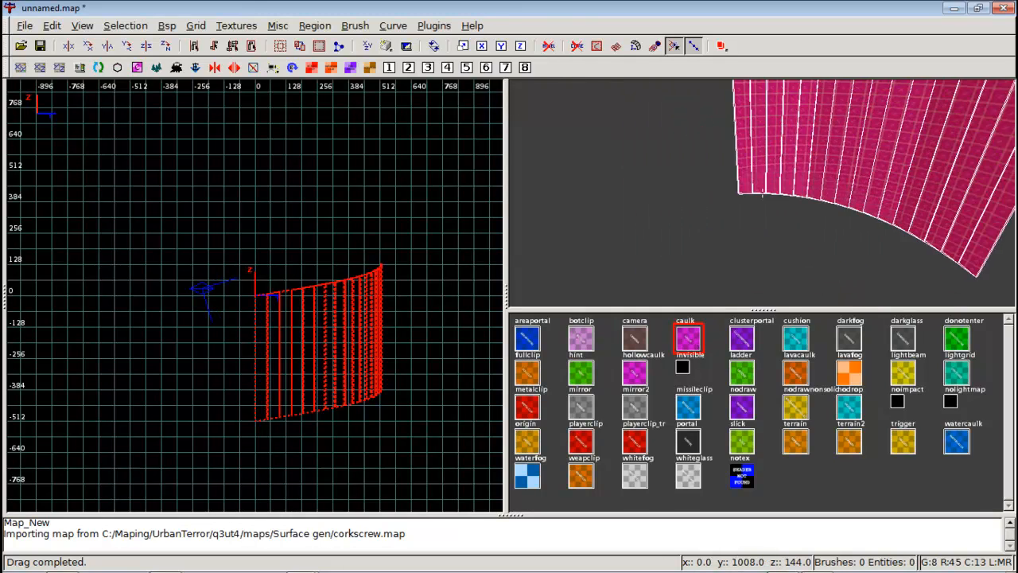
pyautogui.press('Down')
pyautogui.press('Up')
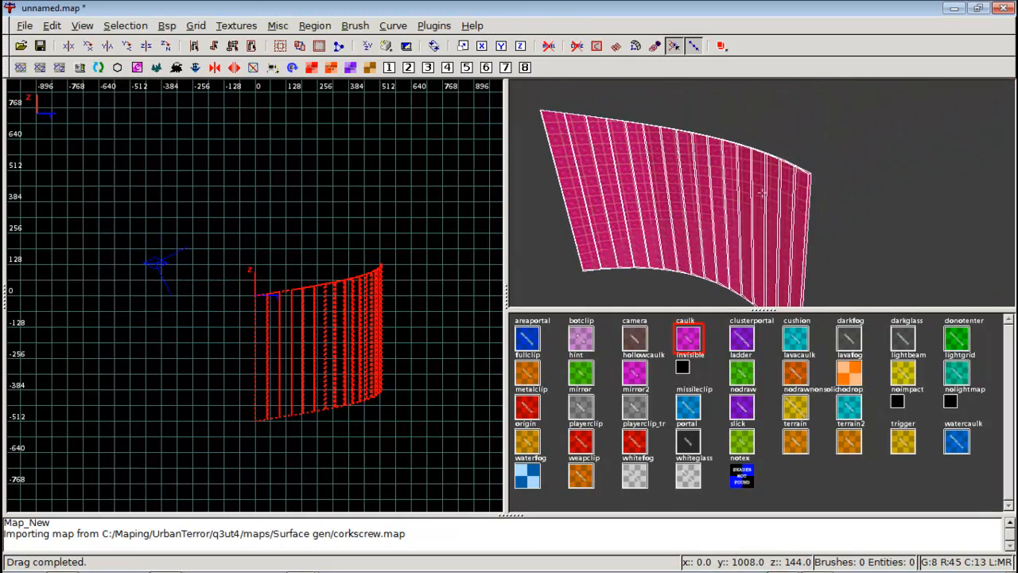
pyautogui.rightClick(761, 192)
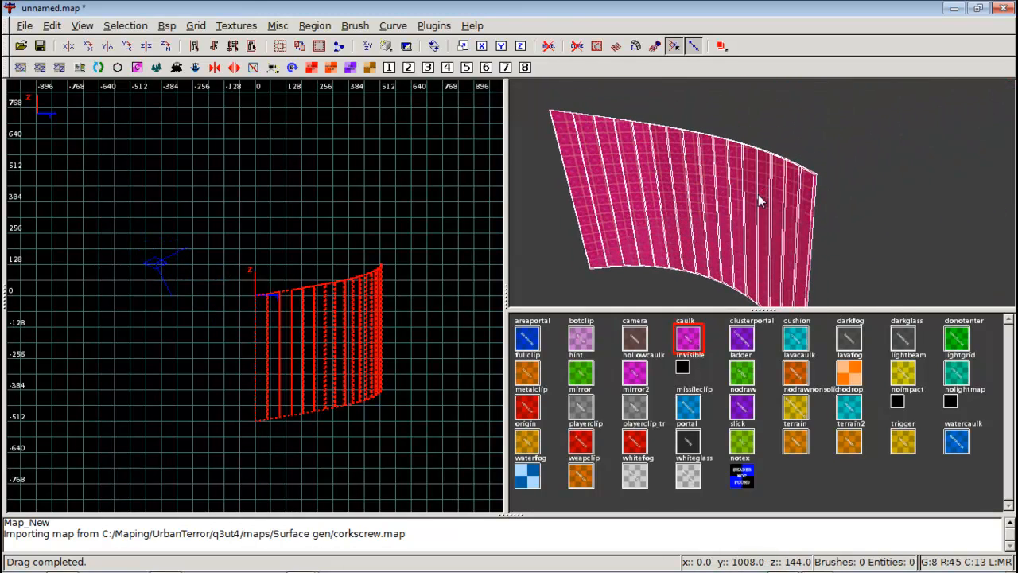
# Try rotating the corkscrew about the Y axis, then undo the rotation.
pyautogui.click(134, 50)
pyautogui.rightClick(694, 185)
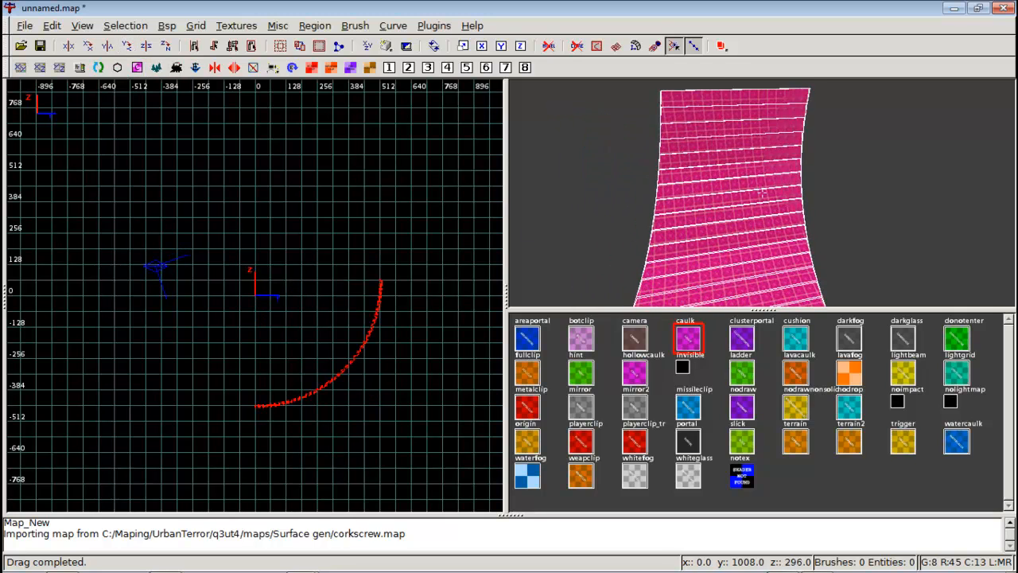
pyautogui.press('Down')
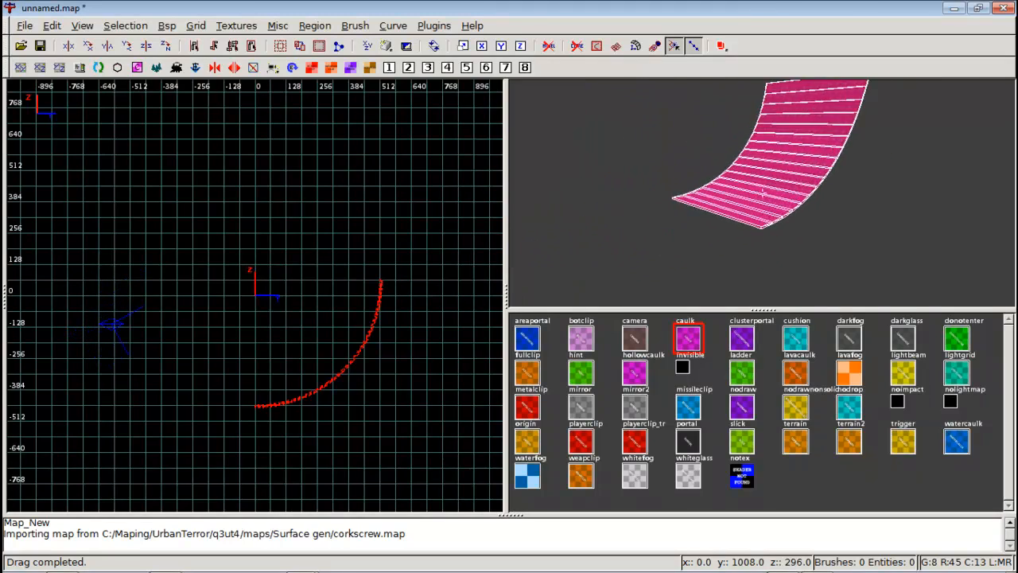
pyautogui.press('Right')
pyautogui.rightClick(761, 193)
pyautogui.rightClick(762, 193)
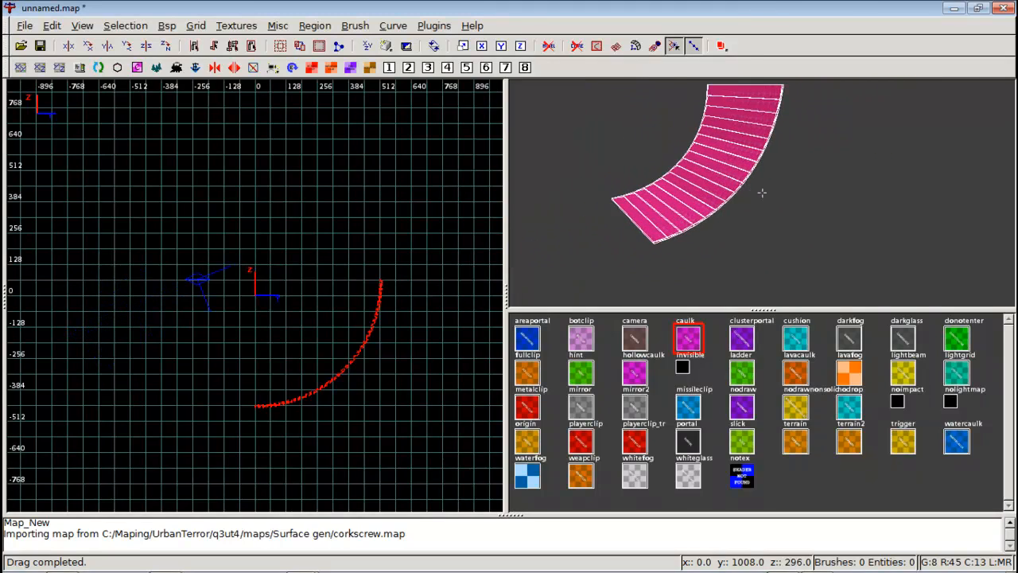
pyautogui.press('Left')
pyautogui.rightClick(762, 193)
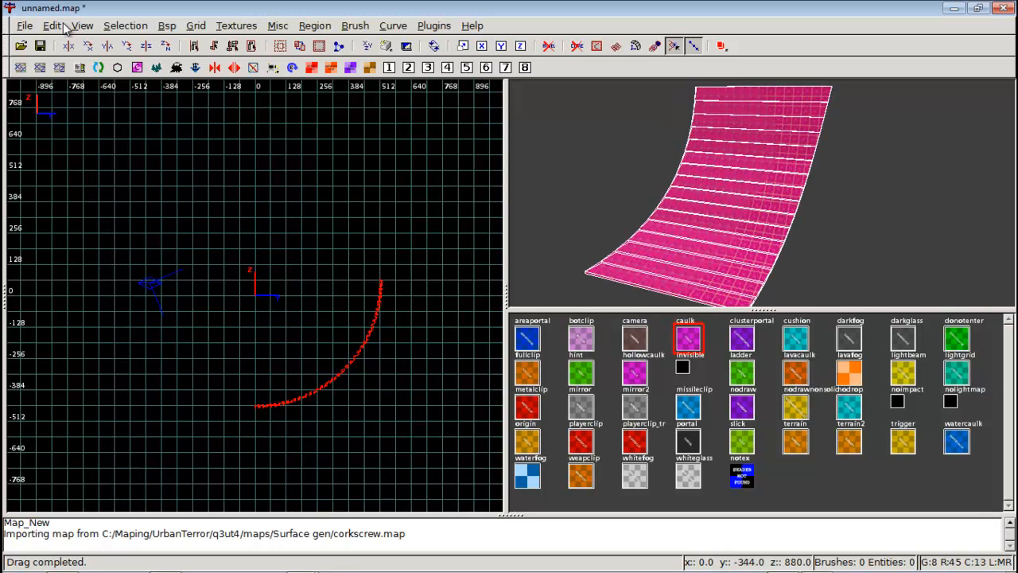
pyautogui.hotkey('ctrl', 'z')
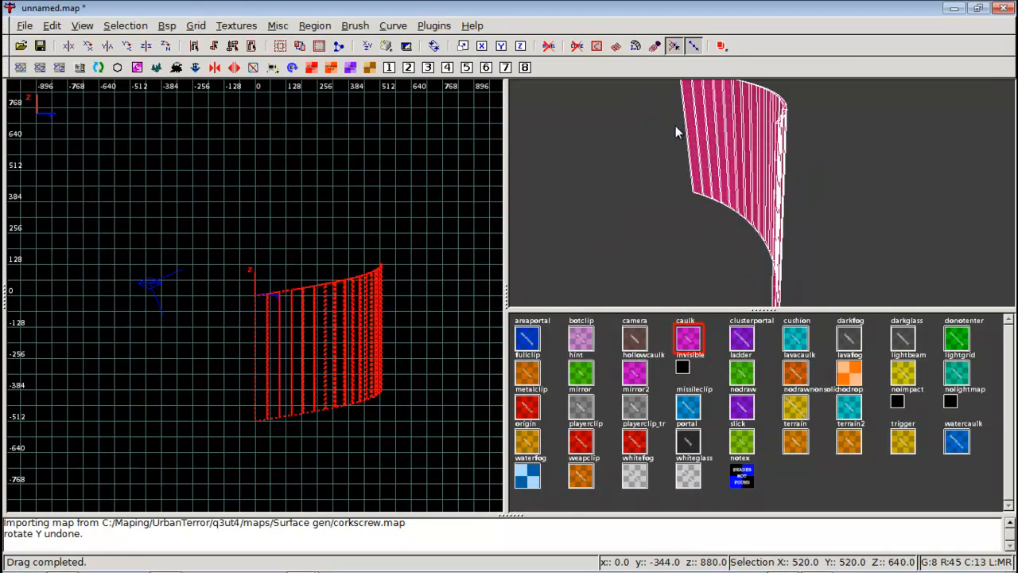
# Deselect everything and import corkscrew-shingles.map from the Surface gen folder.
pyautogui.press('Escape')
pyautogui.click(25, 27)
pyautogui.click(58, 107)
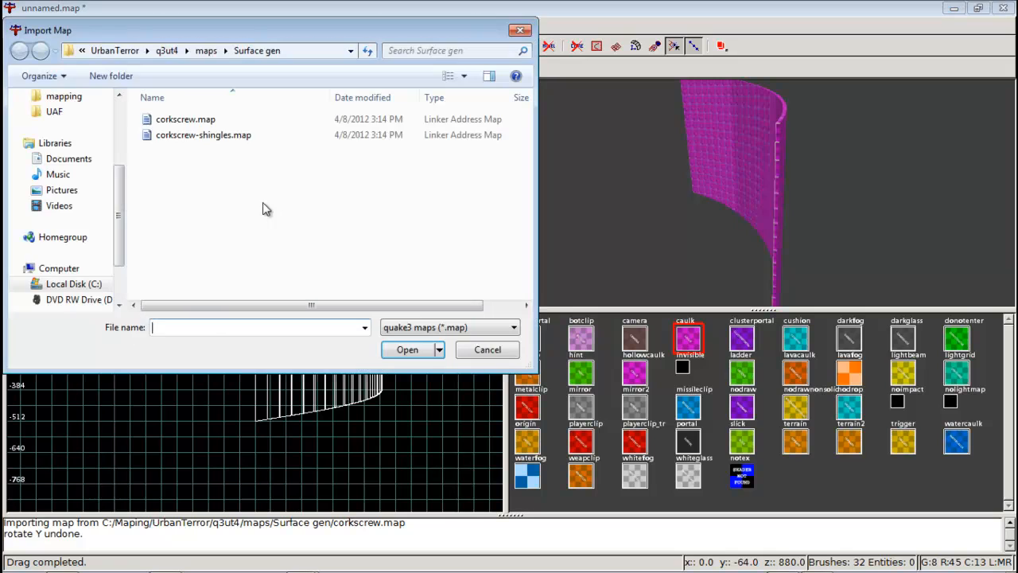
pyautogui.doubleClick(204, 135)
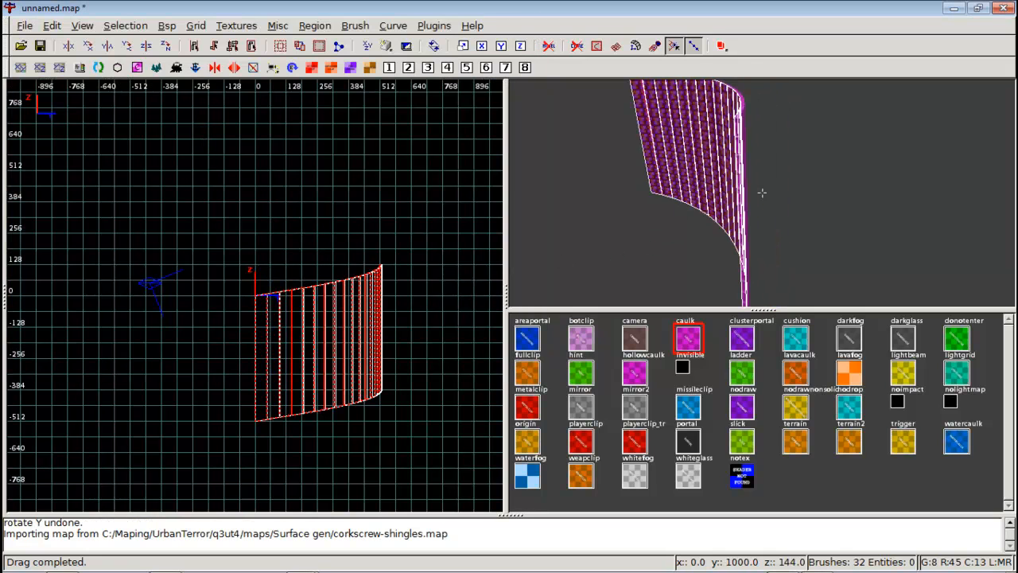
# Apply the playerclip texture to the imported shingles.
pyautogui.rightClick(761, 192)
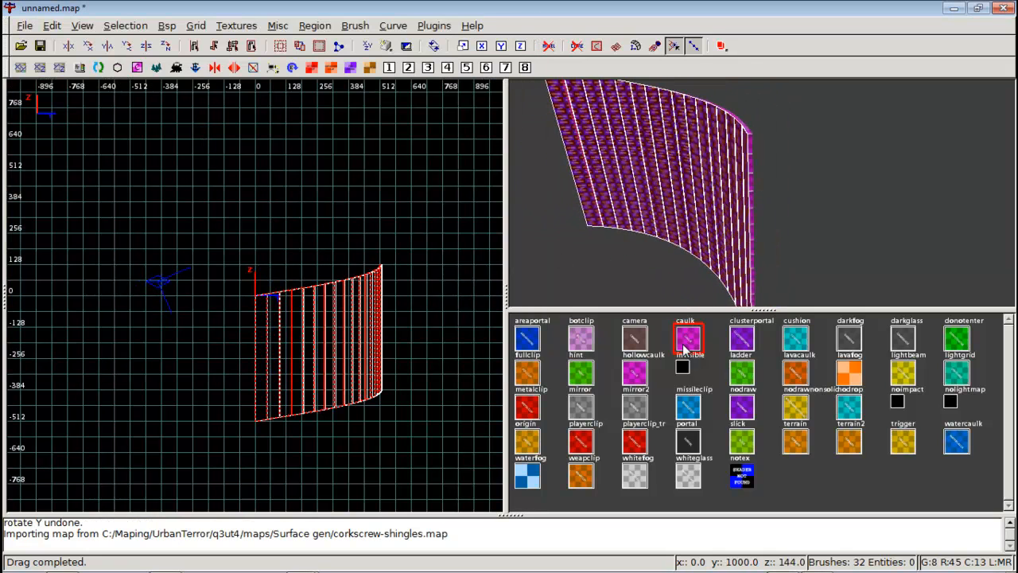
pyautogui.click(572, 445)
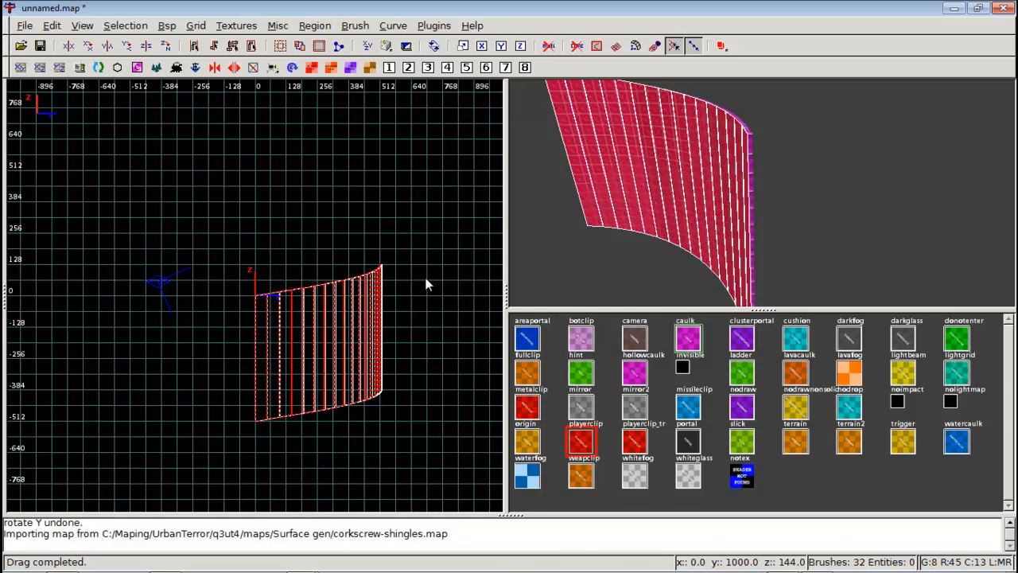
# Inspect in the top view how the shingles sit along the corkscrew's inner curve.
pyautogui.hotkey('ctrl', 'Tab')
pyautogui.scroll(6, 350, 268)
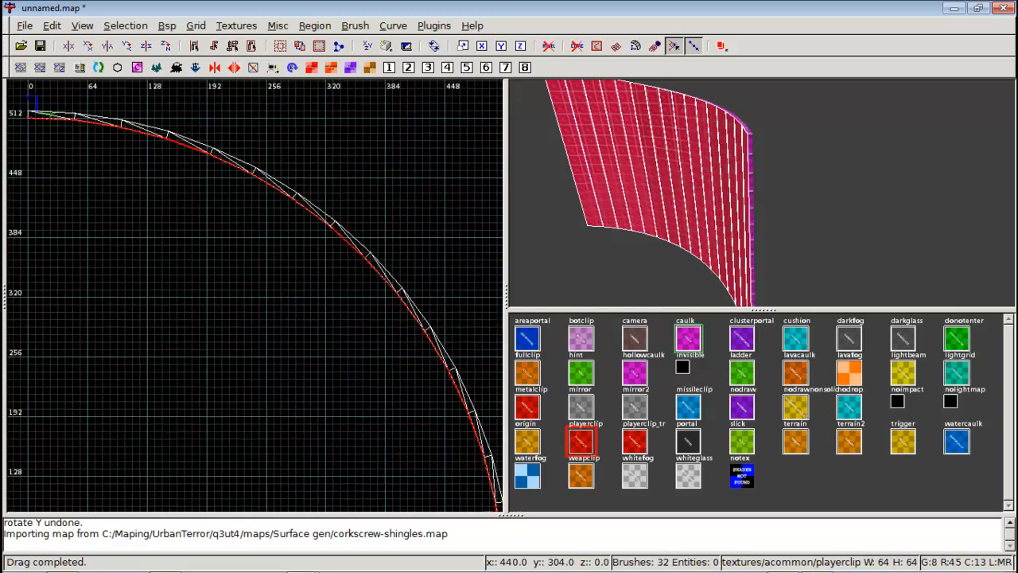
pyautogui.moveTo(346, 268); pyautogui.dragTo(73, 6, button='right')
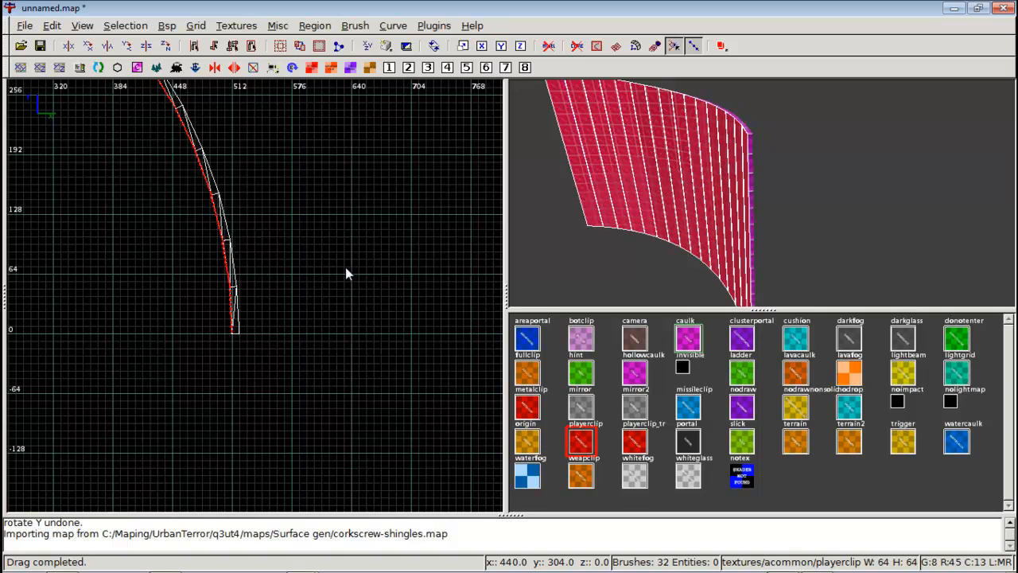
pyautogui.scroll(7, 346, 267)
pyautogui.moveTo(345, 266); pyautogui.dragTo(492, 282, button='right')
pyautogui.scroll(-4, 344, 267)
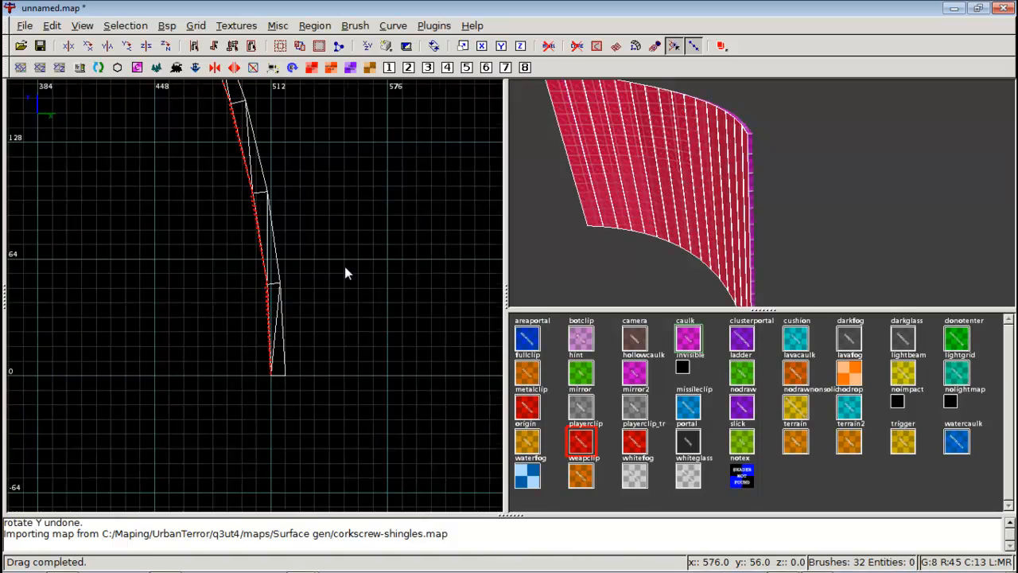
# Orbit the camera around the imported shingles to inspect how they meet the corkscrew surface.
pyautogui.scroll(-7, 345, 267)
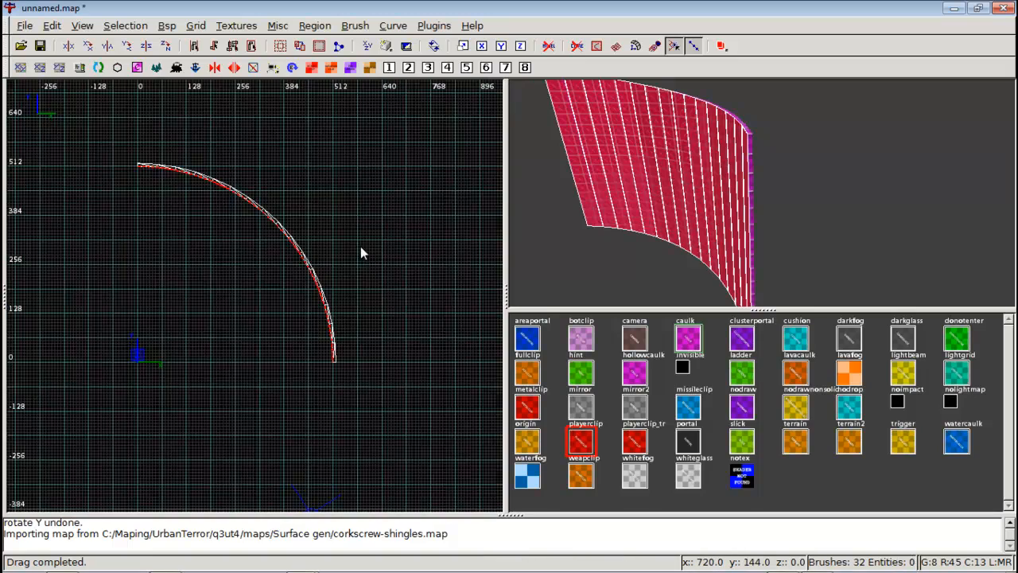
pyautogui.rightClick(675, 201)
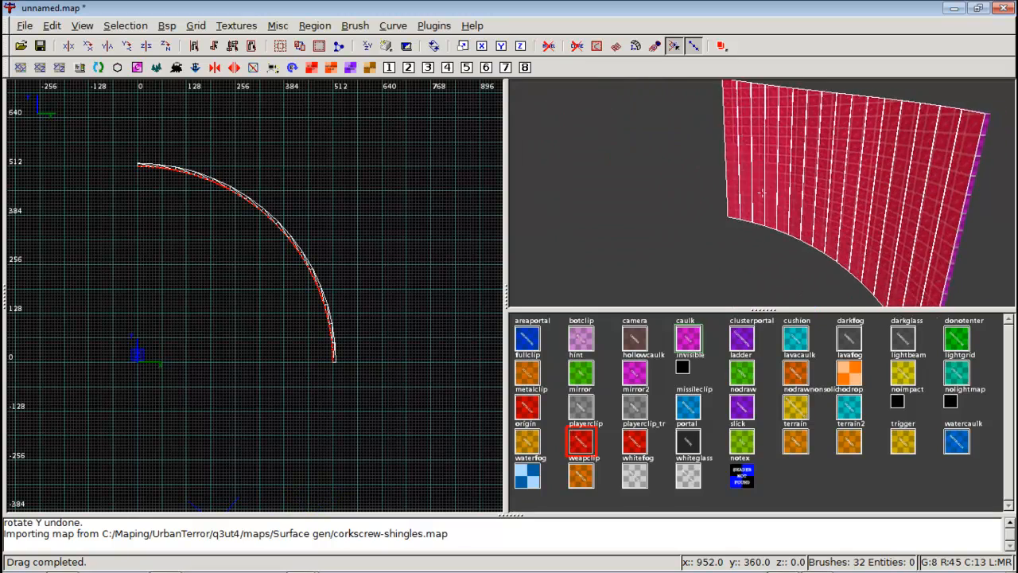
pyautogui.rightClick(762, 199)
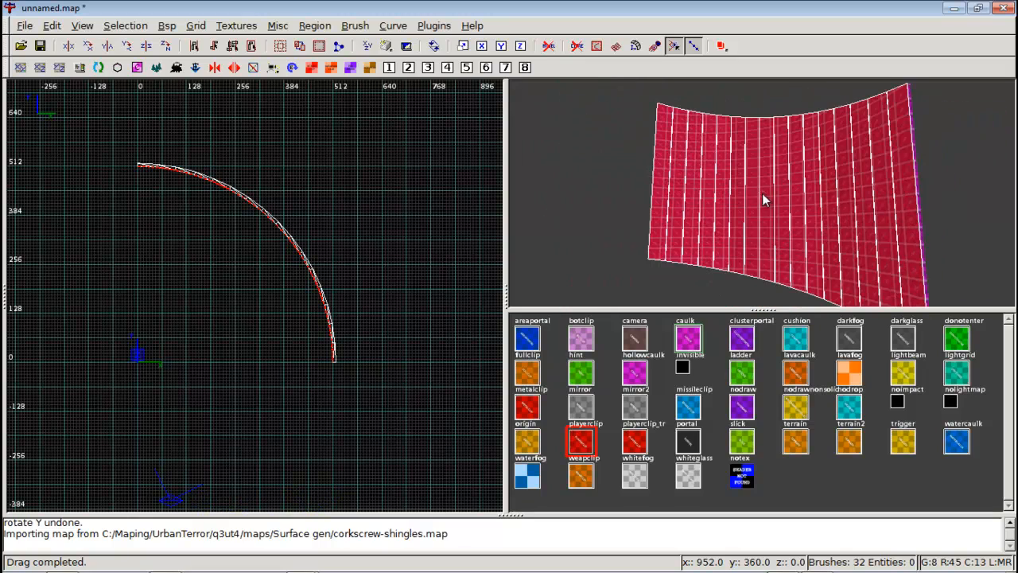
pyautogui.rightClick(718, 161)
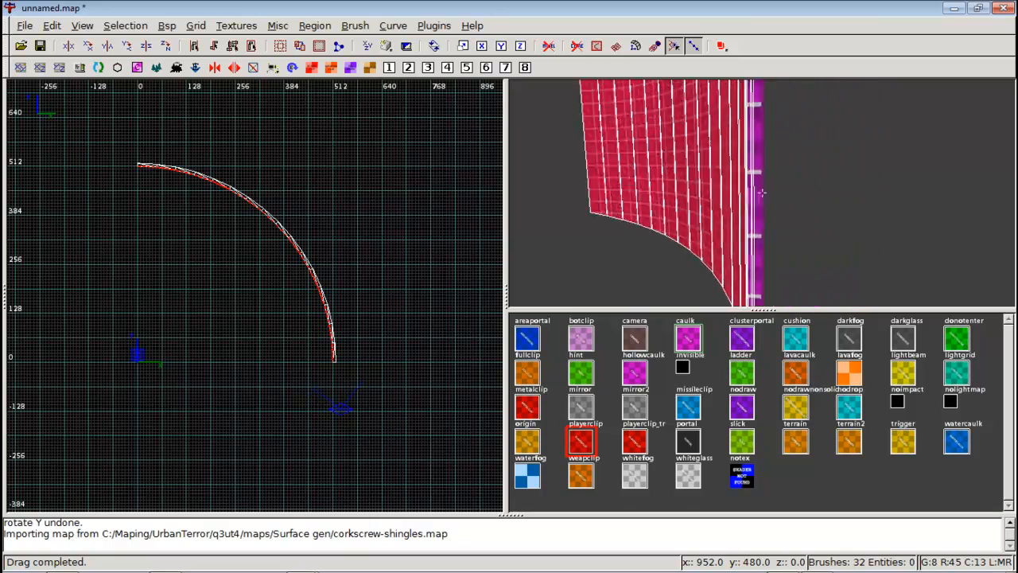
pyautogui.press('Left')
pyautogui.press('Right')
pyautogui.press('Right')
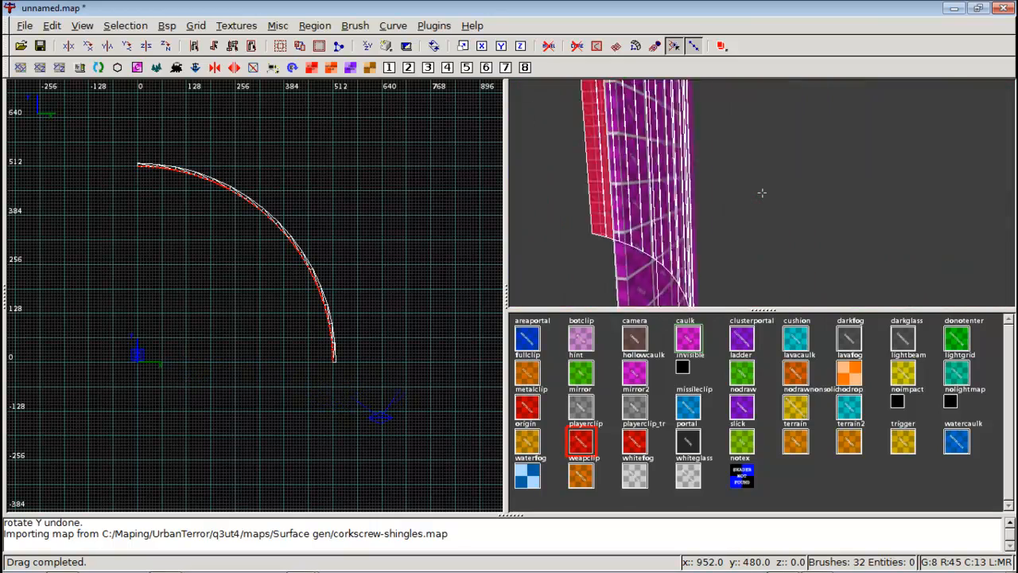
pyautogui.press('Right')
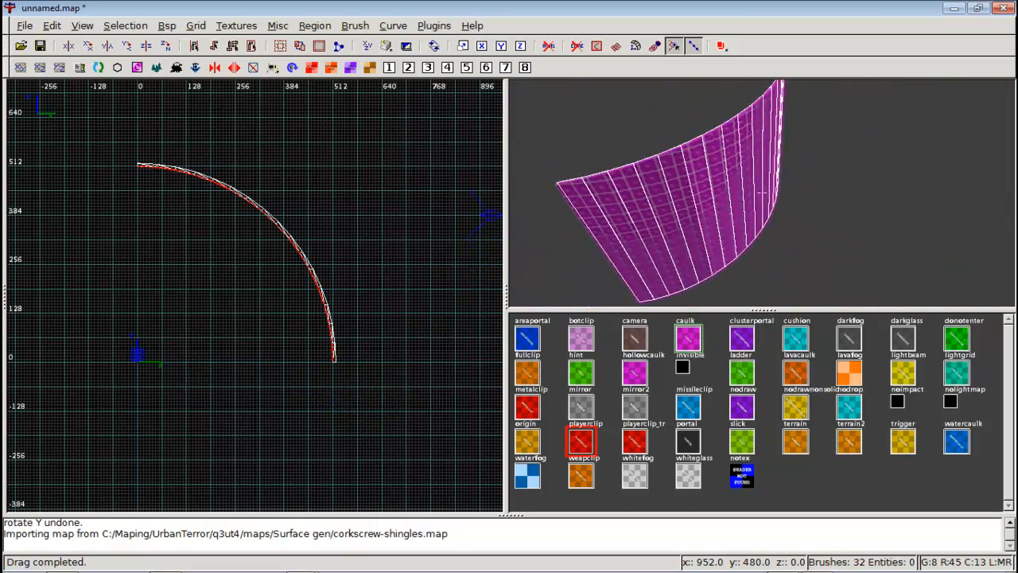
pyautogui.rightClick(761, 192)
pyautogui.moveTo(598, 221)
pyautogui.keyDown('shift'); pyautogui.mouseDown()
pyautogui.moveTo(638, 211)
pyautogui.moveTo(732, 158)
pyautogui.moveTo(785, 112)
pyautogui.mouseUp(); pyautogui.keyUp('shift')
pyautogui.press('Escape')
pyautogui.rightClick(746, 197)
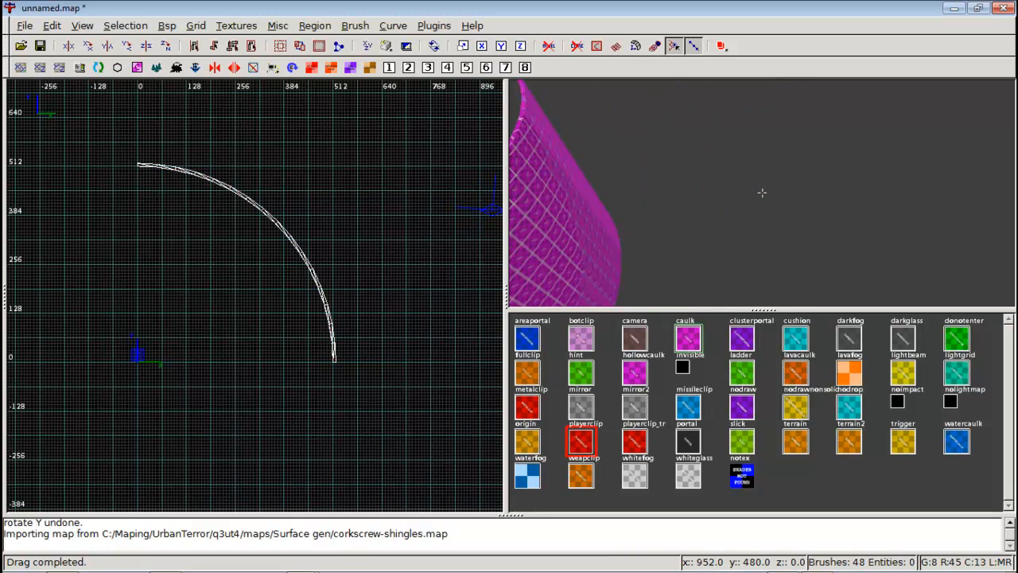
pyautogui.press('Left')
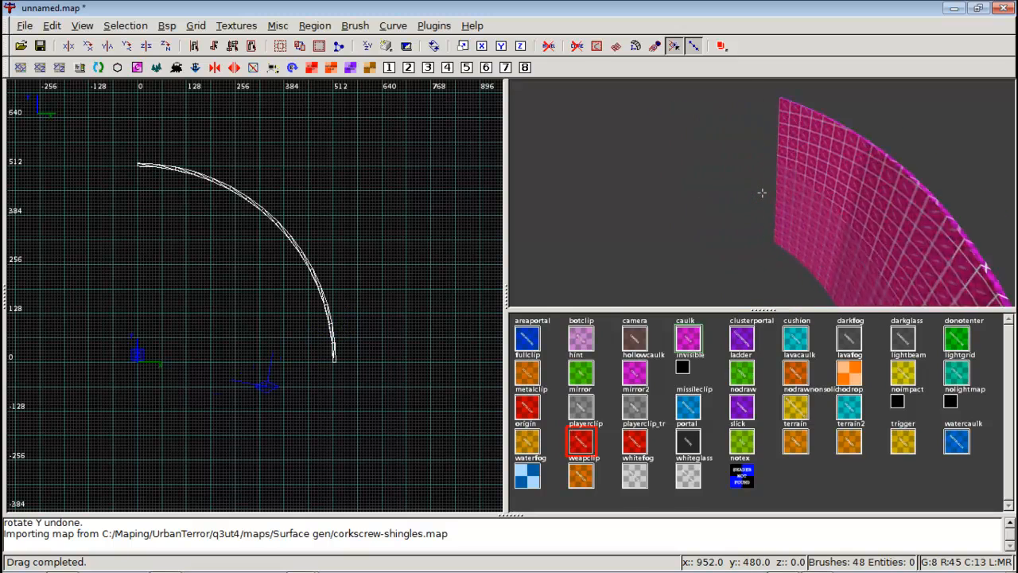
pyautogui.rightClick(762, 192)
pyautogui.moveTo(615, 151)
pyautogui.keyDown('shift'); pyautogui.mouseDown()
pyautogui.moveTo(771, 166)
pyautogui.moveTo(903, 246)
pyautogui.mouseUp(); pyautogui.keyUp('shift')
pyautogui.press('Escape')
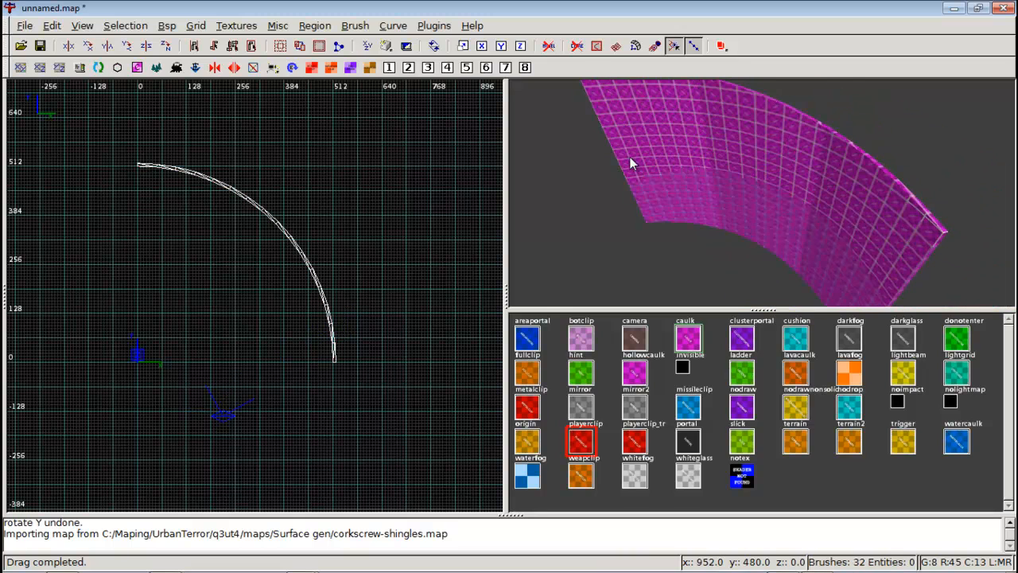
# Select all the shingle brushes in the camera view and rotate them about the Y axis.
pyautogui.keyDown('shift'); pyautogui.moveTo(630, 158); pyautogui.dragTo(925, 245); pyautogui.keyUp('shift')
pyautogui.rightClick(925, 245)
pyautogui.press('Right')
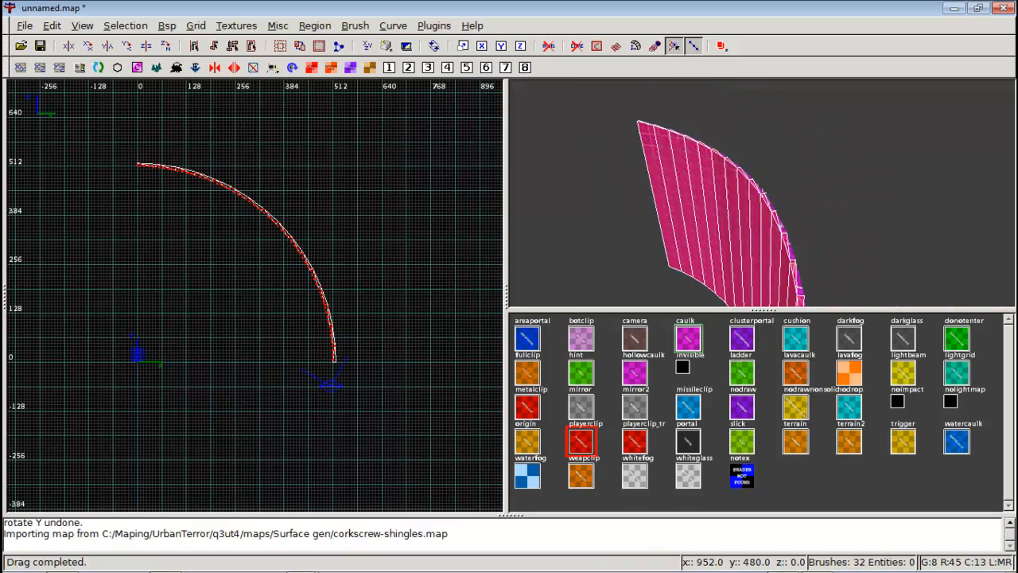
pyautogui.press('Right')
pyautogui.rightClick(762, 193)
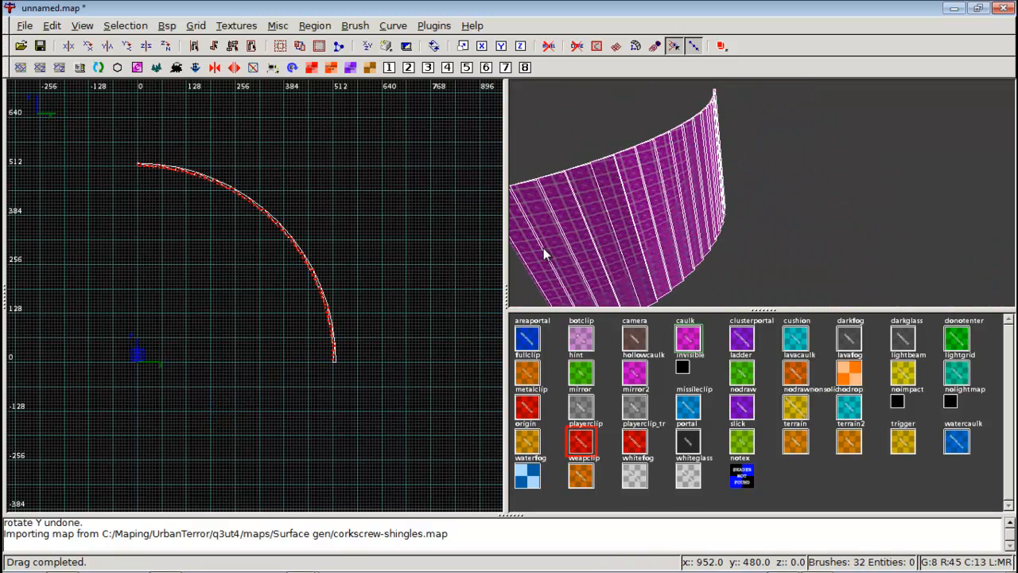
pyautogui.keyDown('shift'); pyautogui.moveTo(588, 246); pyautogui.dragTo(728, 120); pyautogui.keyUp('shift')
pyautogui.rightClick(728, 120)
pyautogui.press('Right')
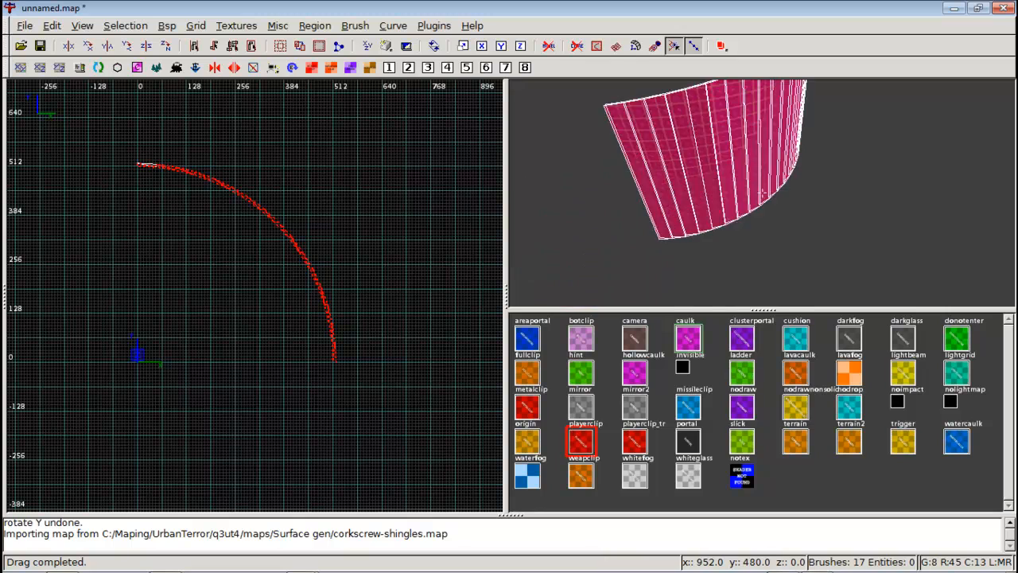
pyautogui.press('Right')
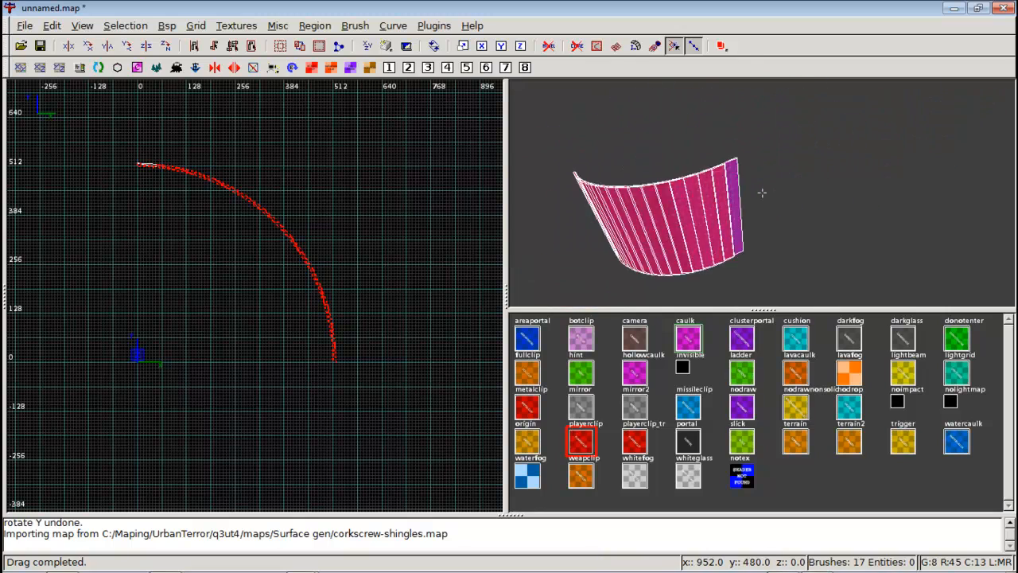
pyautogui.rightClick(738, 197)
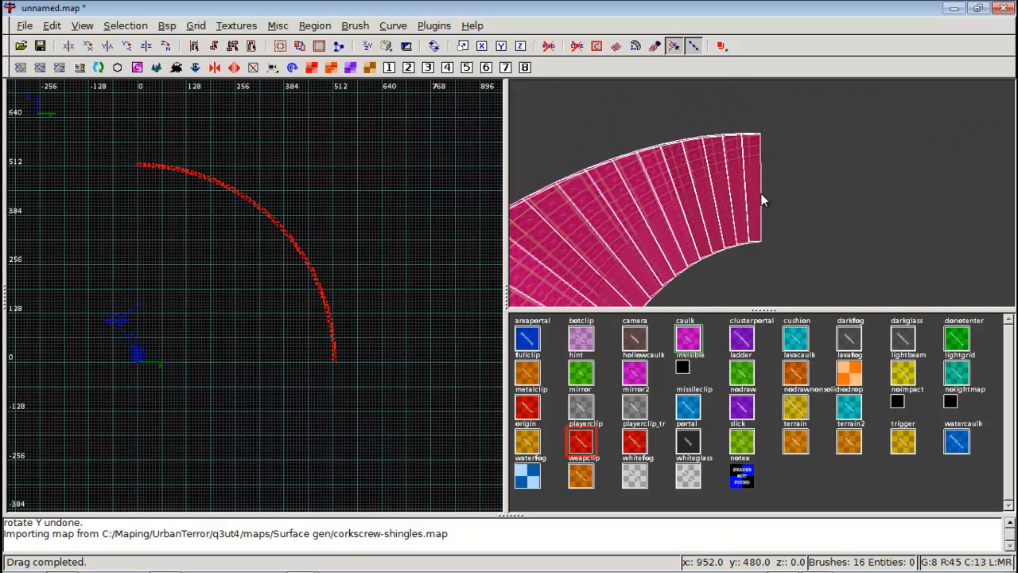
pyautogui.rightClick(743, 188)
pyautogui.rightClick(758, 194)
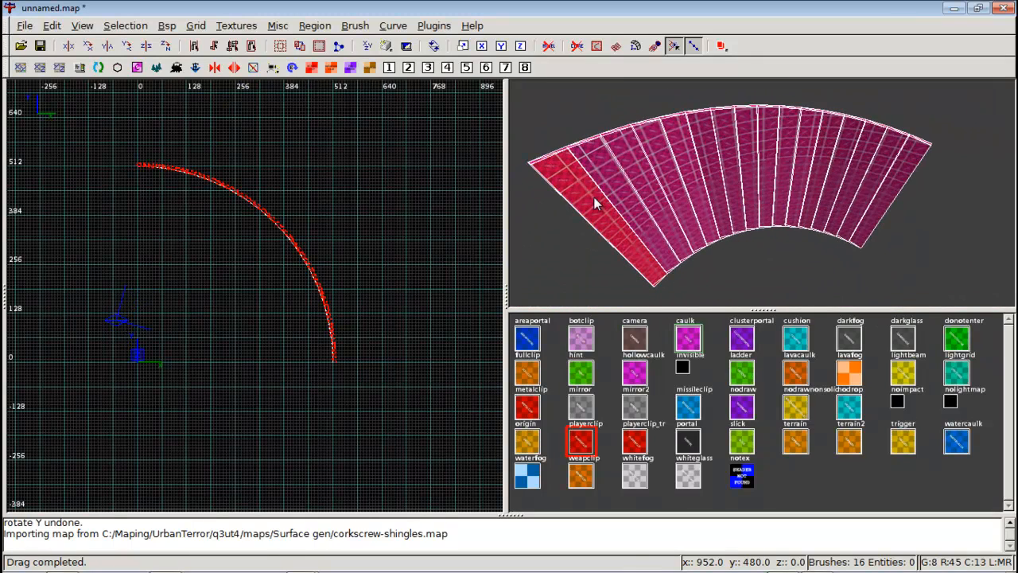
pyautogui.keyDown('shift'); pyautogui.moveTo(593, 197); pyautogui.dragTo(896, 161); pyautogui.keyUp('shift')
pyautogui.keyDown('shift'); pyautogui.click(655, 168); pyautogui.keyUp('shift')
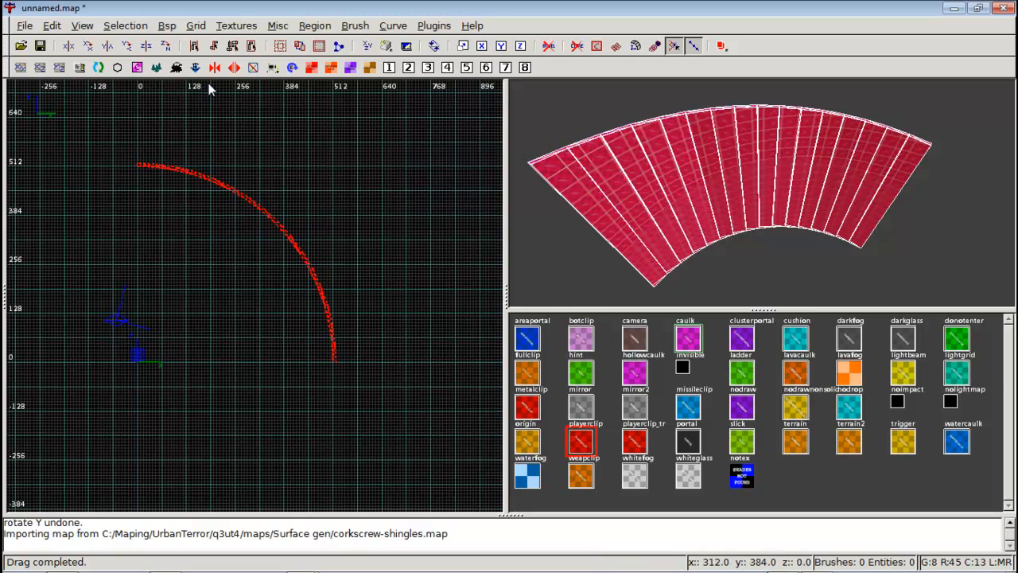
pyautogui.click(127, 46)
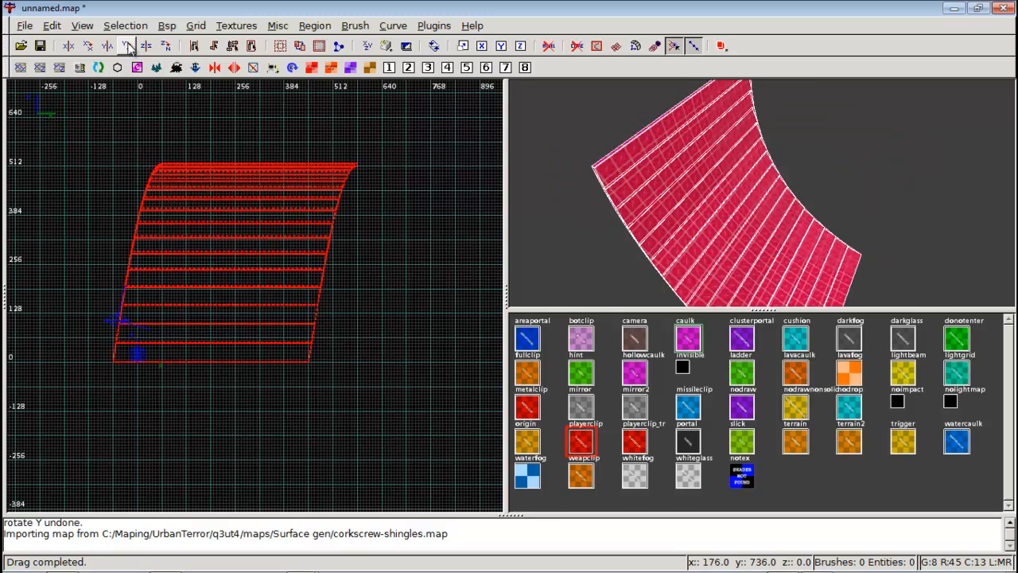
# Duplicate the selected shingles and rotate the copy about the X axis.
pyautogui.rightClick(235, 218)
pyautogui.click(725, 144)
pyautogui.rightClick(854, 164)
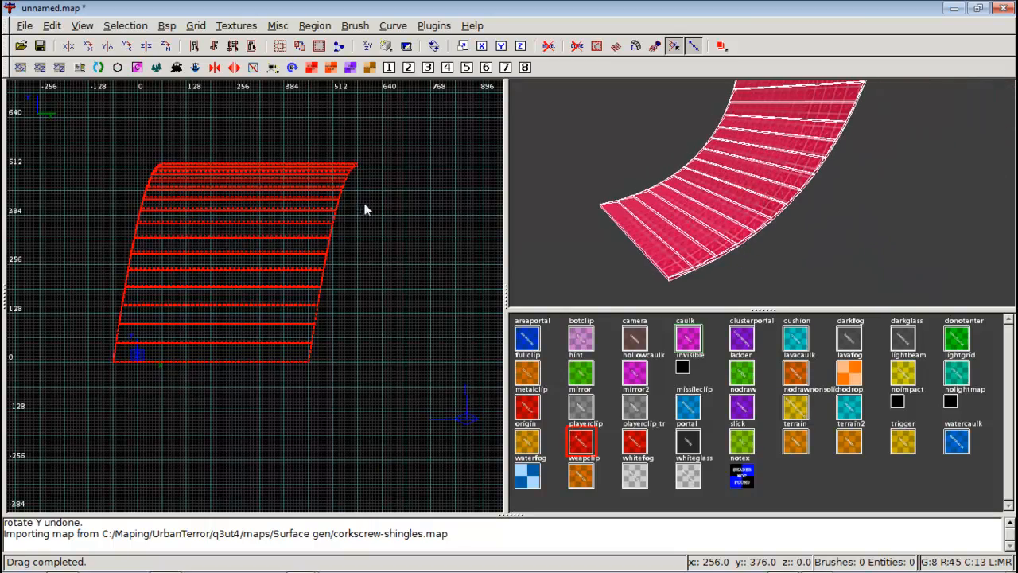
pyautogui.moveTo(365, 209); pyautogui.dragTo(418, 255, button='right')
pyautogui.moveTo(406, 200); pyautogui.dragTo(371, 204, button='right')
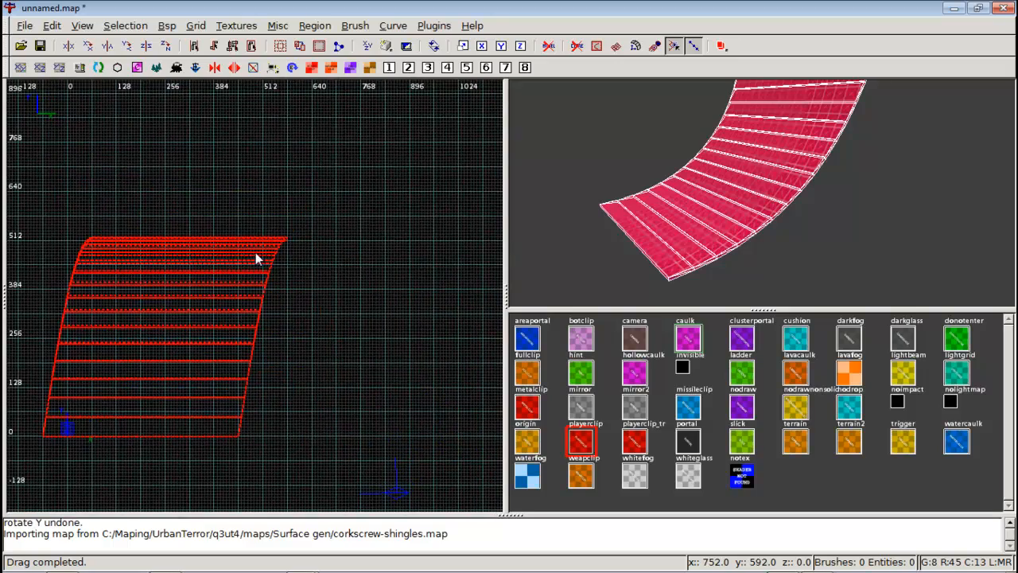
pyautogui.hotkey('ctrl', 'Tab')
pyautogui.hotkey('ctrl', 'Tab')
pyautogui.moveTo(256, 252)
pyautogui.mouseDown(button='right')
pyautogui.moveTo(340, 217)
pyautogui.moveTo(250, 260)
pyautogui.mouseUp(button='right')
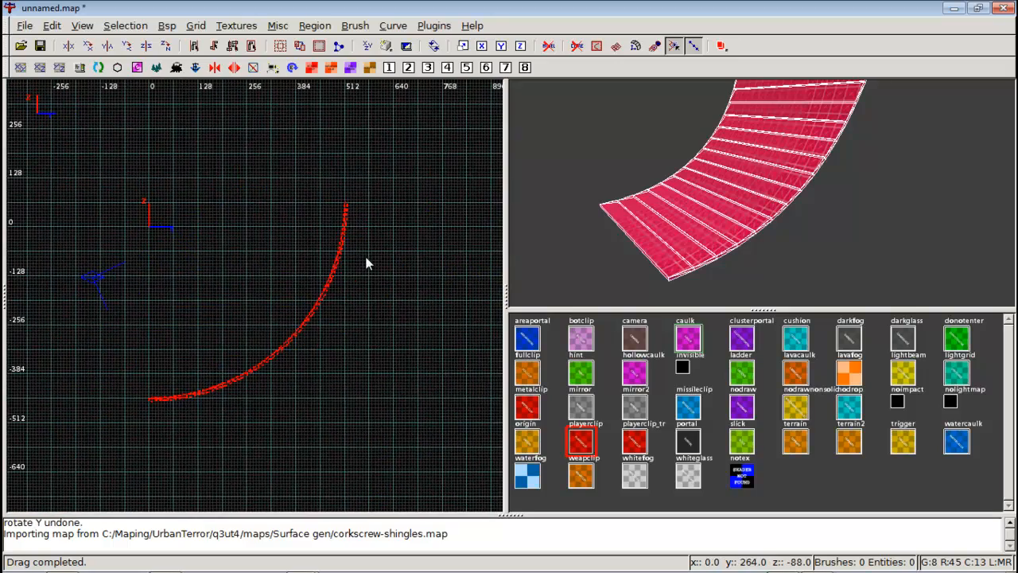
pyautogui.press('space')
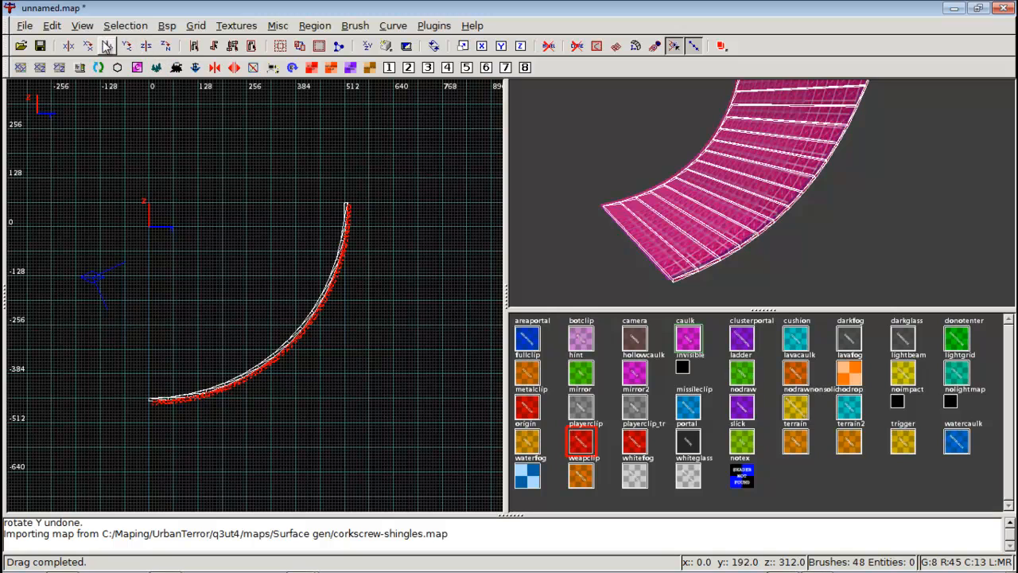
pyautogui.click(87, 46)
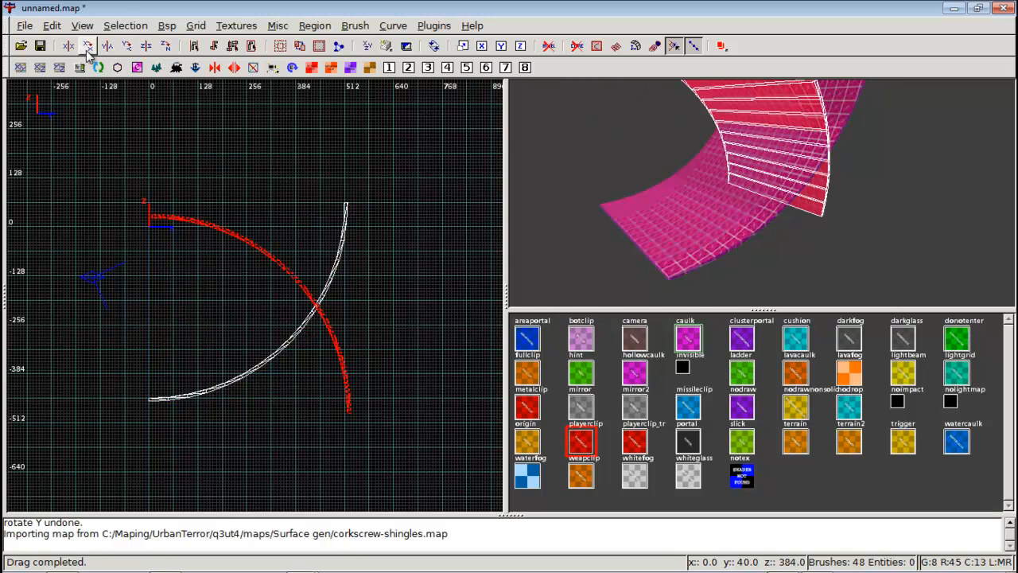
# Drag the shingle copy upward so it stacks directly above the original shingles in the side view.
pyautogui.moveTo(347, 402); pyautogui.dragTo(346, 193)
pyautogui.scroll(5, 345, 194)
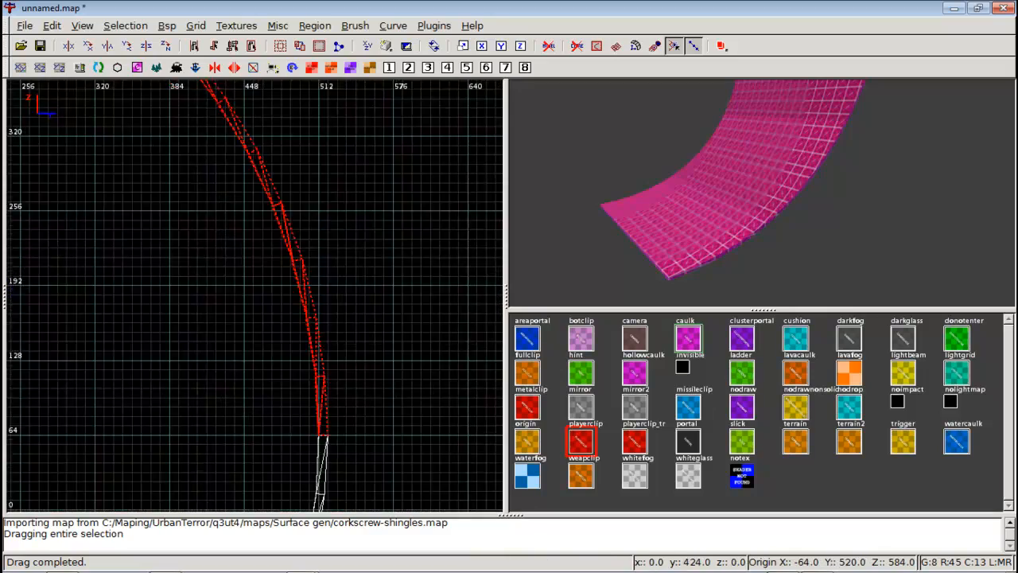
pyautogui.hotkey('ctrl', 'Tab')
pyautogui.scroll(-9, 345, 193)
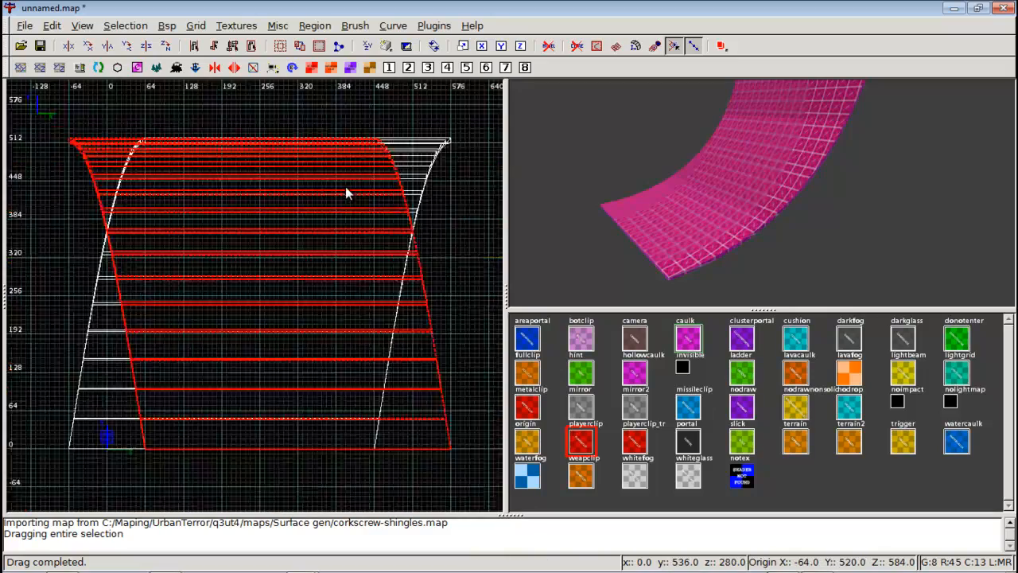
pyautogui.scroll(6, 344, 194)
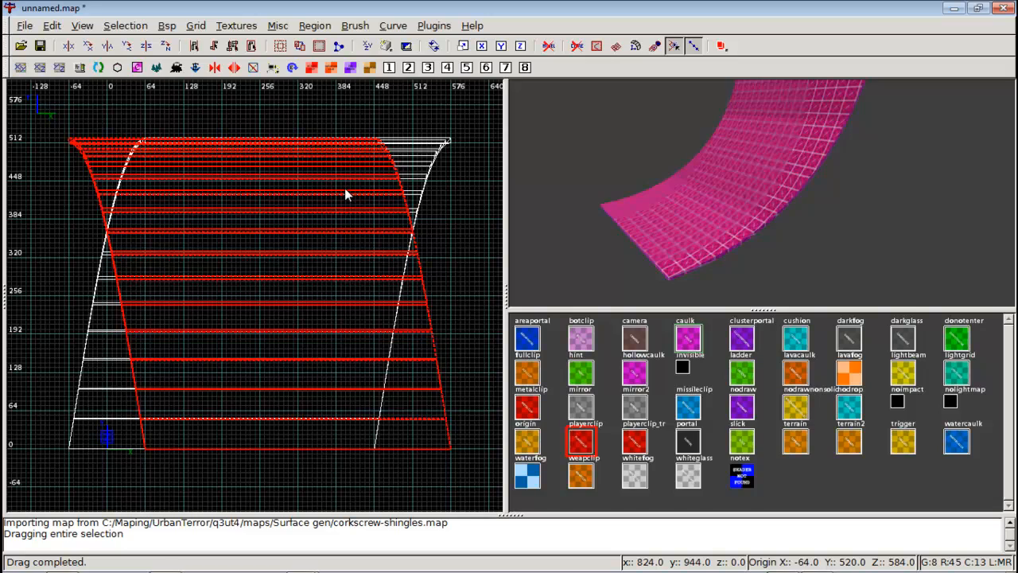
pyautogui.hotkey('ctrl', 'Tab')
pyautogui.scroll(1, 328, 207)
pyautogui.moveTo(302, 231); pyautogui.dragTo(277, 181, button='right')
pyautogui.scroll(-4, 303, 231)
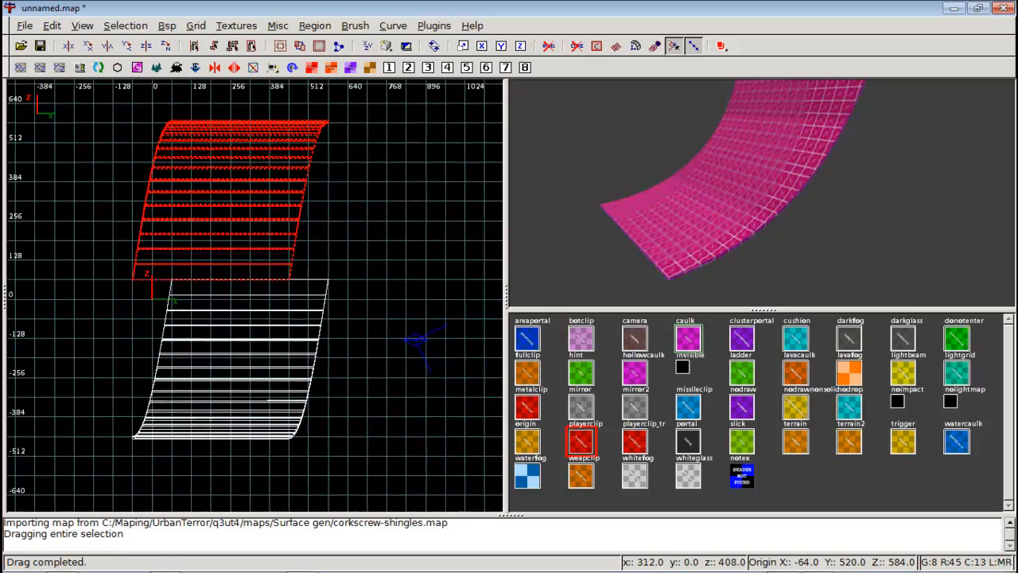
pyautogui.scroll(2, 203, 223)
pyautogui.moveTo(170, 199); pyautogui.dragTo(223, 197)
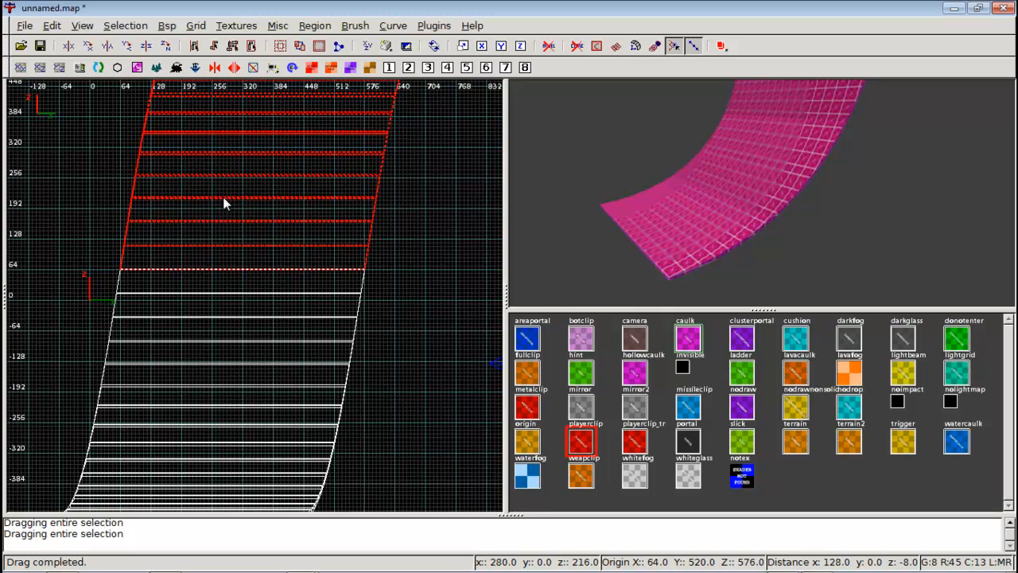
pyautogui.scroll(-3, 242, 229)
pyautogui.scroll(2, 245, 240)
pyautogui.hotkey('ctrl', 'Tab')
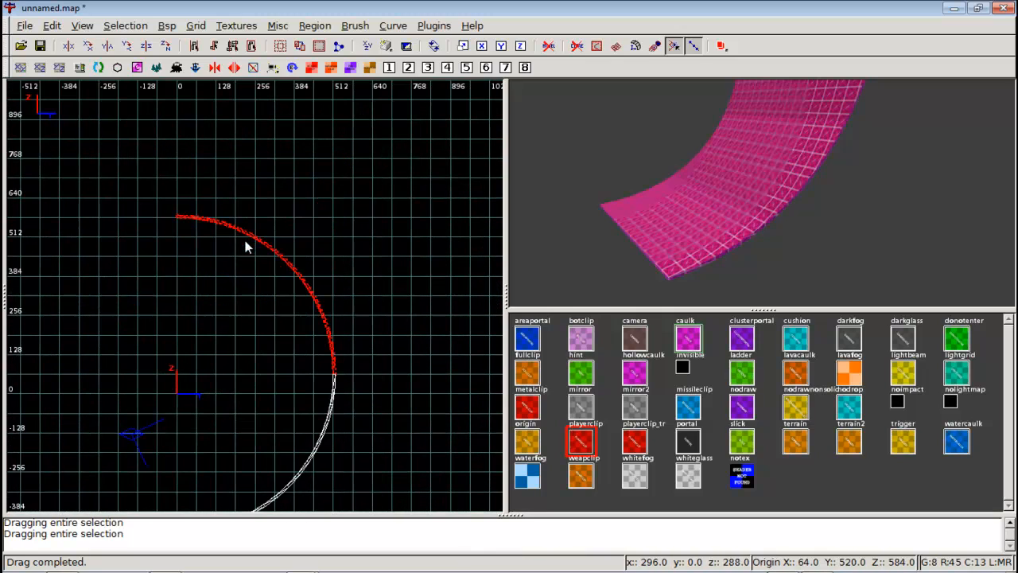
# Rotate the copy twice about the X axis and drag it so its end continues the existing shingle arc.
pyautogui.click(88, 46)
pyautogui.click(87, 46)
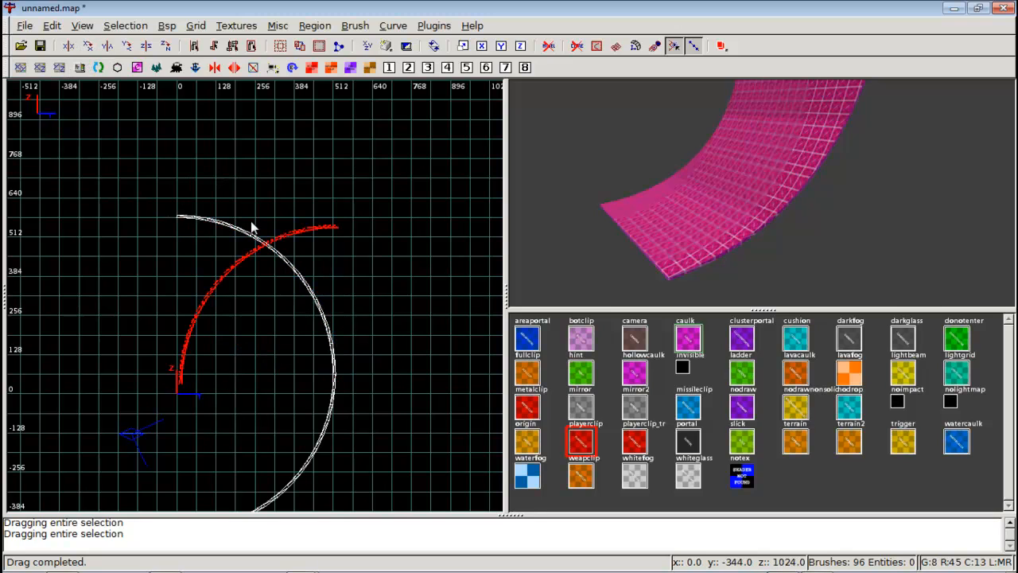
pyautogui.moveTo(315, 227); pyautogui.dragTo(165, 220)
pyautogui.scroll(3, 164, 221)
pyautogui.moveTo(164, 220); pyautogui.dragTo(213, 373, button='right')
pyautogui.scroll(2, 200, 226)
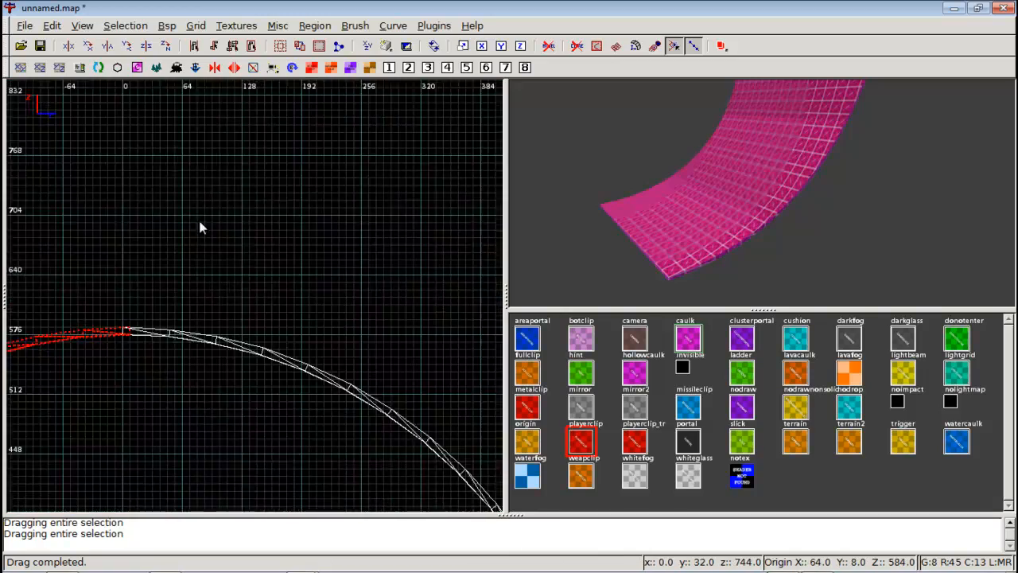
pyautogui.moveTo(200, 226); pyautogui.dragTo(313, 348, button='right')
pyautogui.scroll(3, 223, 231)
pyautogui.moveTo(234, 255); pyautogui.dragTo(325, 285, button='right')
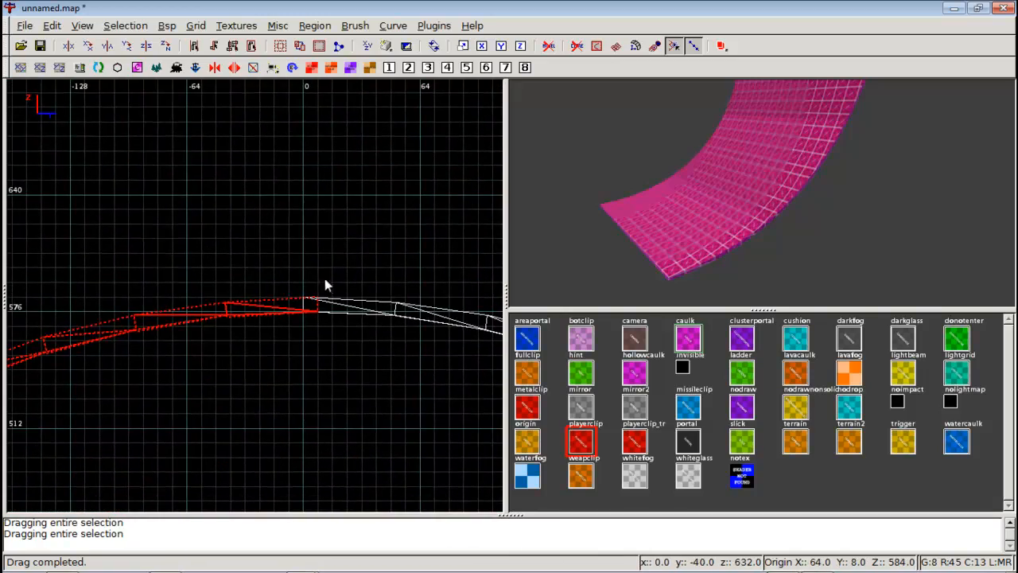
pyautogui.scroll(-8, 303, 299)
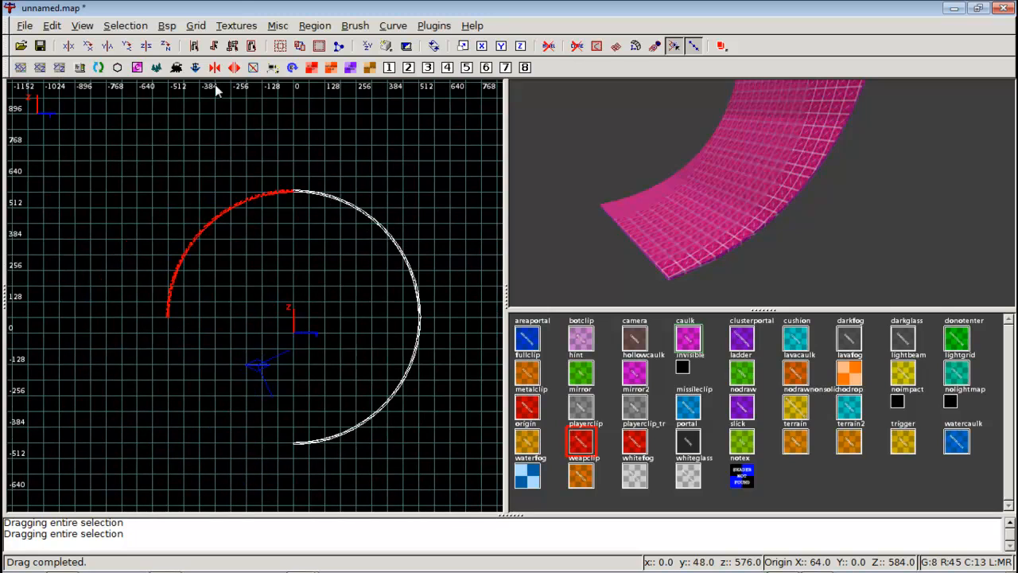
# Cycle through the 2D views to check how the copied shingles line up with the others.
pyautogui.hotkey('ctrl', 'Tab')
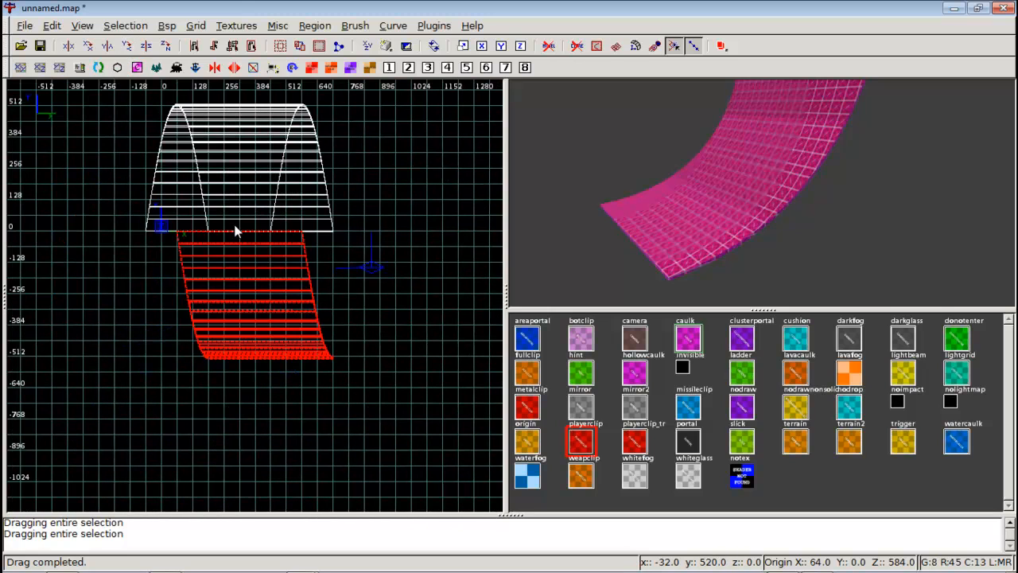
pyautogui.hotkey('ctrl', 'Tab')
pyautogui.hotkey('ctrl', 'Tab')
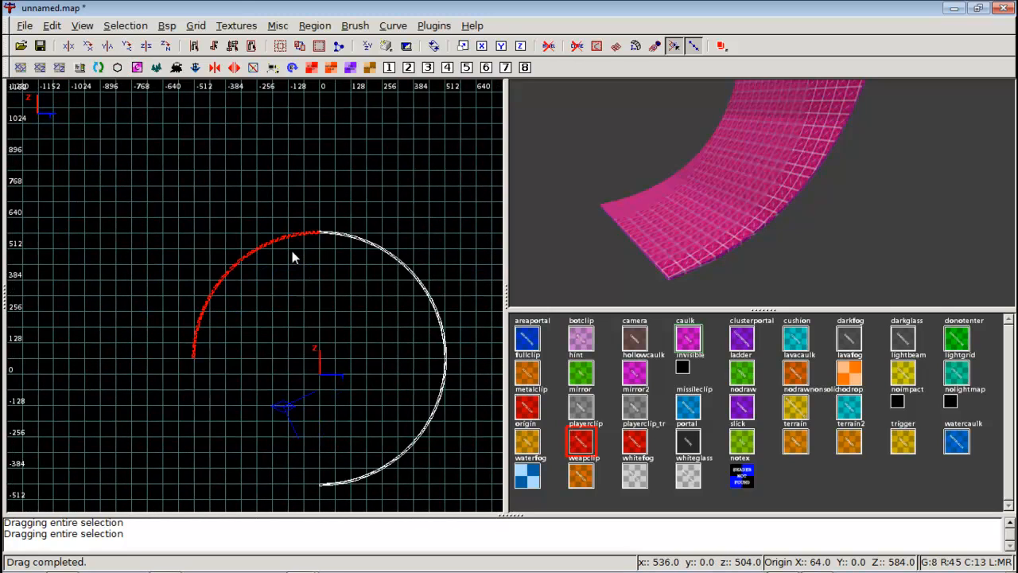
pyautogui.hotkey('ctrl', 'Tab')
pyautogui.scroll(2, 240, 263)
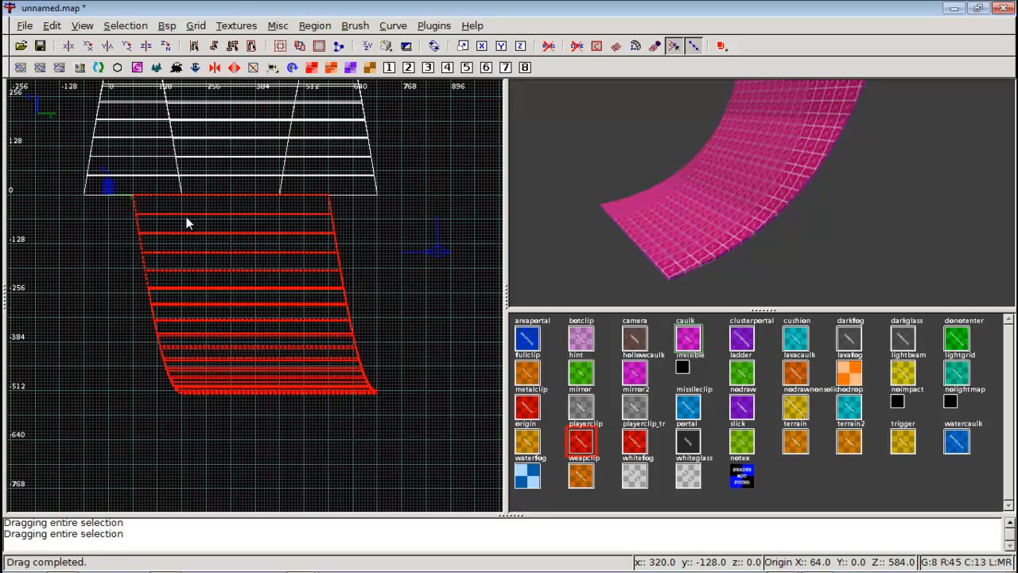
# Slide the shingle copy sideways in the side view and check its fit from the 3D camera.
pyautogui.moveTo(186, 223)
pyautogui.mouseDown()
pyautogui.moveTo(257, 222)
pyautogui.moveTo(235, 223)
pyautogui.mouseUp()
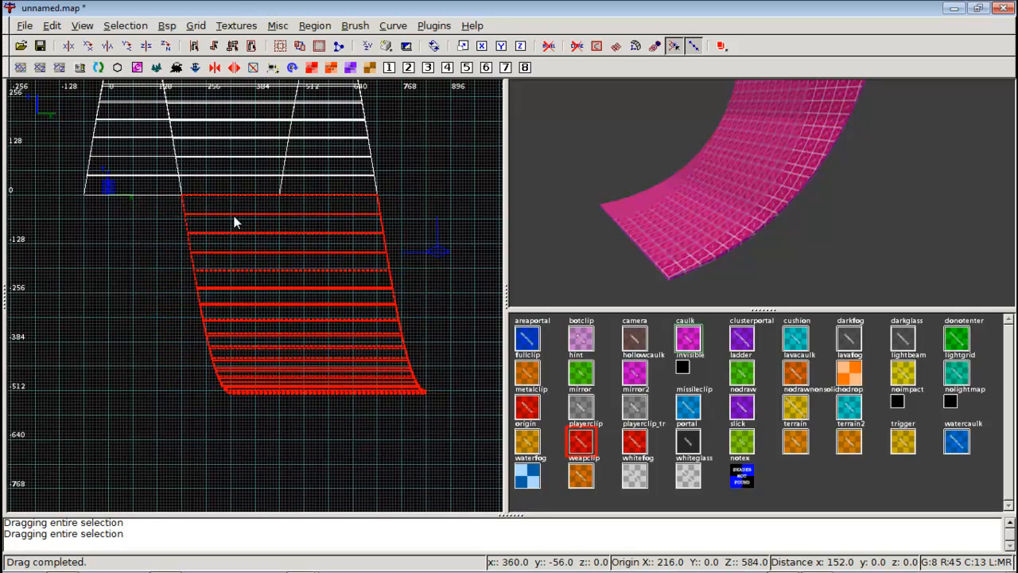
pyautogui.rightClick(761, 192)
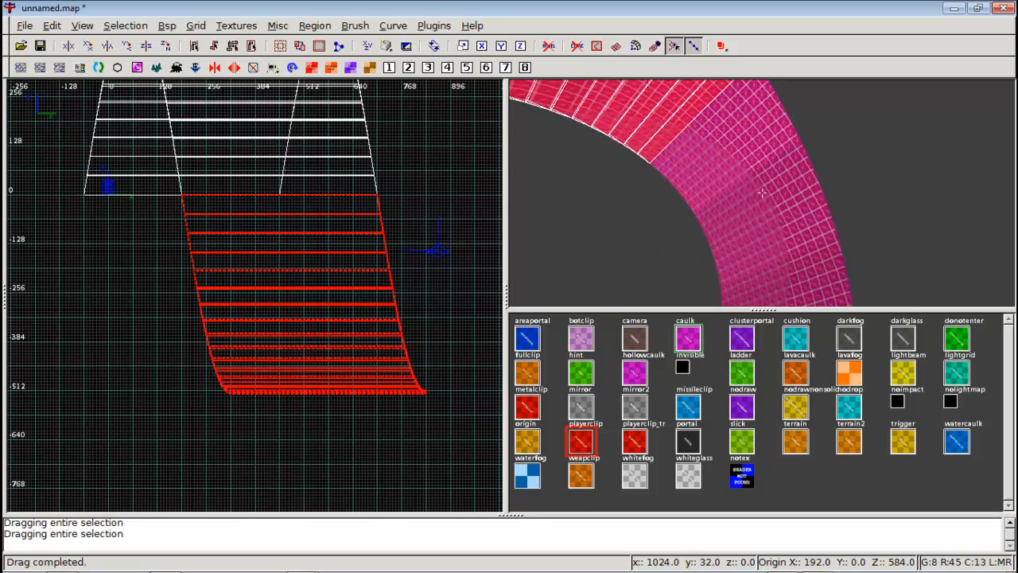
pyautogui.press('Up')
pyautogui.press('Left')
pyautogui.rightClick(761, 192)
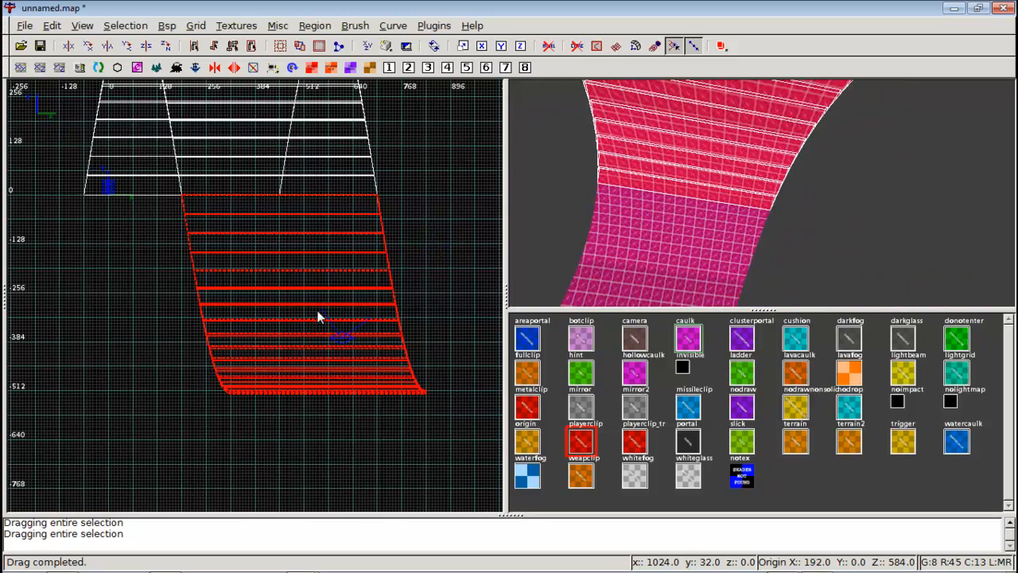
# Raise the shingle copy in the other 2D views so it lines up with the corkscrew's upper turn.
pyautogui.hotkey('ctrl', 'Tab')
pyautogui.scroll(-3, 325, 286)
pyautogui.scroll(2, 325, 286)
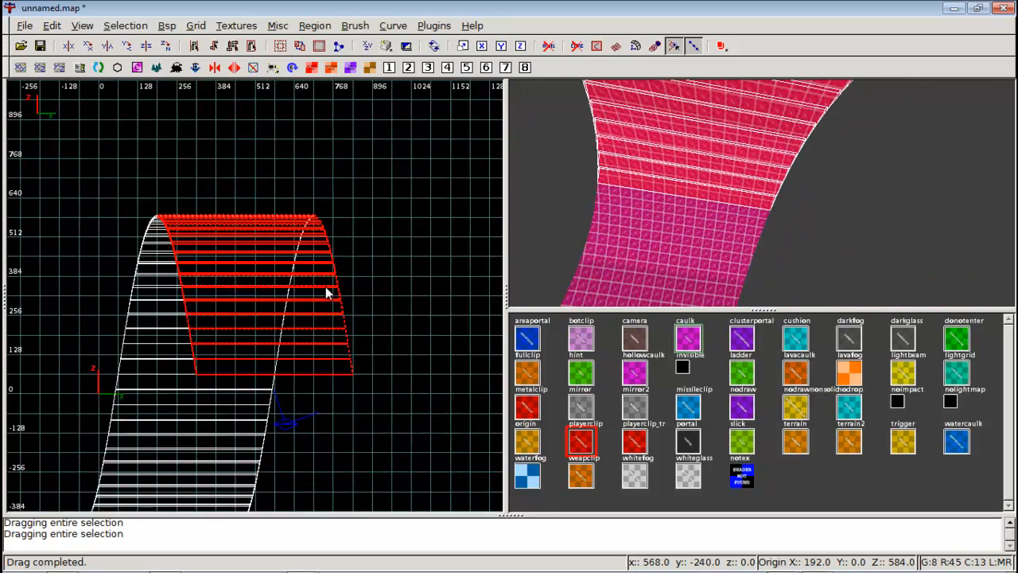
pyautogui.moveTo(325, 286); pyautogui.dragTo(305, 188, button='right')
pyautogui.hotkey('ctrl', 'Tab')
pyautogui.moveTo(343, 303); pyautogui.dragTo(340, 177, button='right')
# Clone the shingles, rotate the clone twice about the X axis and drag it onto the arc's next quarter.
pyautogui.press('space')
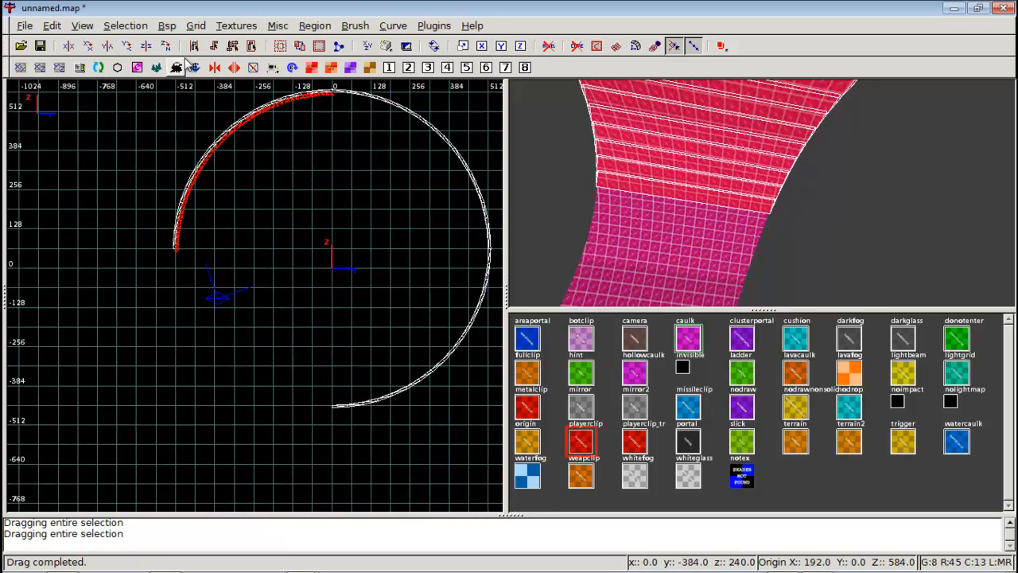
pyautogui.click(88, 45)
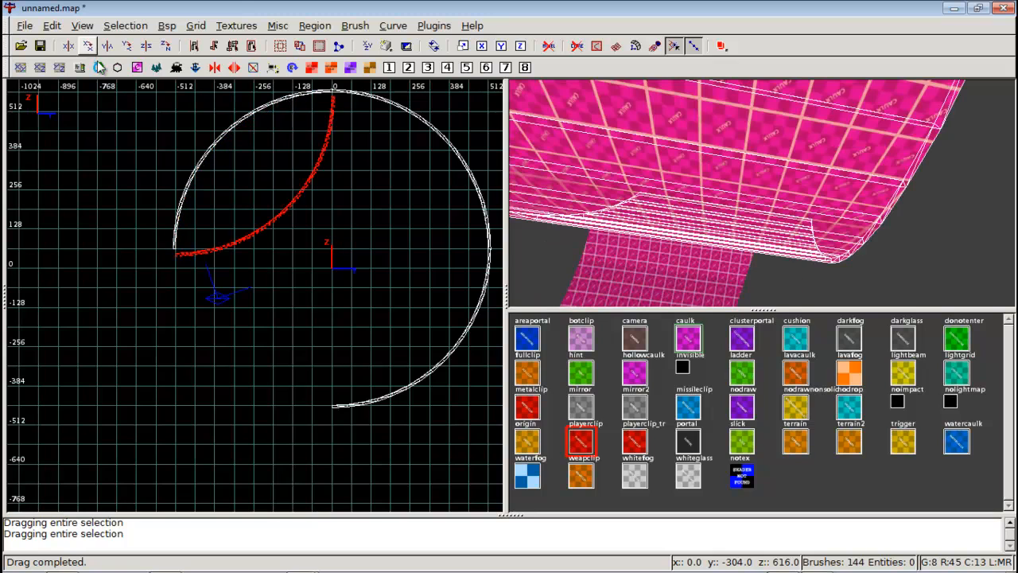
pyautogui.click(88, 45)
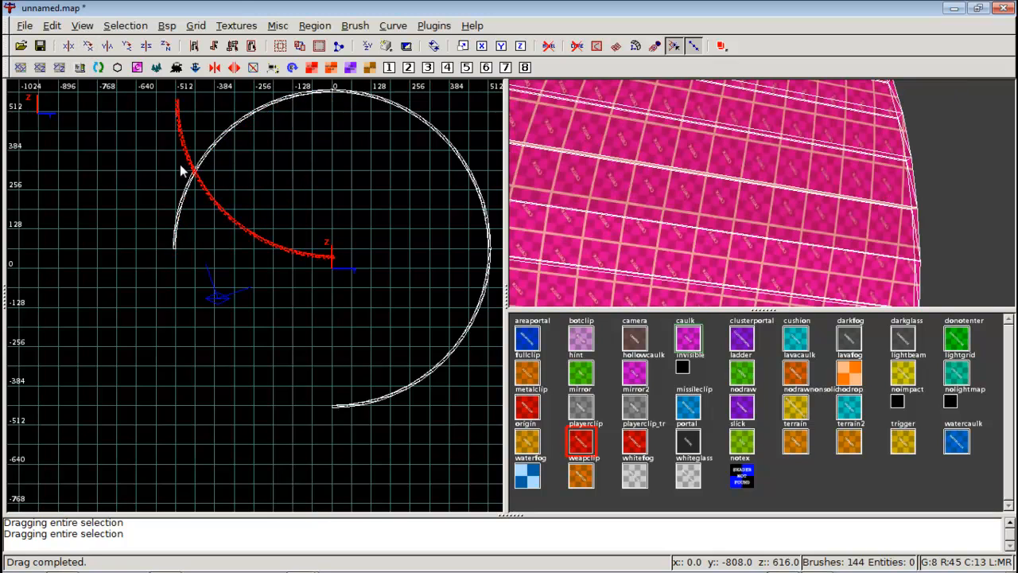
pyautogui.moveTo(178, 115); pyautogui.dragTo(176, 264)
pyautogui.scroll(6, 176, 265)
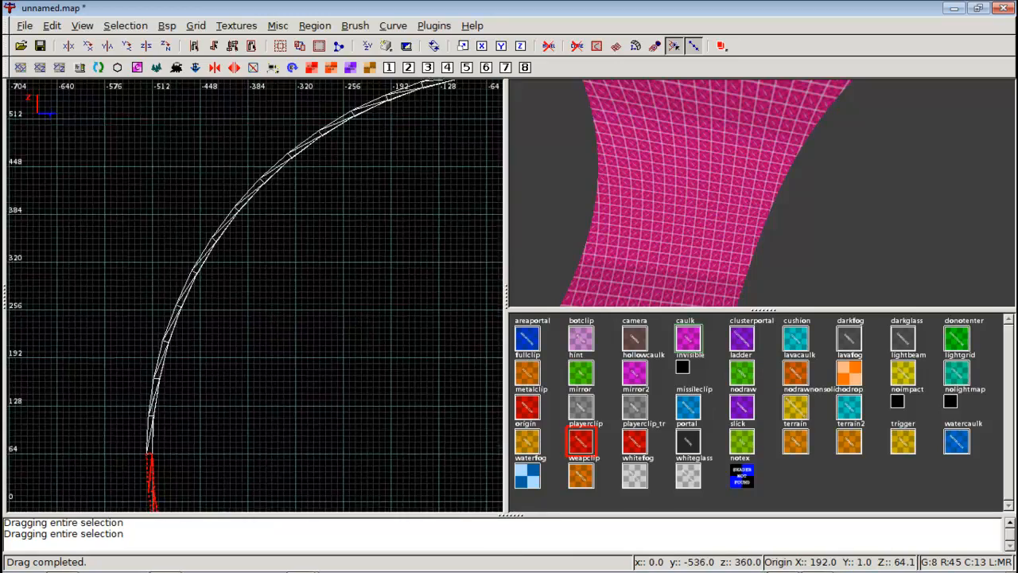
# Shift the new shingle clone sideways in the side views so it meets the adjacent shingle sections.
pyautogui.hotkey('ctrl', 'Tab')
pyautogui.scroll(-7, 216, 242)
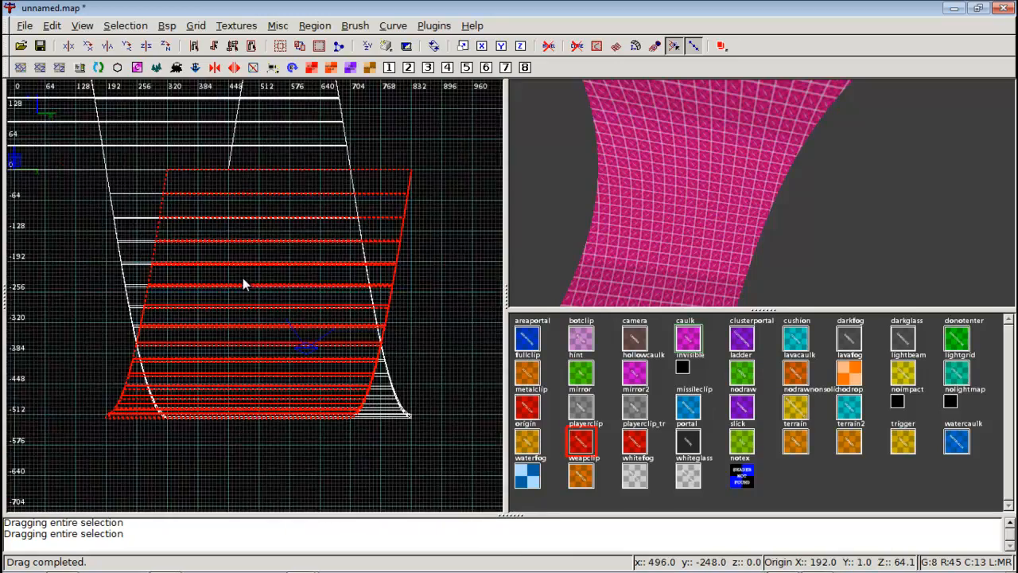
pyautogui.moveTo(278, 268); pyautogui.dragTo(160, 271)
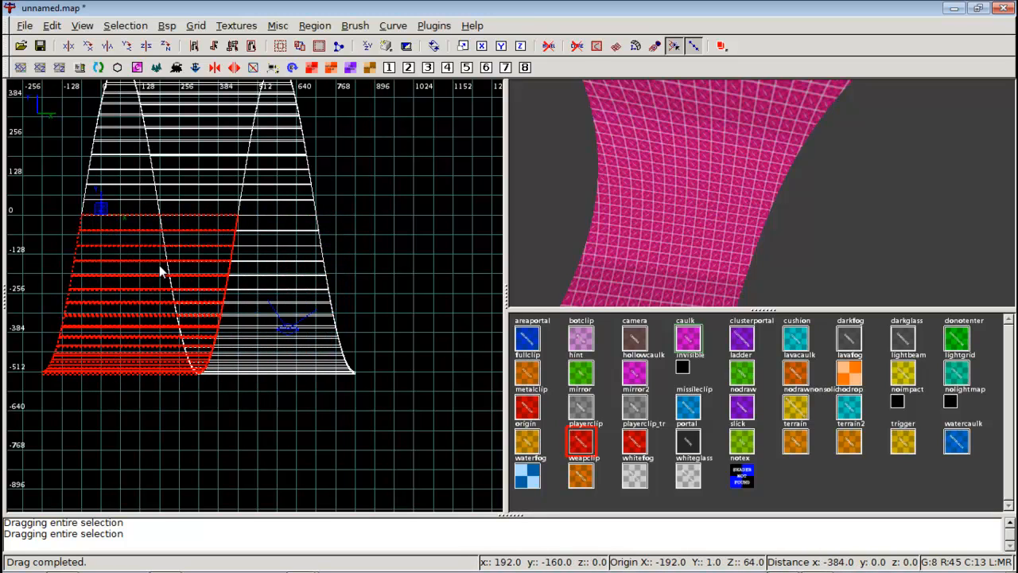
pyautogui.hotkey('ctrl', 'Tab')
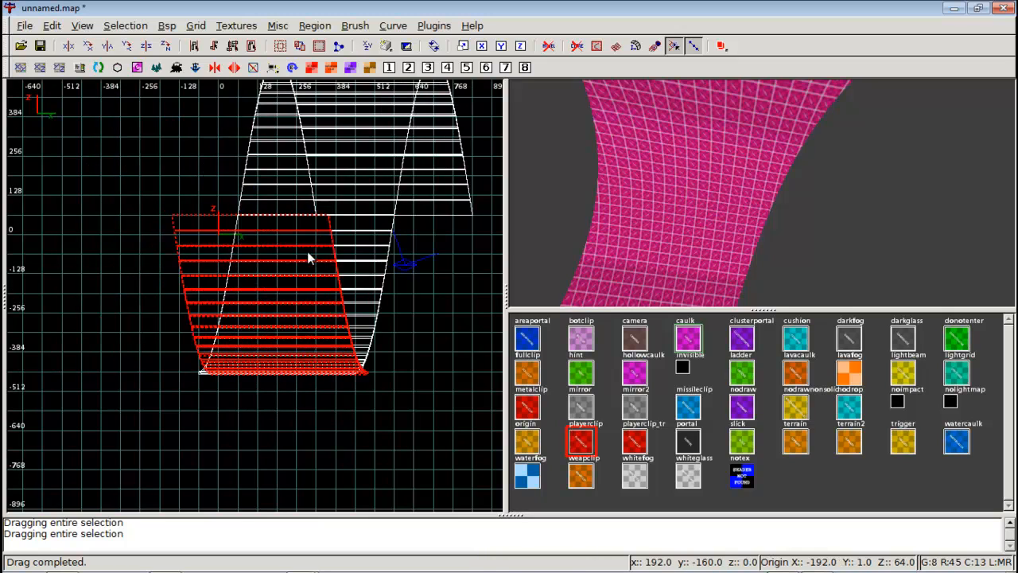
pyautogui.moveTo(308, 256); pyautogui.dragTo(421, 253)
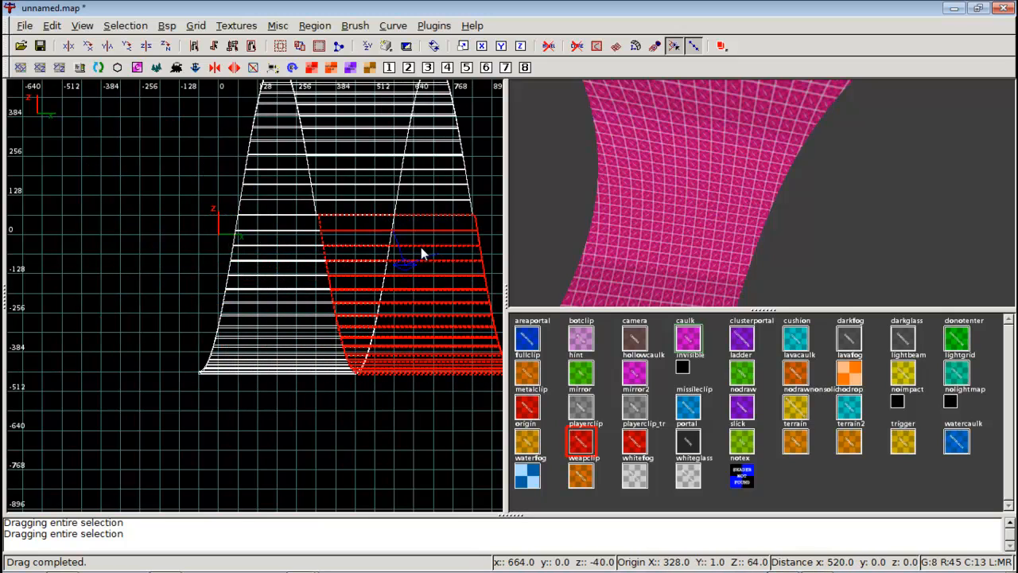
pyautogui.hotkey('alt', 'Left')
# Deselect everything and orbit the 3D camera around the loop to inspect how the shingle sections join.
pyautogui.rightClick(589, 238)
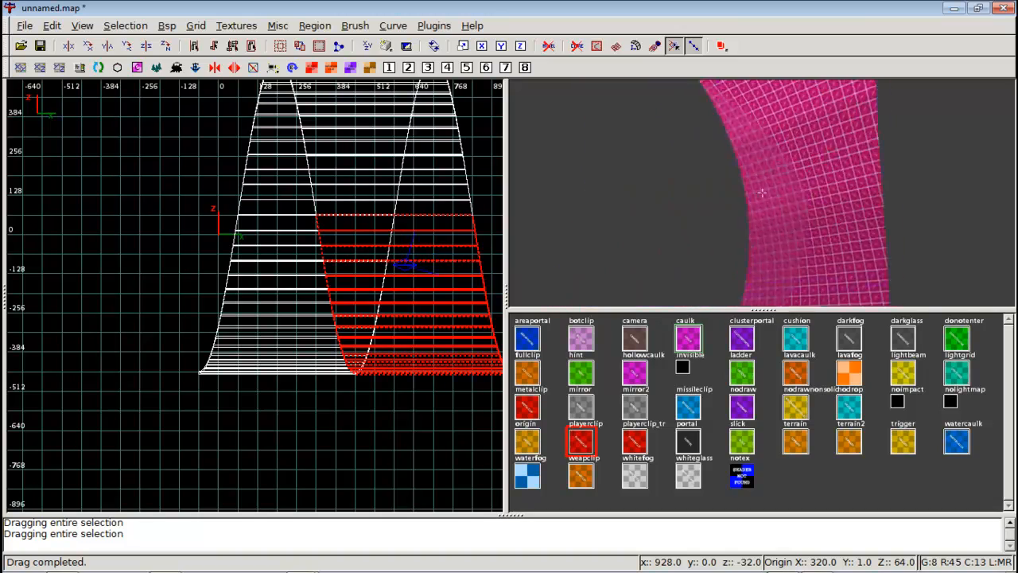
pyautogui.press('Down')
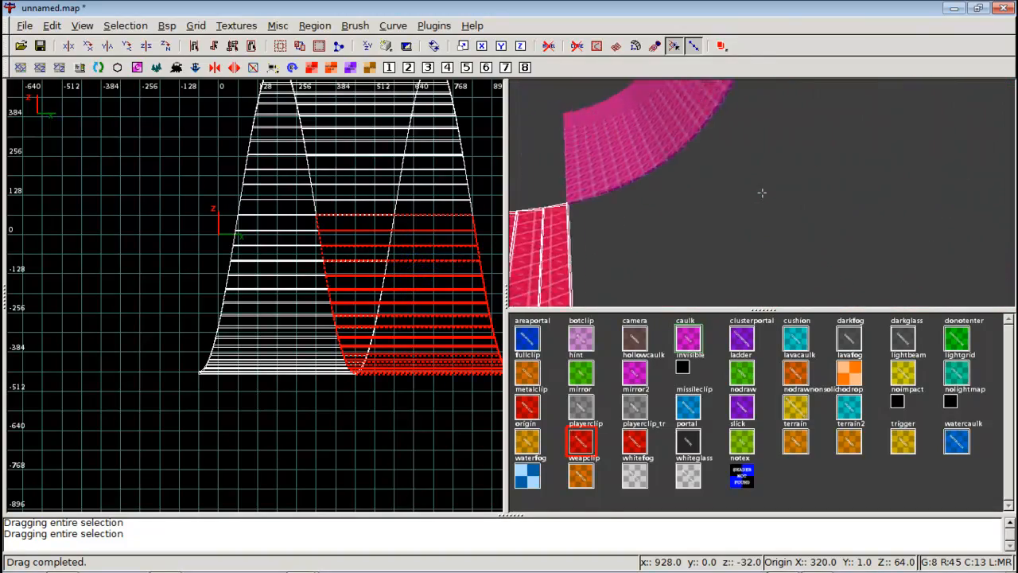
pyautogui.press('Up')
pyautogui.rightClick(762, 192)
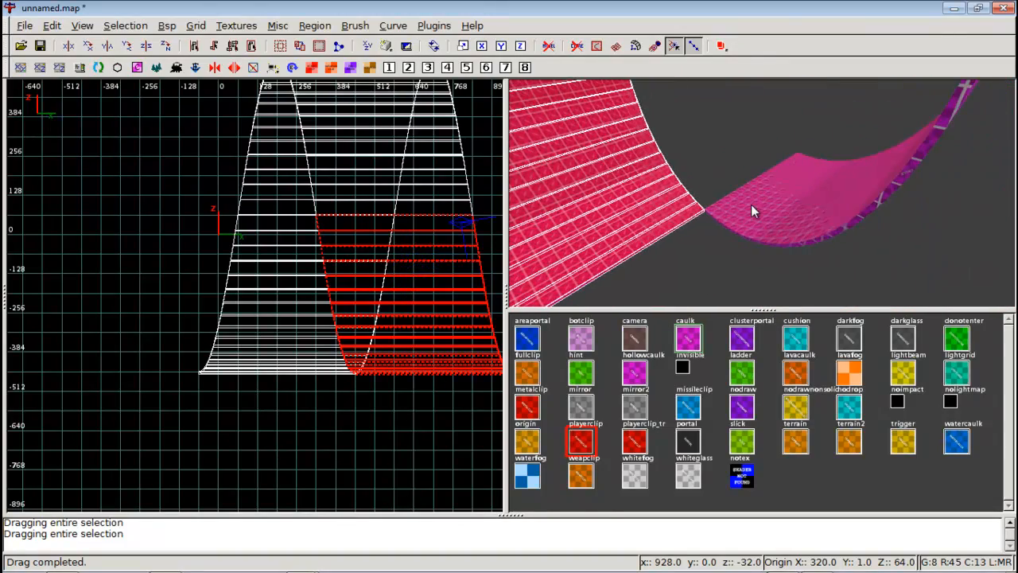
pyautogui.press('Escape')
pyautogui.rightClick(752, 205)
pyautogui.press('Up')
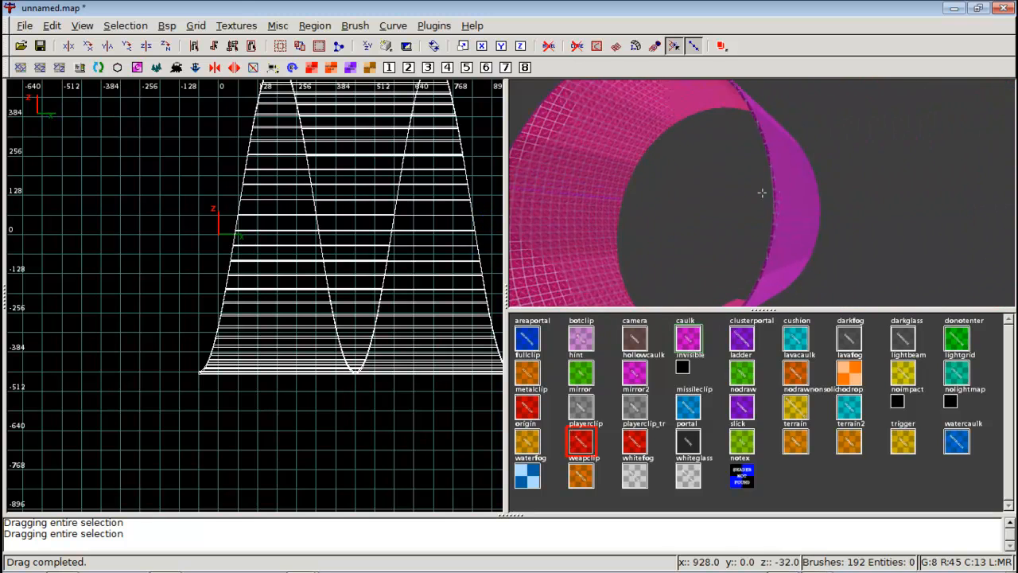
pyautogui.press('Left')
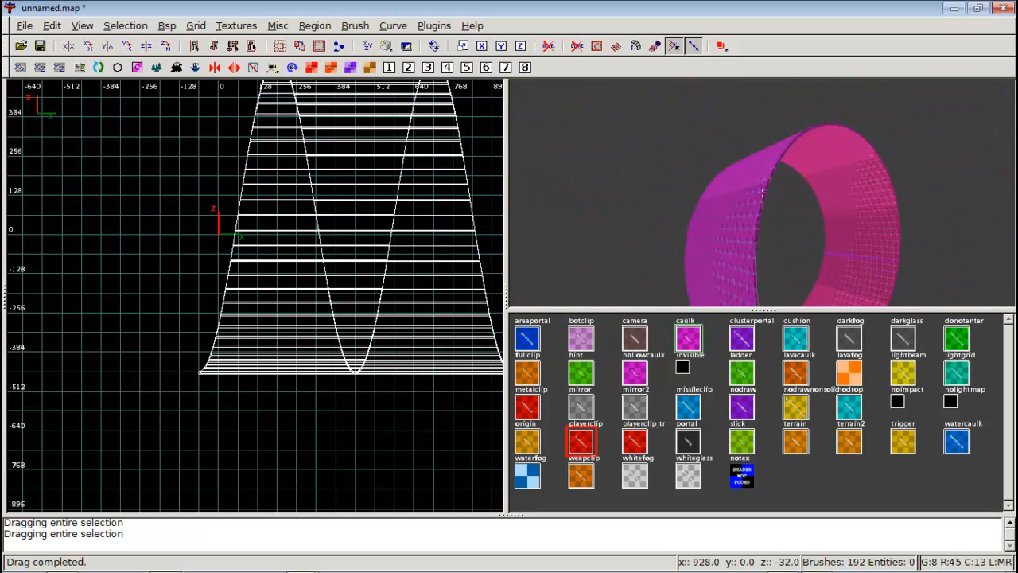
pyautogui.press('Left')
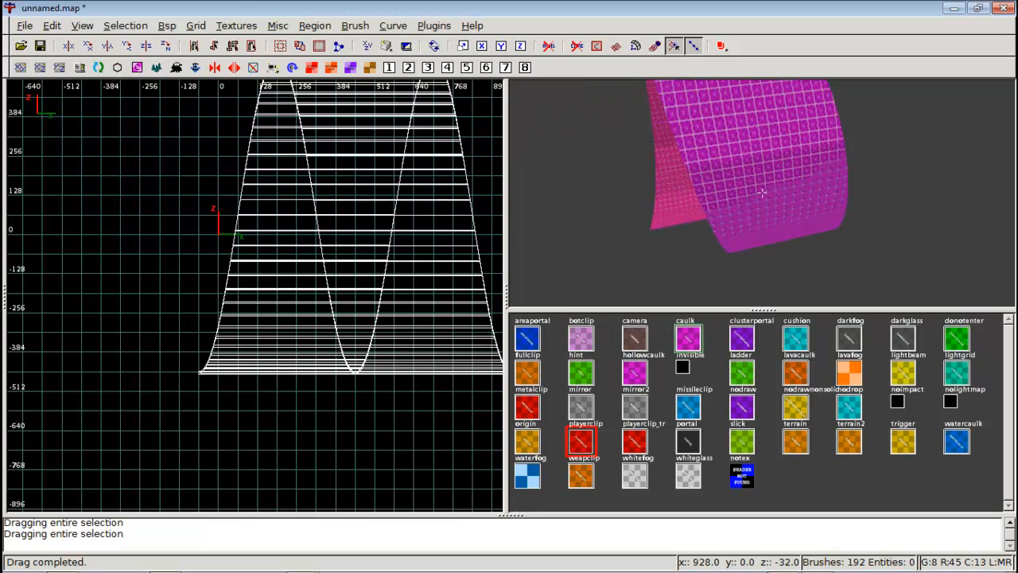
pyautogui.press('Left')
pyautogui.press('Right')
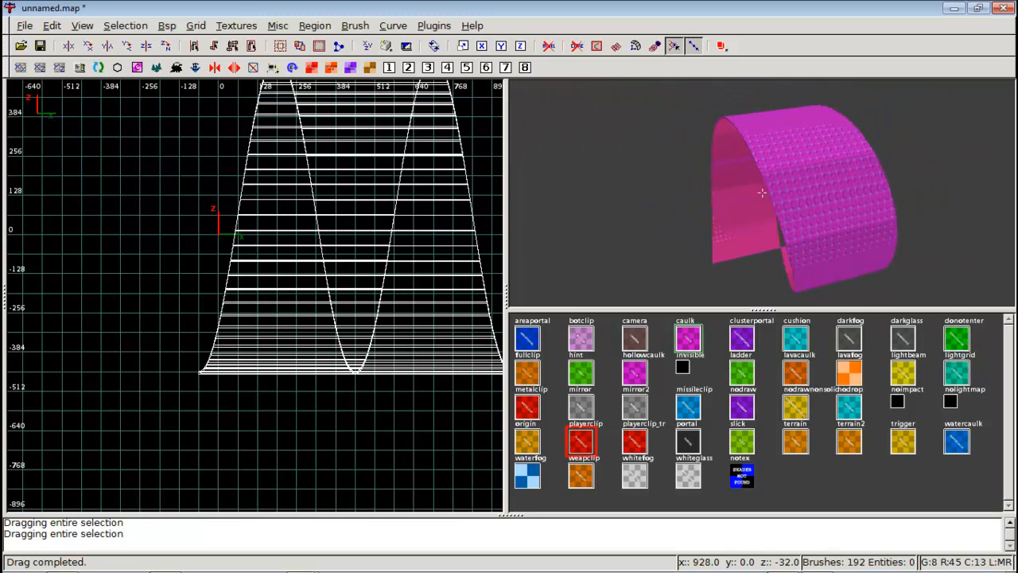
pyautogui.press('Right')
pyautogui.rightClick(762, 192)
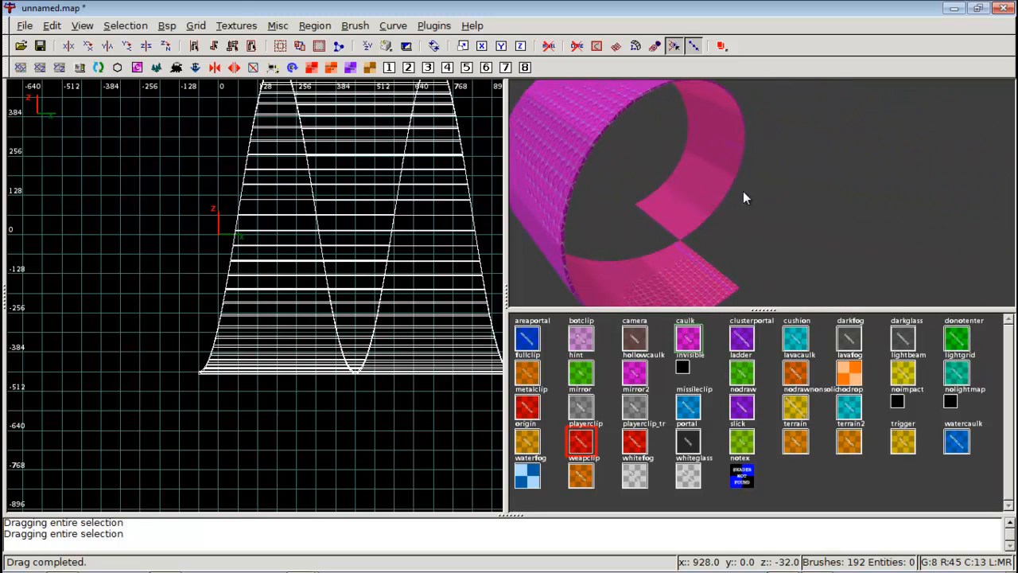
pyautogui.rightClick(722, 195)
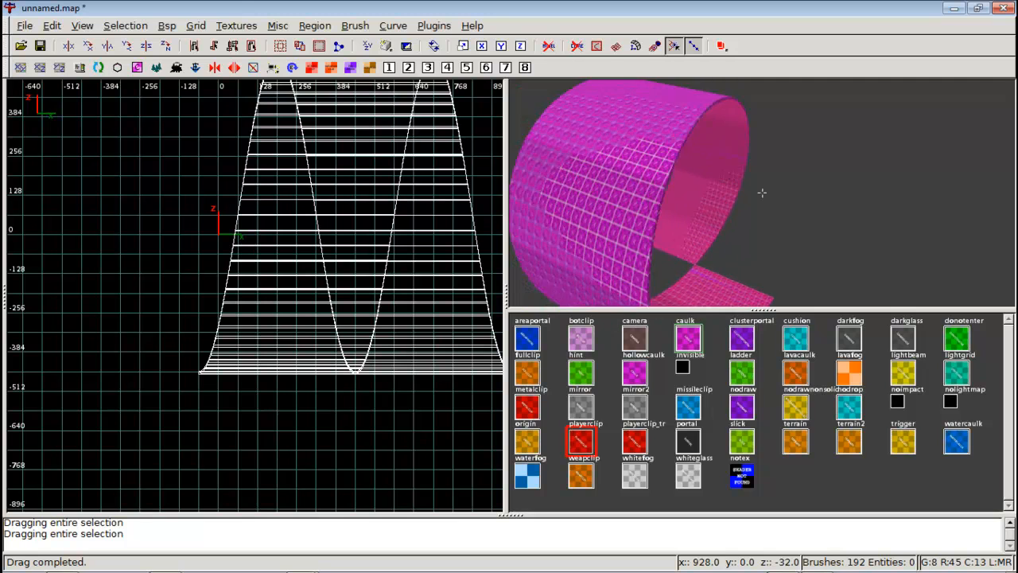
pyautogui.press('Right')
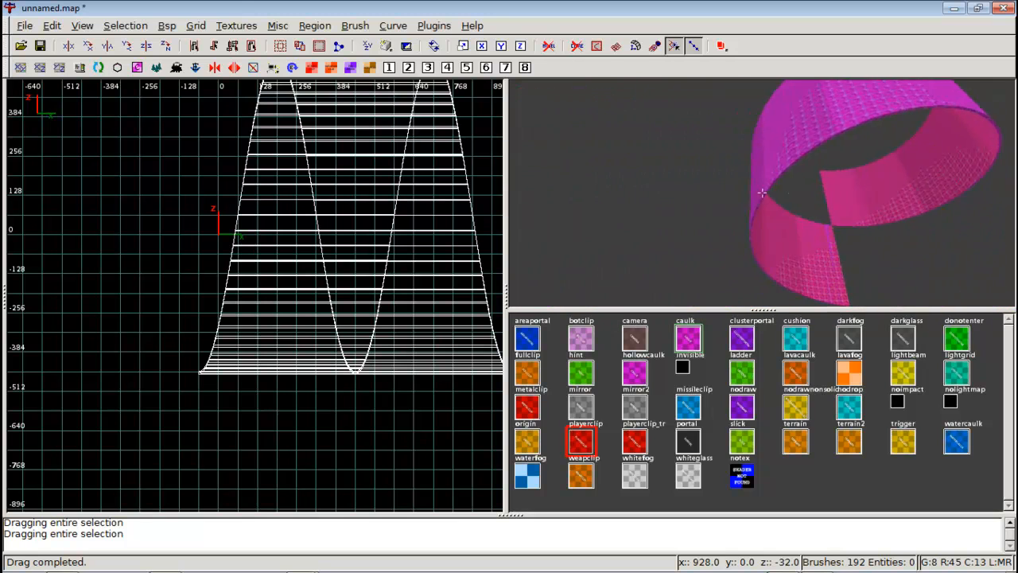
pyautogui.rightClick(762, 193)
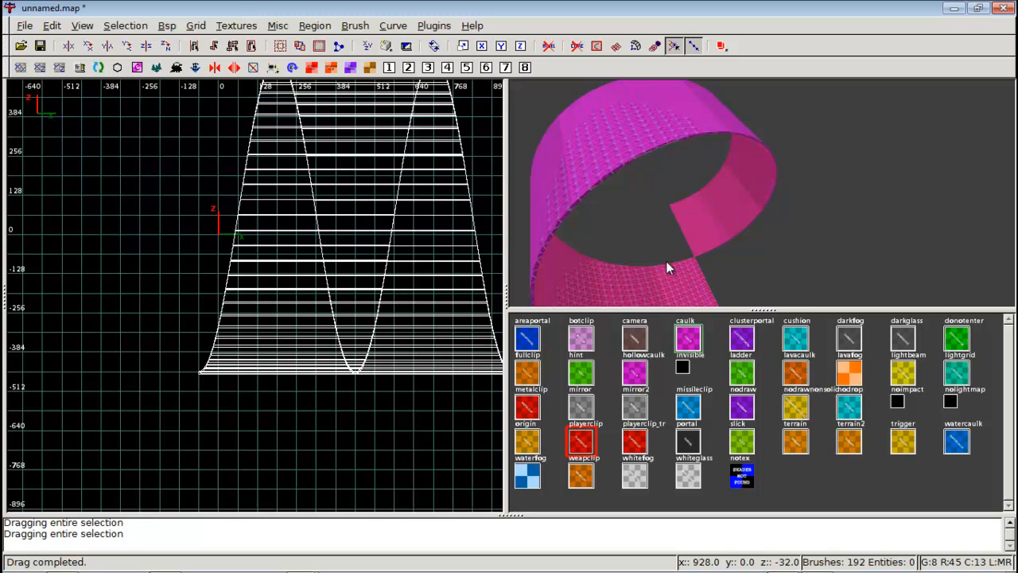
# Switch to the Corkscrew Generator page in the browser and review its parameters.
pyautogui.moveTo(546, 570)
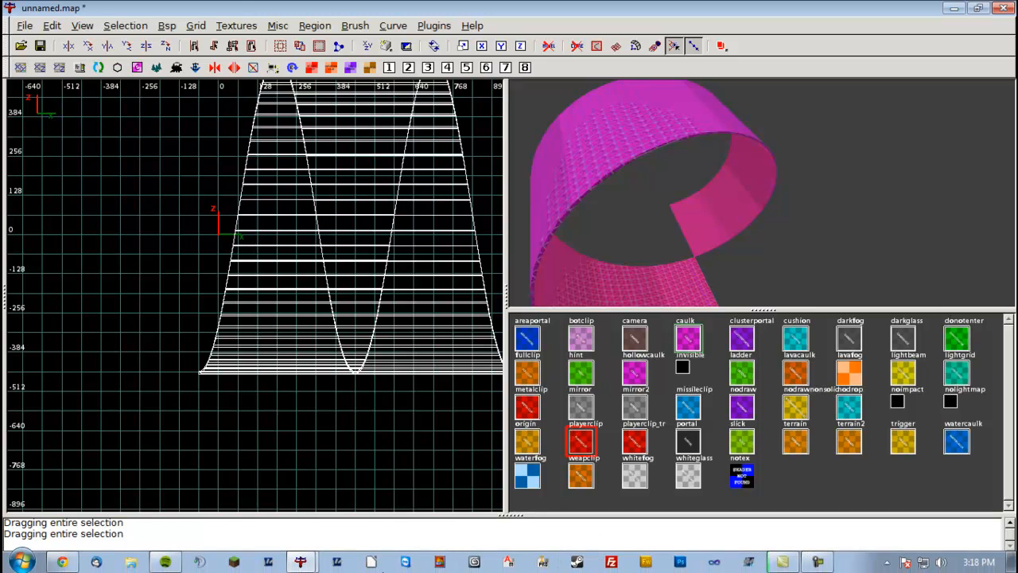
pyautogui.click(64, 563)
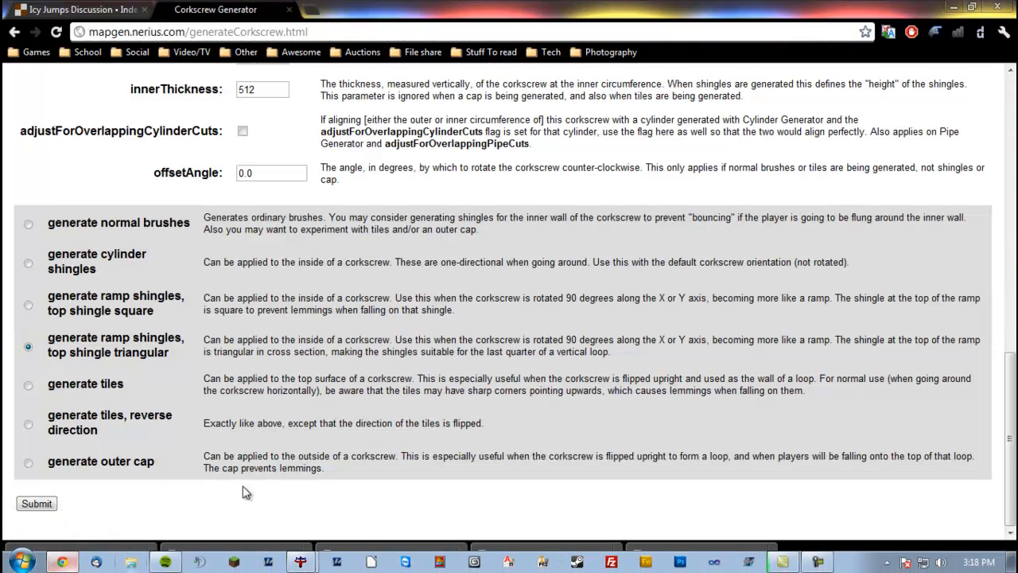
pyautogui.scroll(4, 370, 243)
pyautogui.rightClick(391, 213)
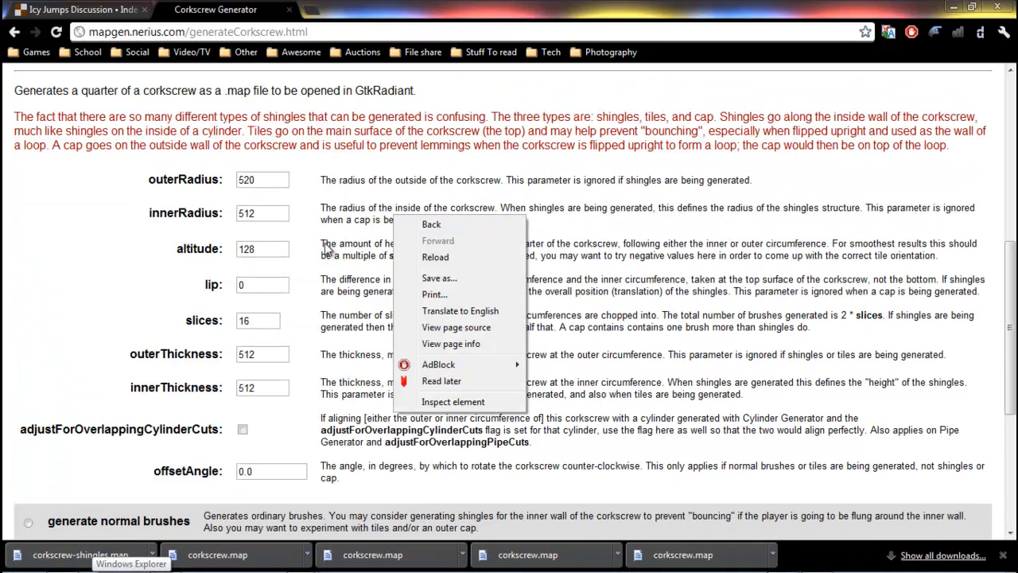
pyautogui.click(330, 249)
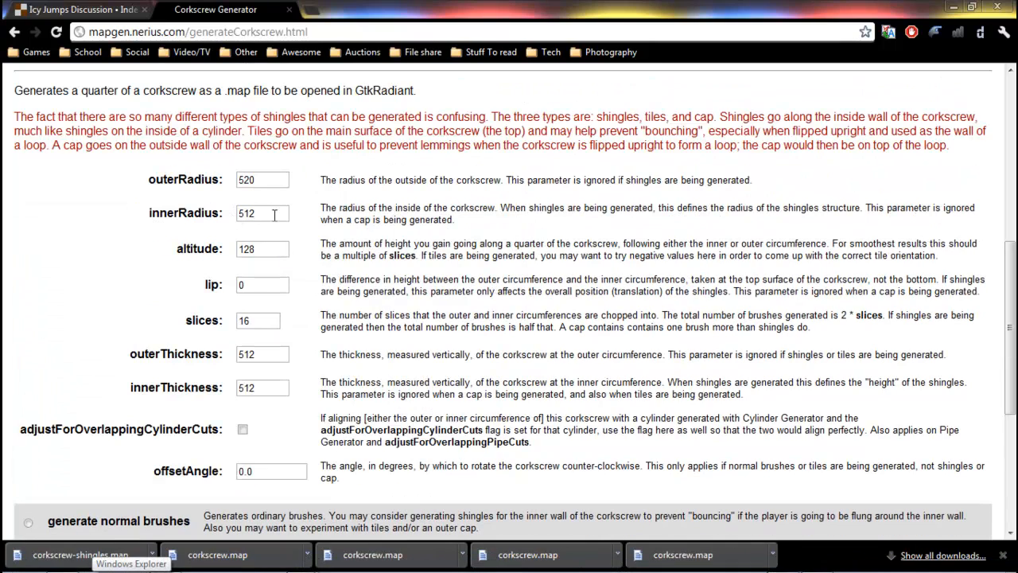
# Return to the map and zoom out the 2D view to see the whole corkscrew loop.
pyautogui.moveTo(308, 566)
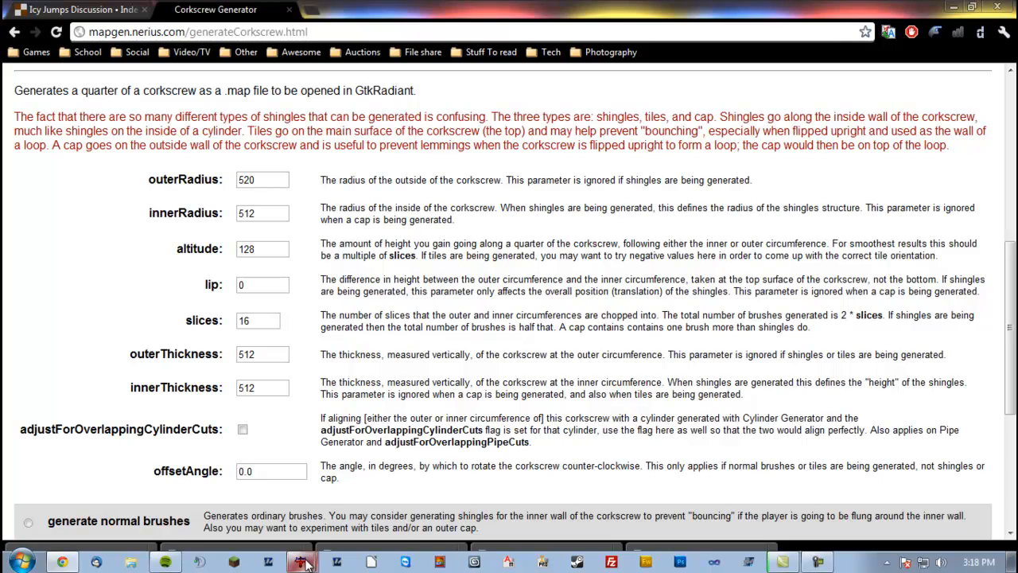
pyautogui.click(300, 504)
pyautogui.hotkey('ctrl', 'Tab')
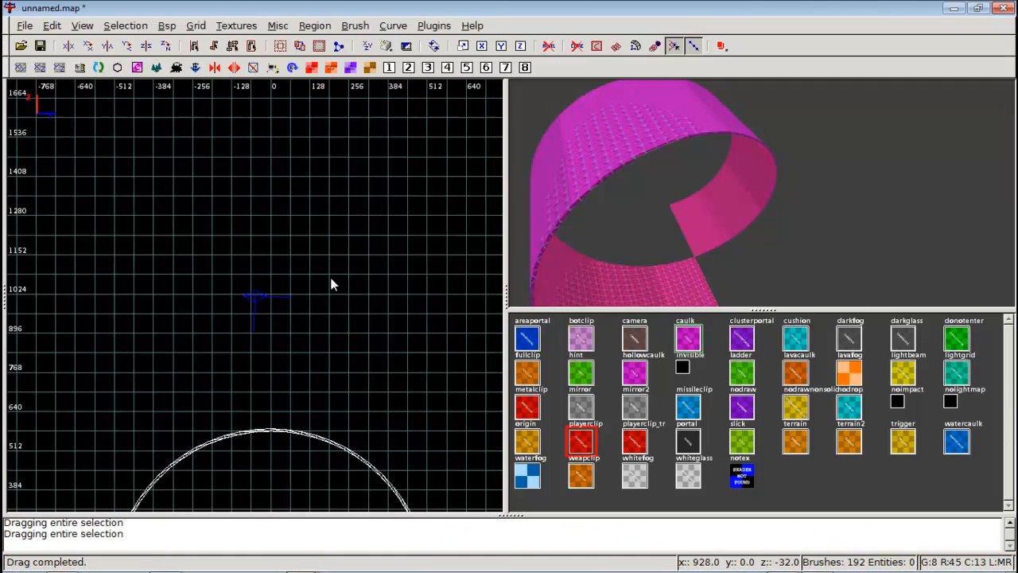
pyautogui.scroll(-4, 318, 349)
pyautogui.moveTo(315, 362); pyautogui.dragTo(373, 337, button='right')
pyautogui.scroll(3, 315, 363)
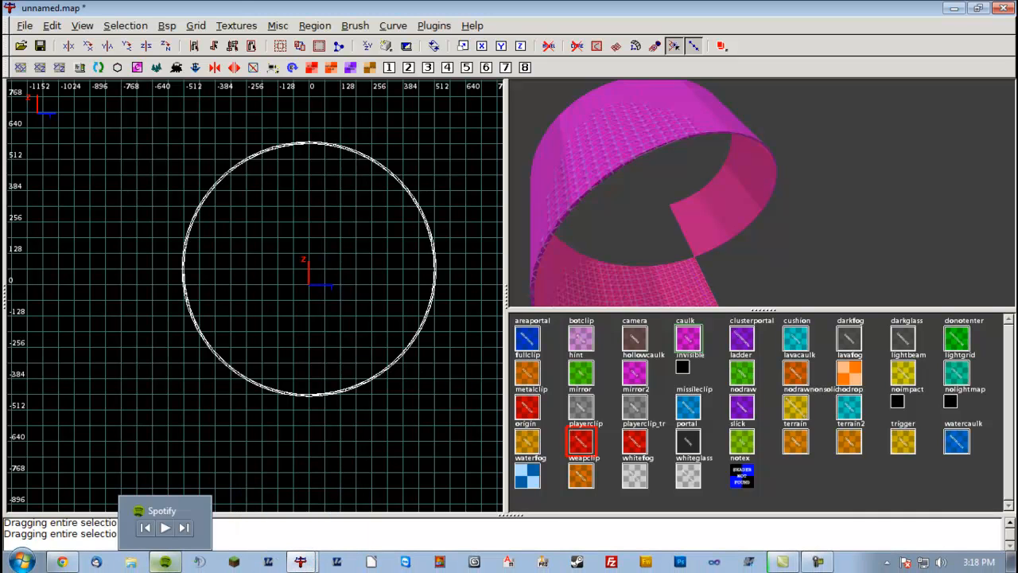
# Compare the generator's altitude setting with the full shingle assembly framed in the side view.
pyautogui.click(94, 562)
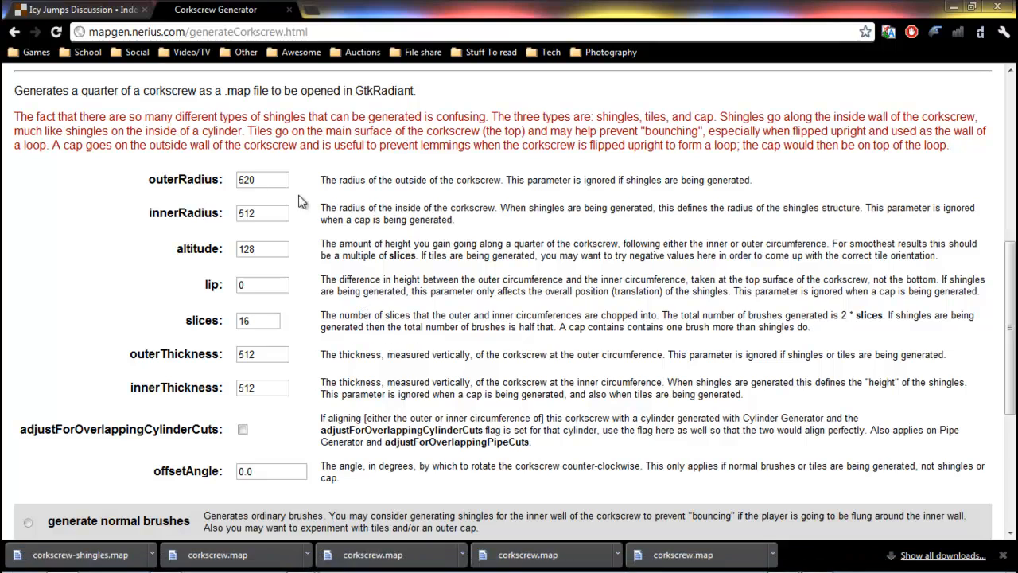
pyautogui.click(270, 246)
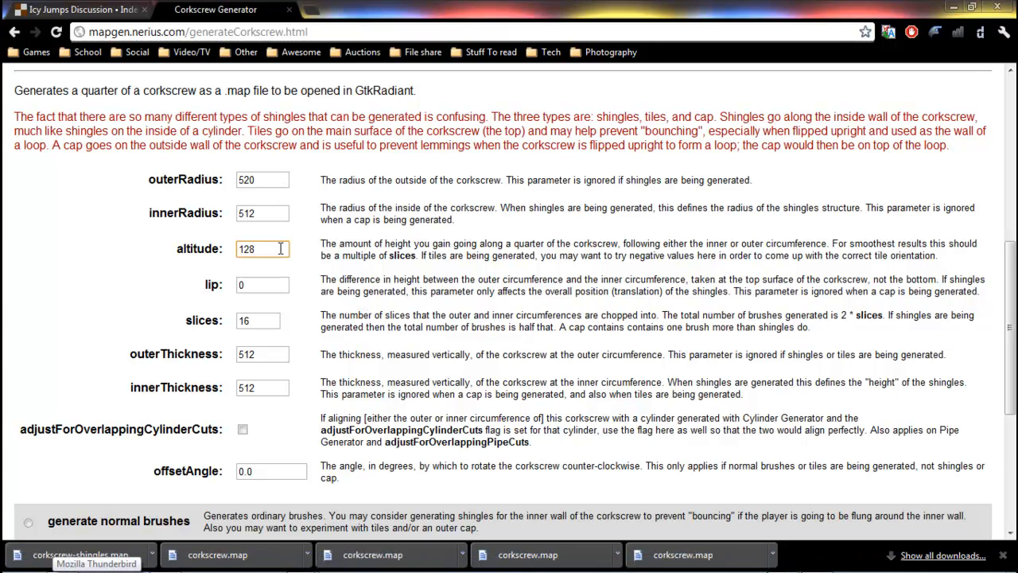
pyautogui.moveTo(306, 566)
pyautogui.click(303, 527)
pyautogui.hotkey('ctrl', 'Tab')
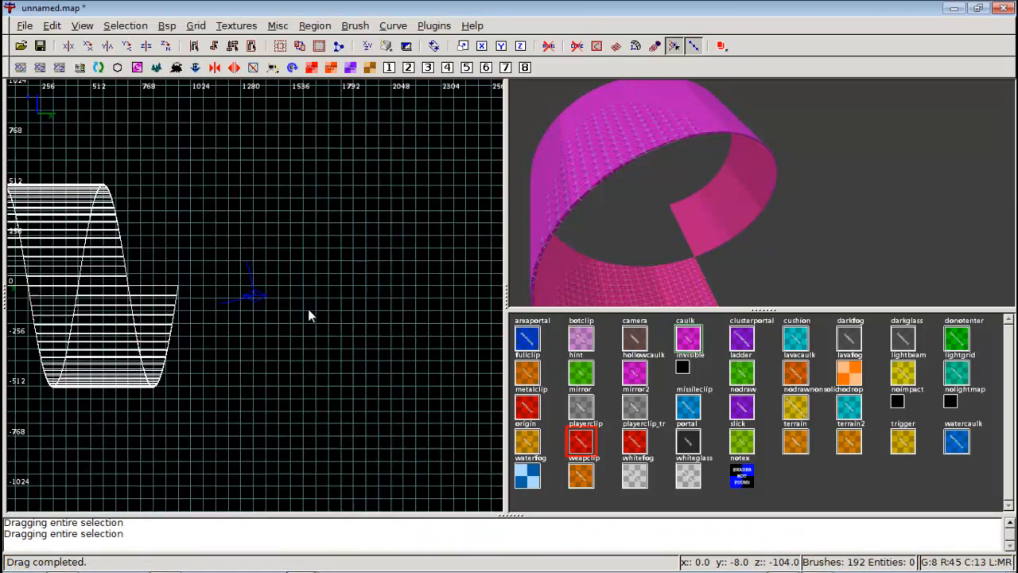
pyautogui.scroll(-2, 308, 310)
pyautogui.moveTo(302, 310); pyautogui.dragTo(421, 331, button='right')
pyautogui.scroll(1, 301, 310)
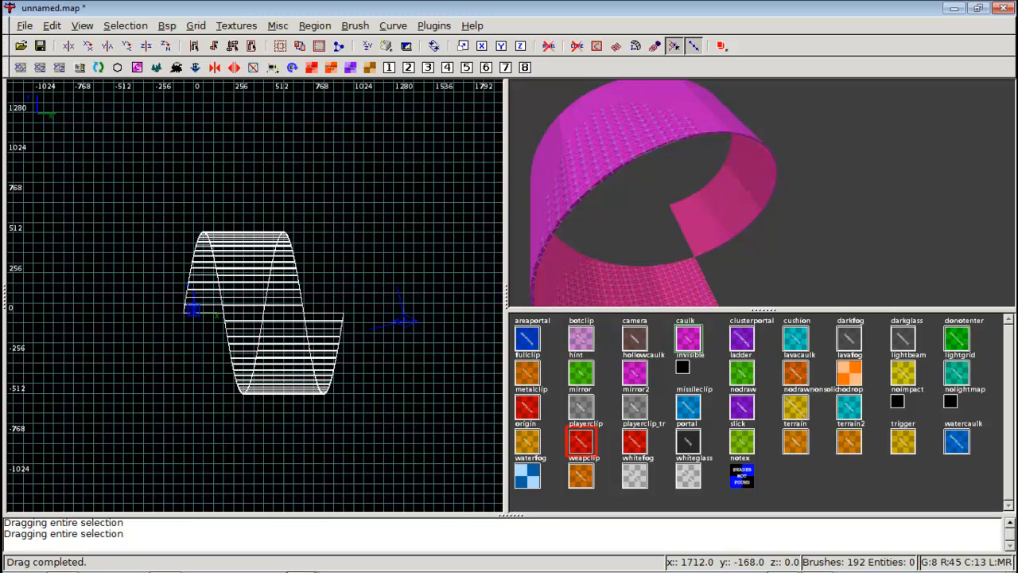
pyautogui.moveTo(287, 329); pyautogui.dragTo(284, 311, button='right')
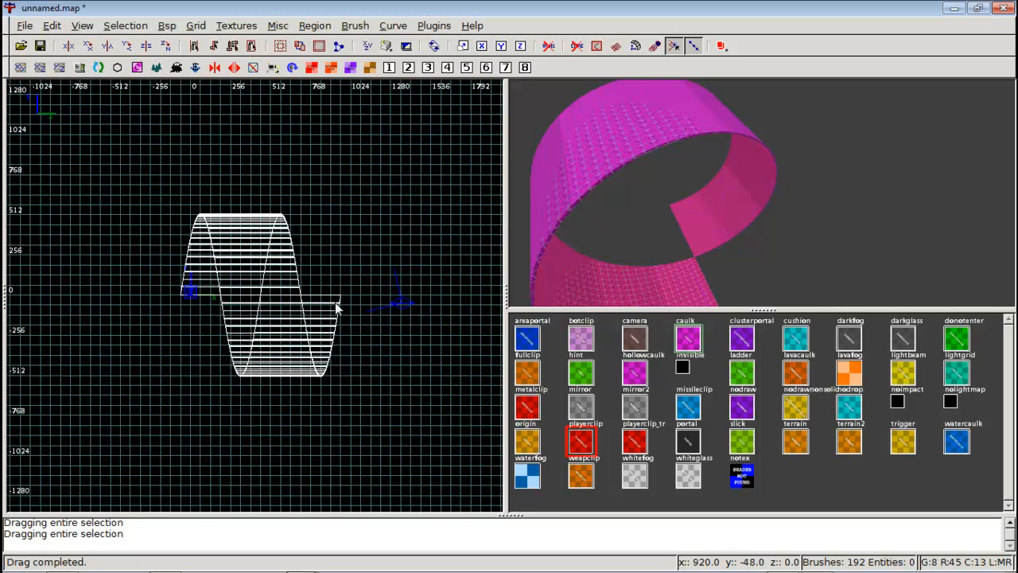
# Switch to the Corkscrew Generator page in the browser to revisit its thickness fields.
pyautogui.moveTo(175, 291); pyautogui.dragTo(110, 292, button='right')
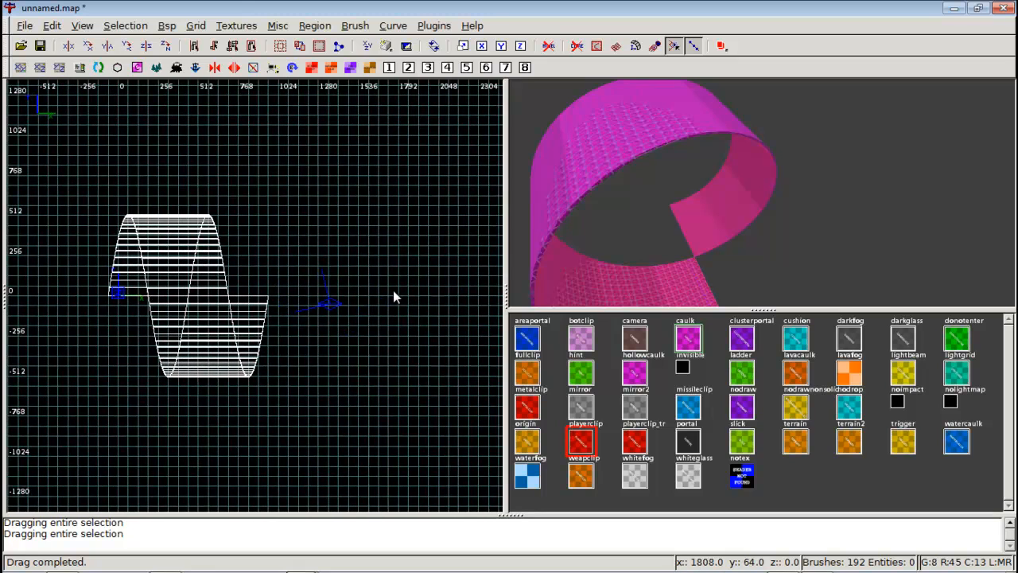
pyautogui.moveTo(191, 292); pyautogui.dragTo(290, 294, button='right')
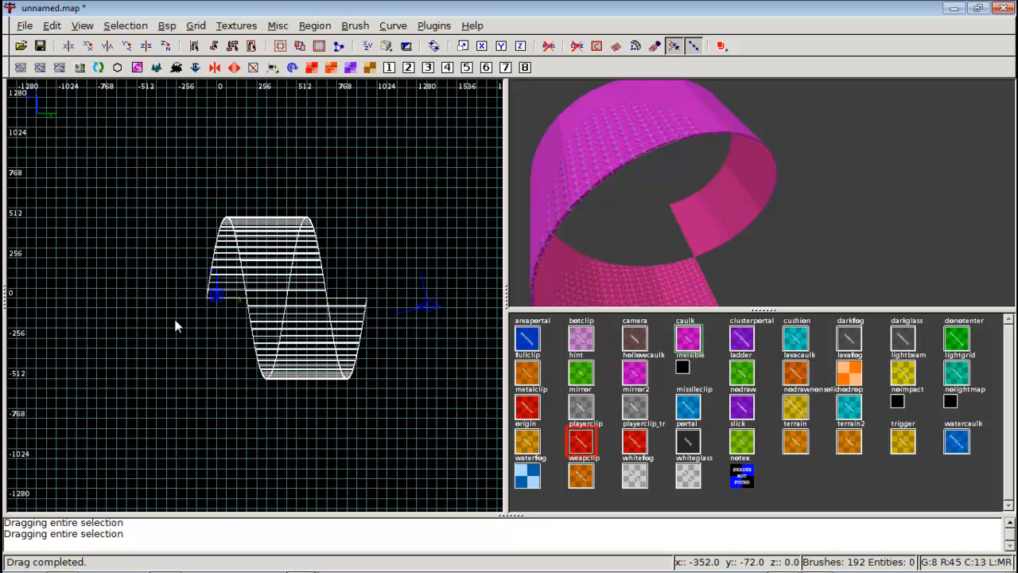
pyautogui.moveTo(301, 561)
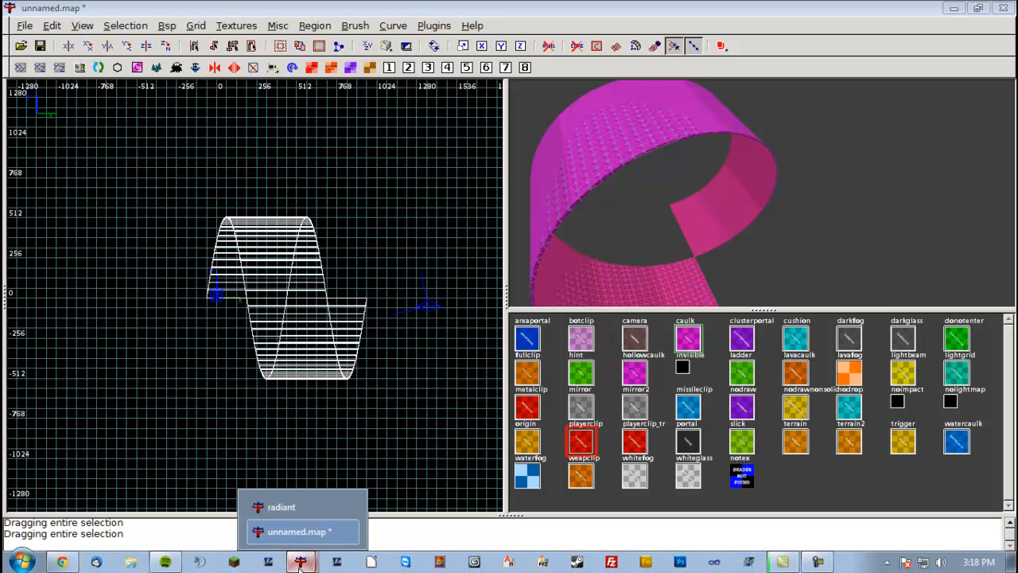
pyautogui.click(94, 563)
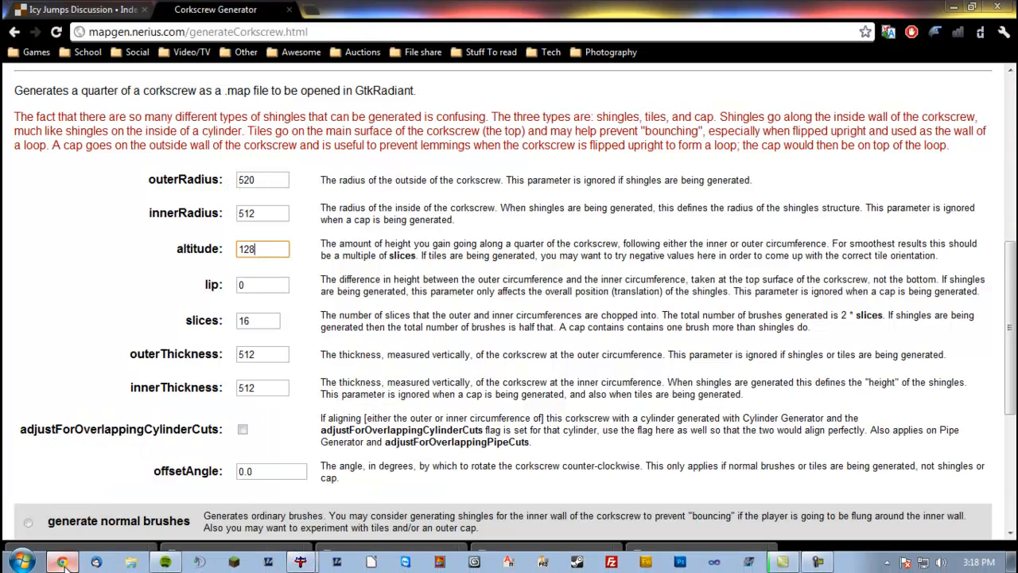
pyautogui.click(263, 352)
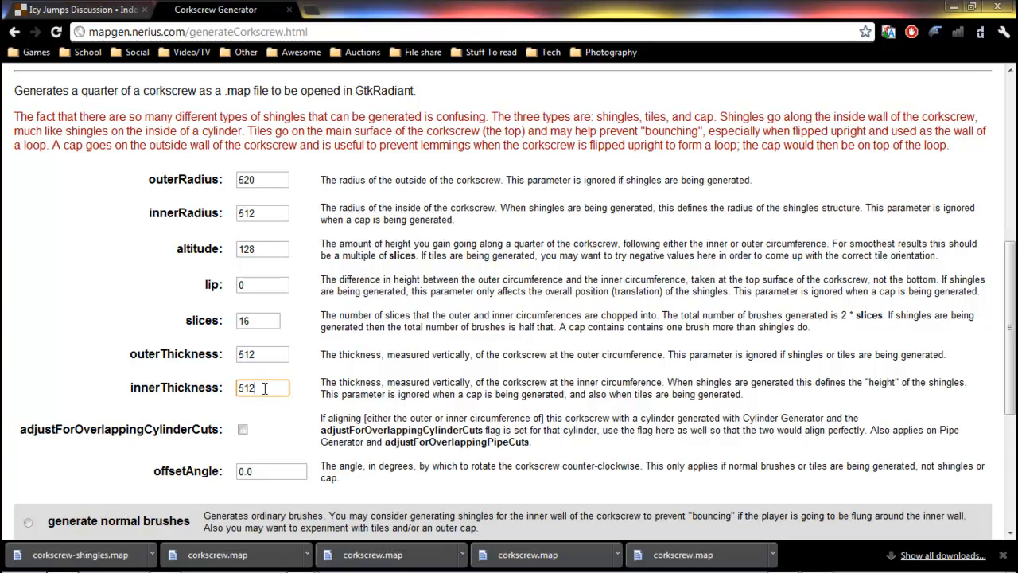
pyautogui.click(268, 386)
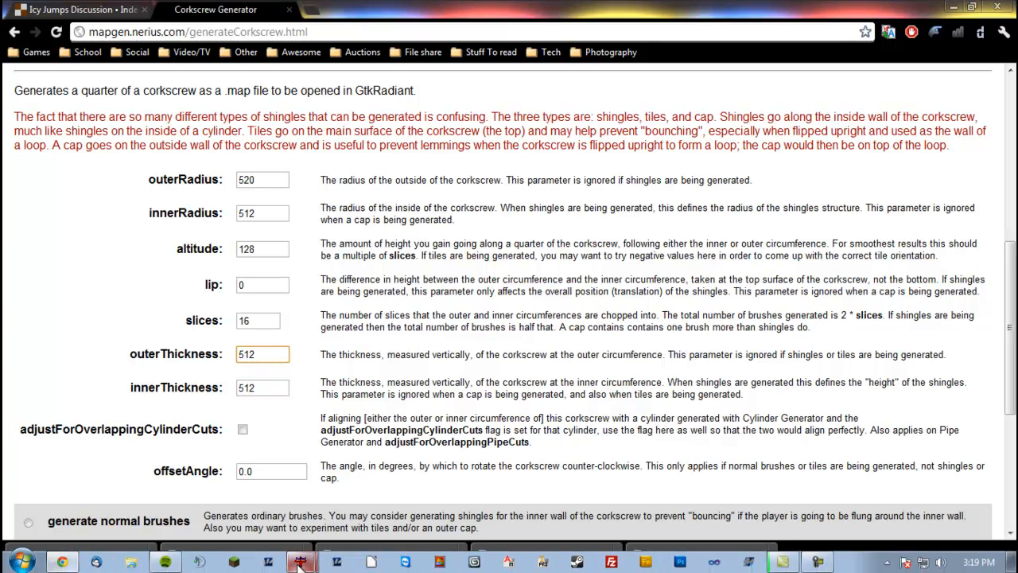
pyautogui.click(302, 521)
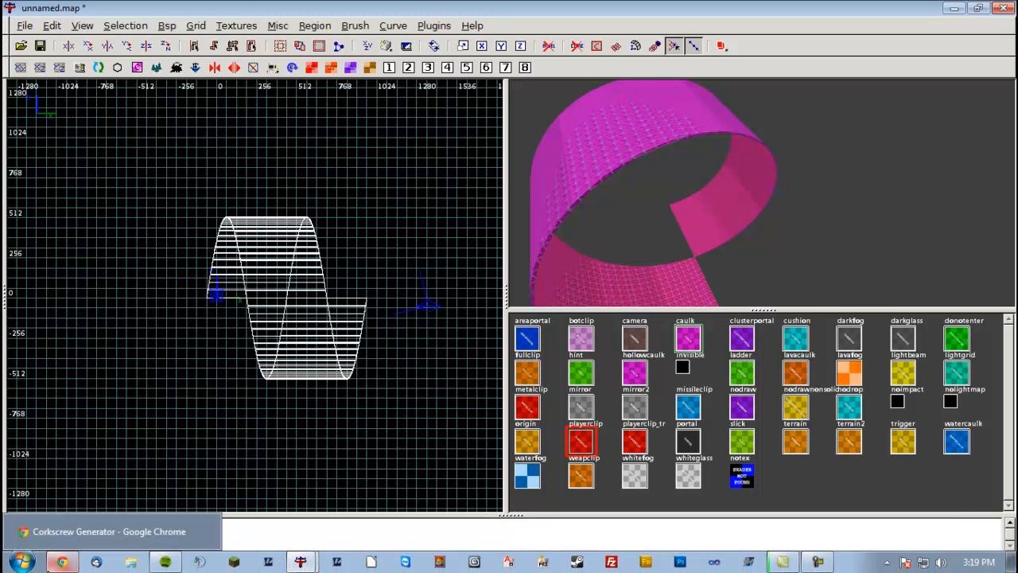
pyautogui.click(62, 563)
# Set the generator's outerThickness and innerThickness to 128 and its altitude to -256.
pyautogui.doubleClick(270, 353)
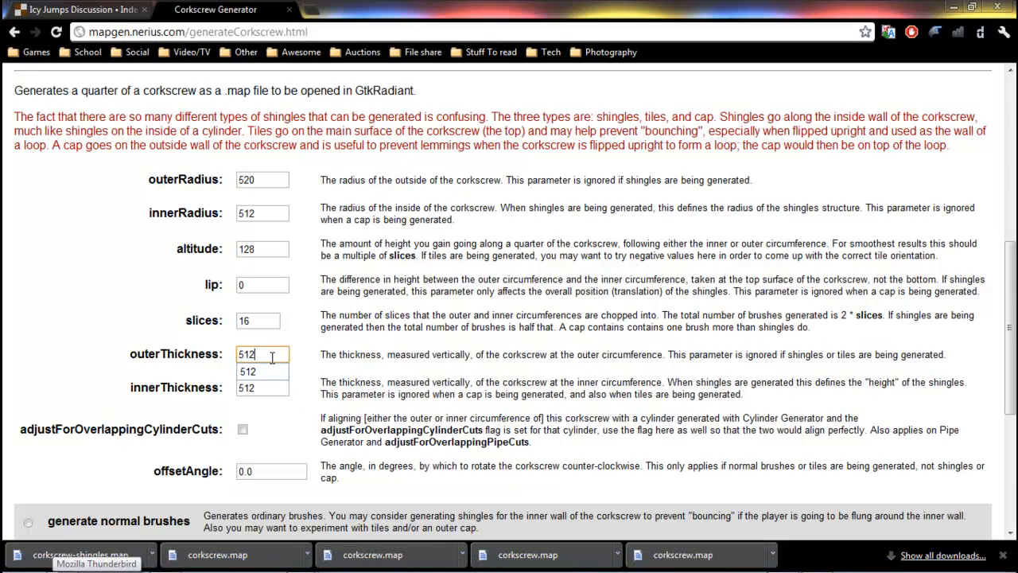
pyautogui.rightClick(204, 354)
pyautogui.click(334, 325)
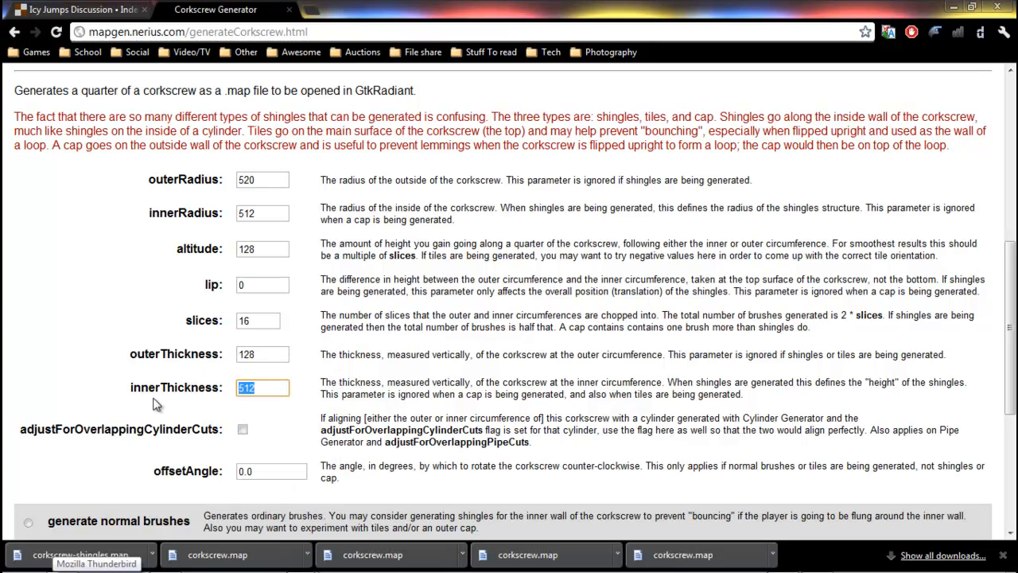
pyautogui.write('128')
pyautogui.click(325, 331)
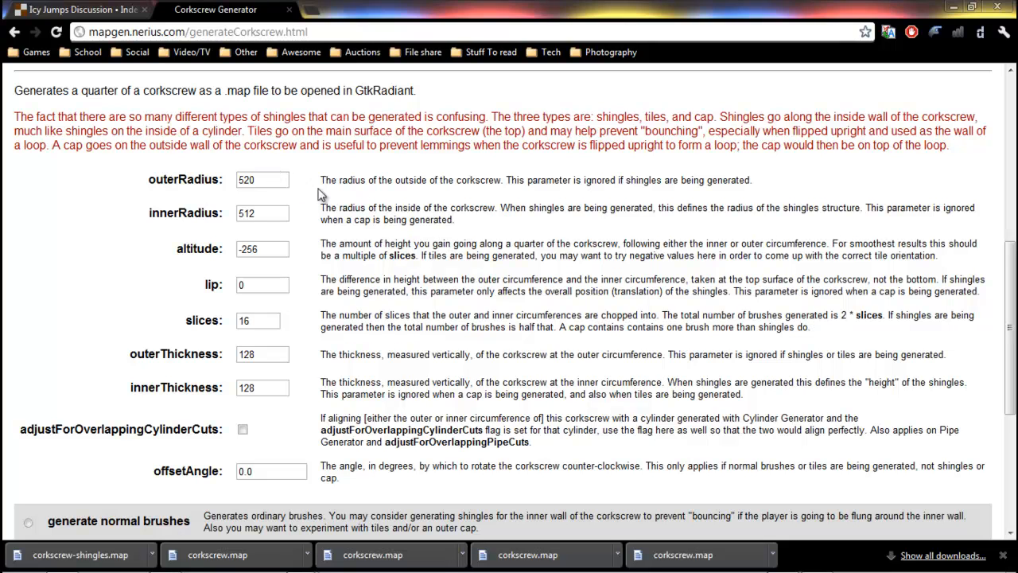
# Generate normal corkscrew brushes and save the file over corkscrew.map in the Surface gen folder.
pyautogui.scroll(-4, 338, 194)
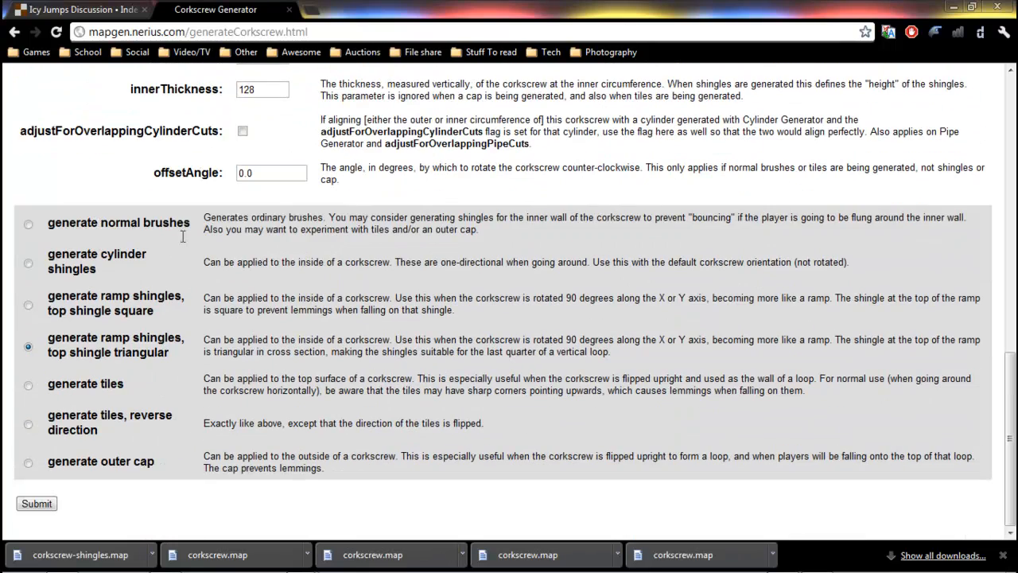
pyautogui.click(37, 503)
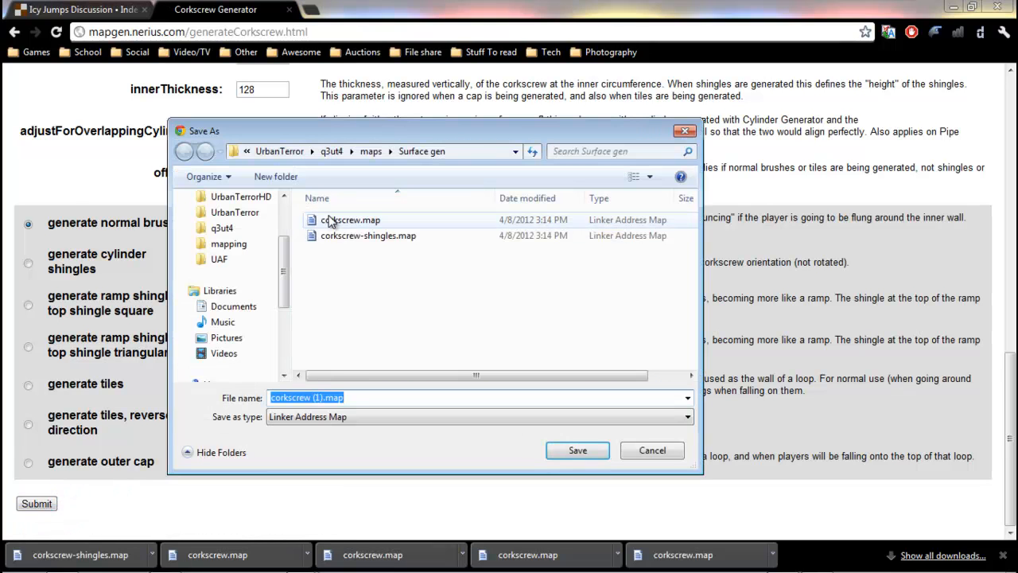
pyautogui.doubleClick(312, 219)
pyautogui.click(548, 299)
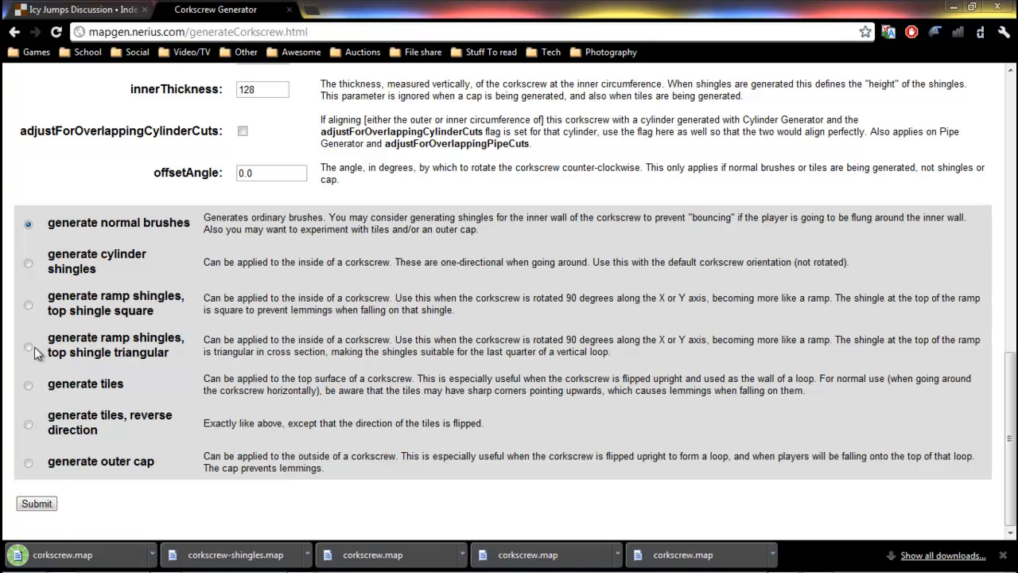
# Generate ramp shingles with a triangular top shingle and save them over corkscrew-shingles.map.
pyautogui.click(44, 506)
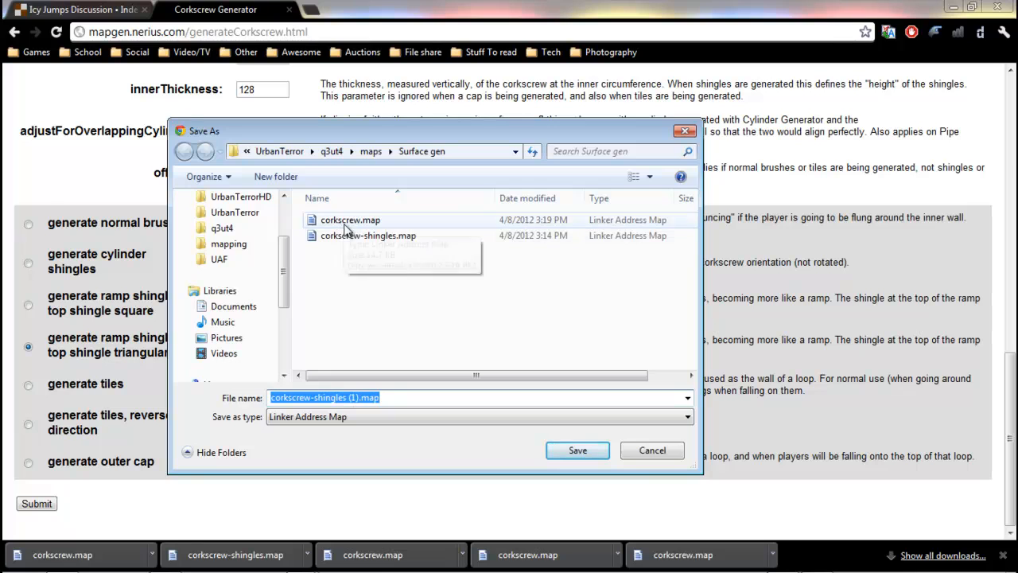
pyautogui.click(350, 236)
pyautogui.click(573, 451)
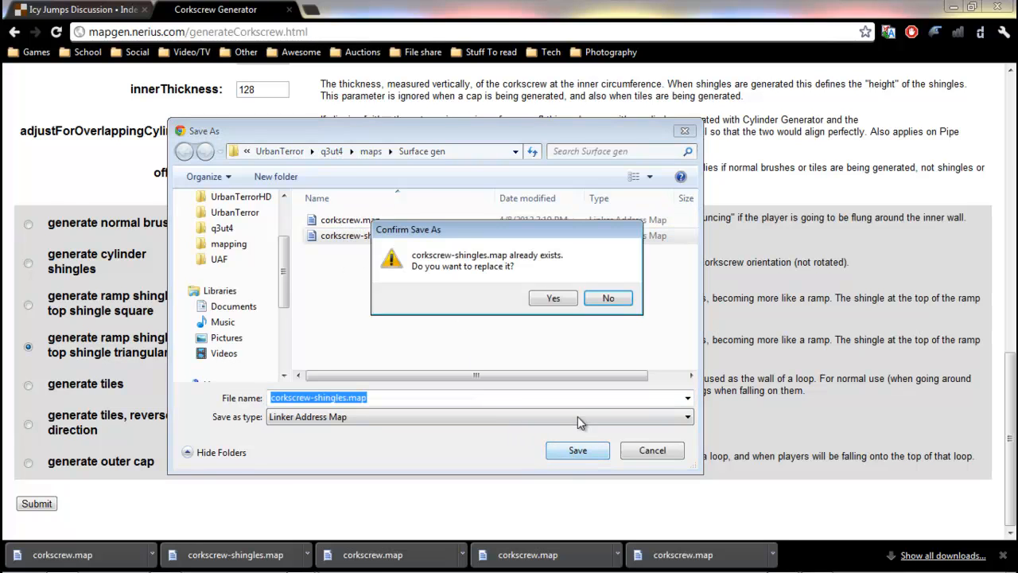
pyautogui.click(553, 299)
# Return to the map and select one shingle brush of the existing assembly in the 3D view.
pyautogui.moveTo(488, 553)
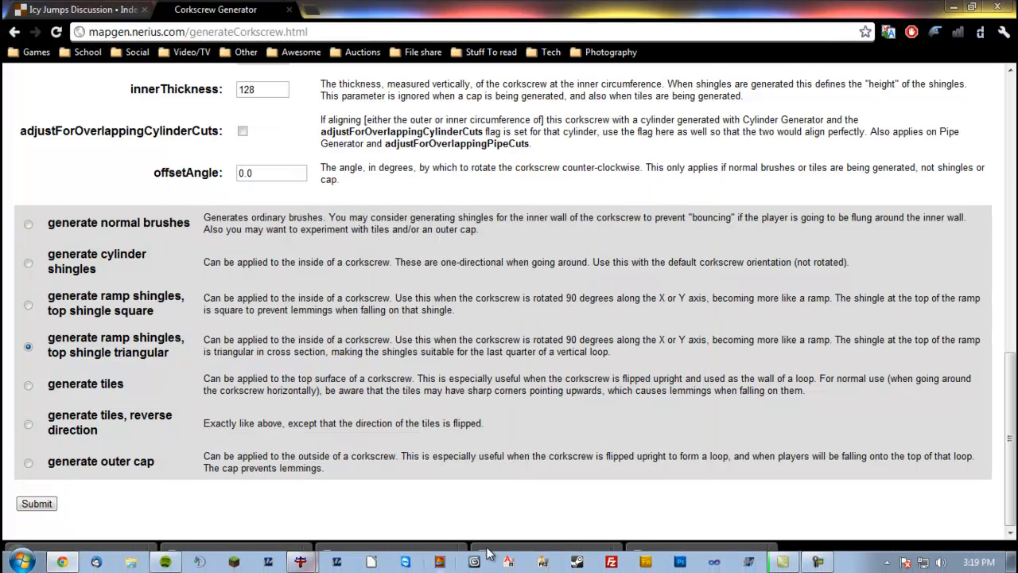
pyautogui.click(295, 567)
pyautogui.click(311, 535)
pyautogui.moveTo(288, 319); pyautogui.dragTo(102, 332, button='right')
pyautogui.moveTo(217, 184); pyautogui.dragTo(424, 183, button='right')
pyautogui.rightClick(684, 185)
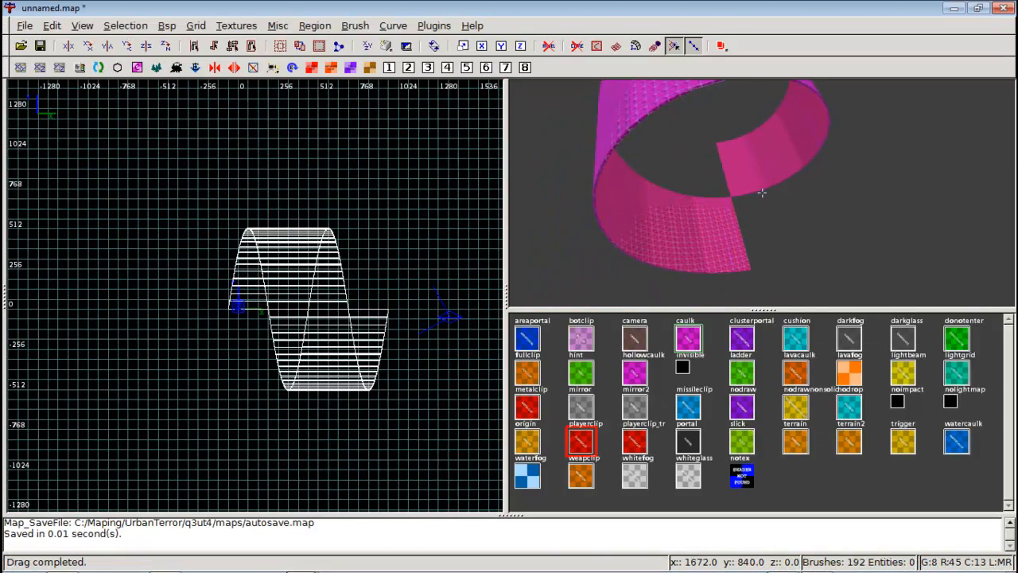
pyautogui.scroll(3, 750, 229)
pyautogui.rightClick(749, 229)
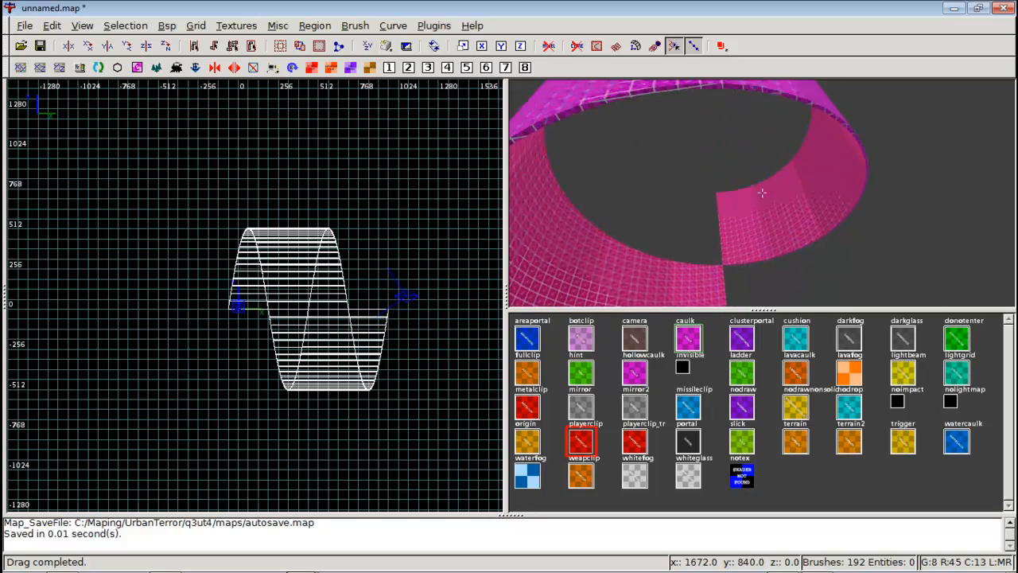
pyautogui.rightClick(761, 192)
pyautogui.keyDown('shift'); pyautogui.click(740, 239); pyautogui.keyUp('shift')
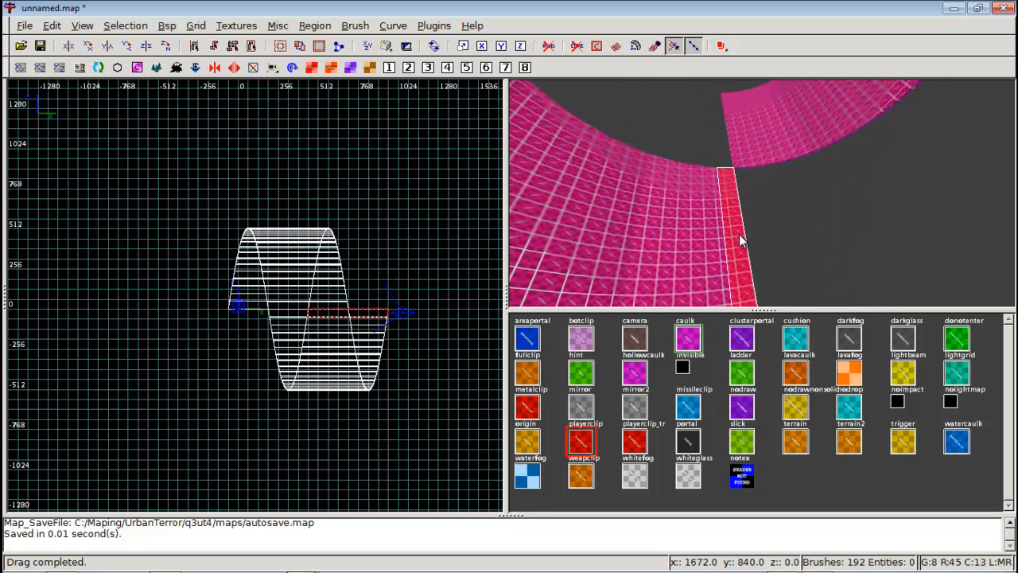
# Invert the selection, move the selected corkscrew assembly aside to the right, then deselect everything.
pyautogui.hotkey('ctrl', 'i')
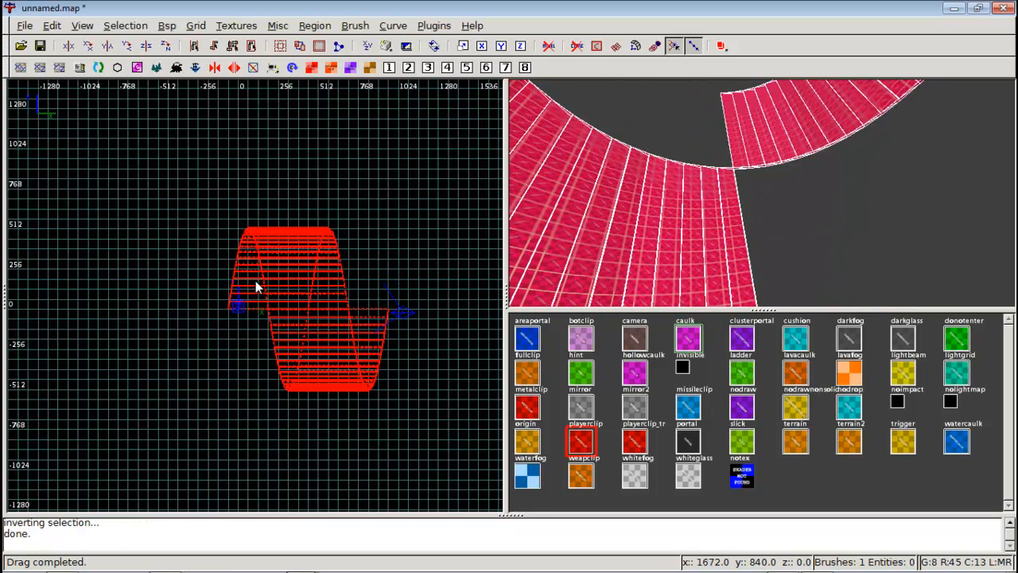
pyautogui.scroll(-3, 255, 277)
pyautogui.moveTo(332, 298); pyautogui.dragTo(198, 238, button='right')
pyautogui.scroll(4, 171, 267)
pyautogui.moveTo(198, 238); pyautogui.dragTo(434, 239)
pyautogui.scroll(-3, 428, 236)
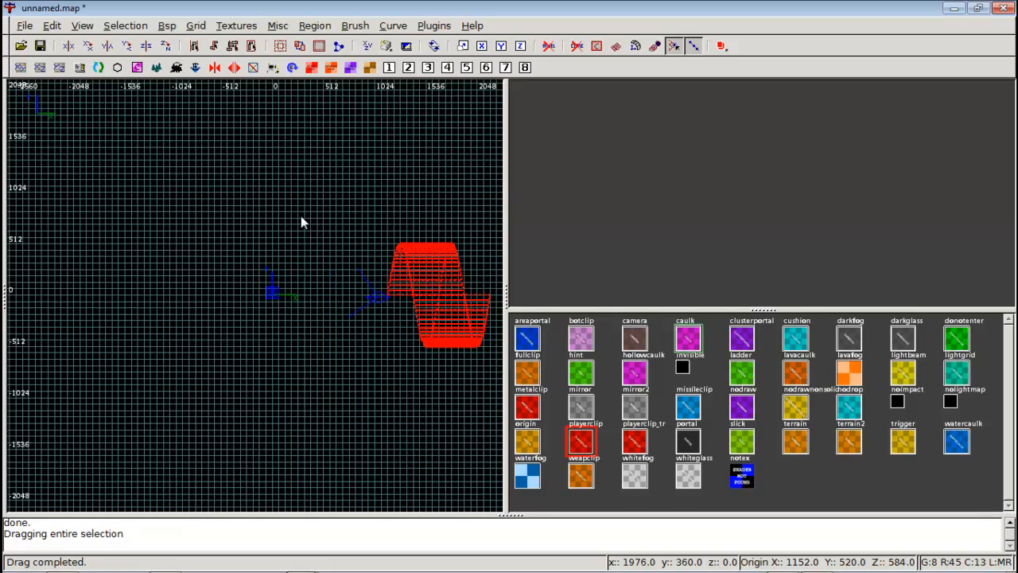
pyautogui.press('Escape')
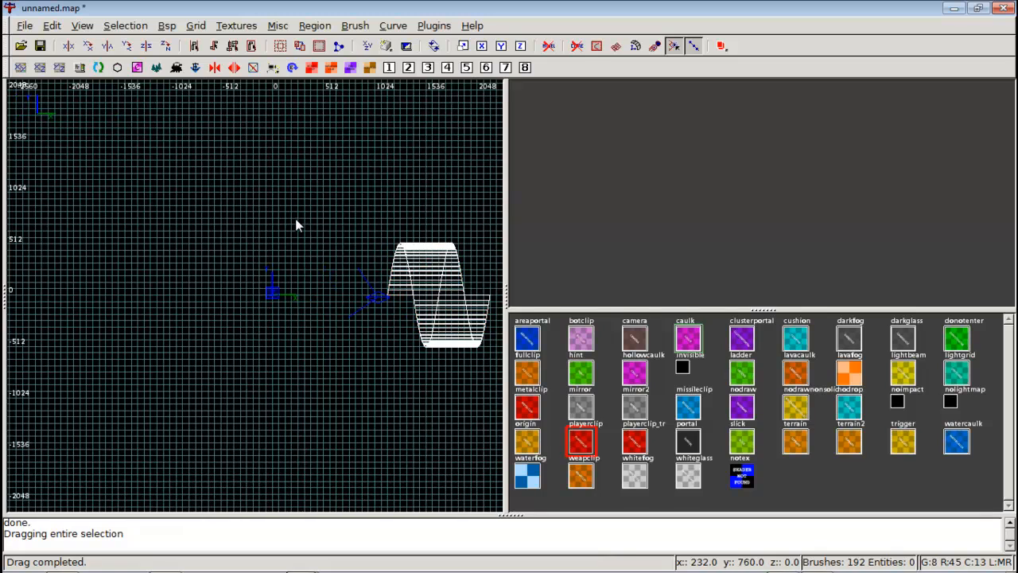
# Import corkscrew.map from the Surface gen folder into the map.
pyautogui.click(24, 26)
pyautogui.click(46, 103)
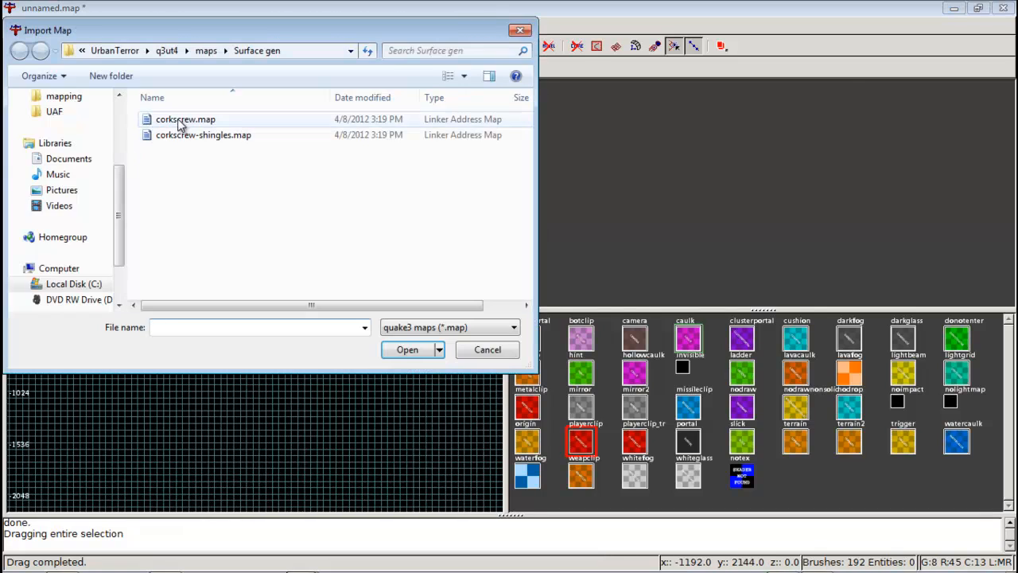
pyautogui.doubleClick(179, 121)
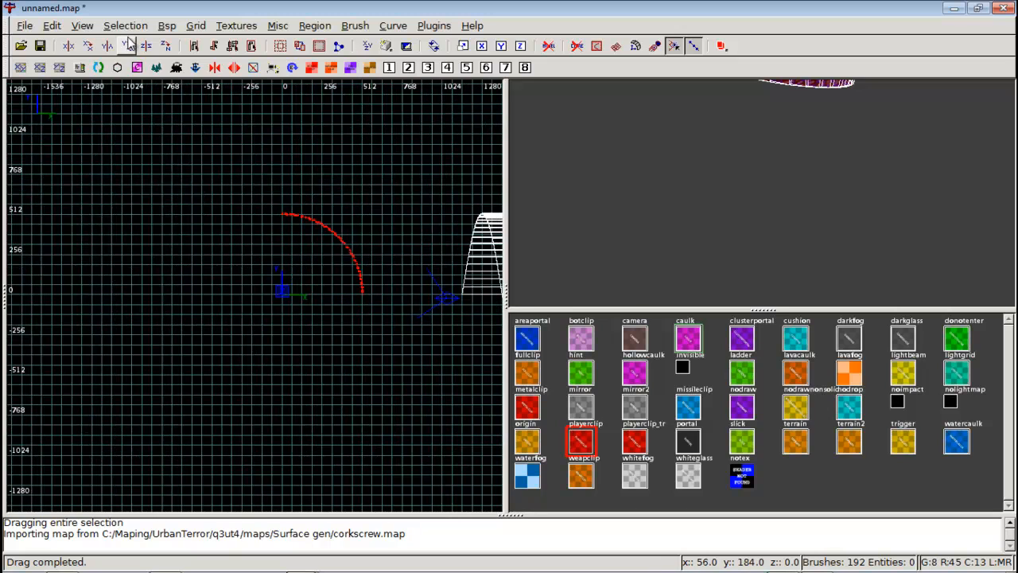
# Rotate the imported corkscrew about the Y axis and apply the caulk texture to it.
pyautogui.click(127, 46)
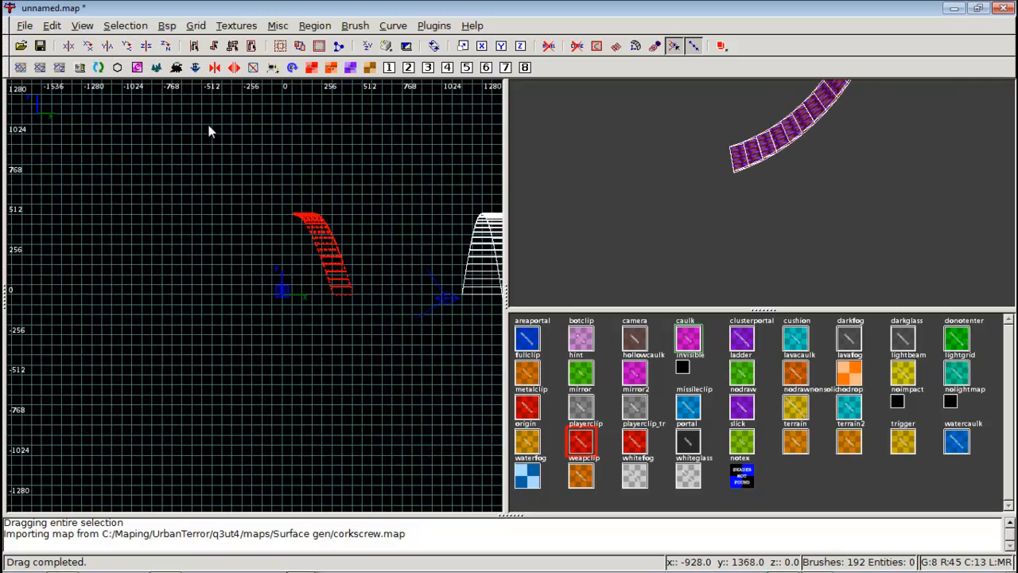
pyautogui.rightClick(639, 197)
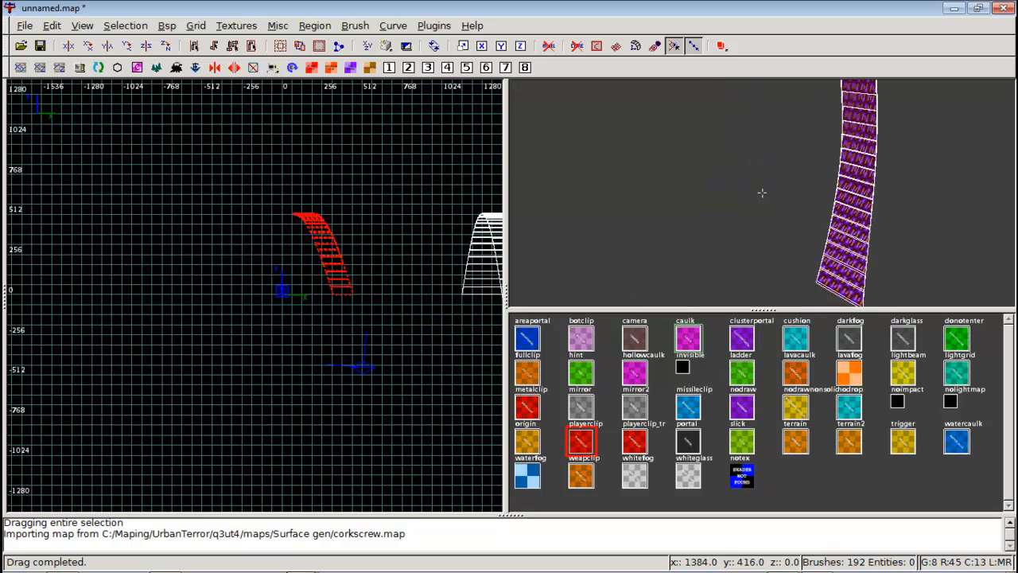
pyautogui.rightClick(761, 193)
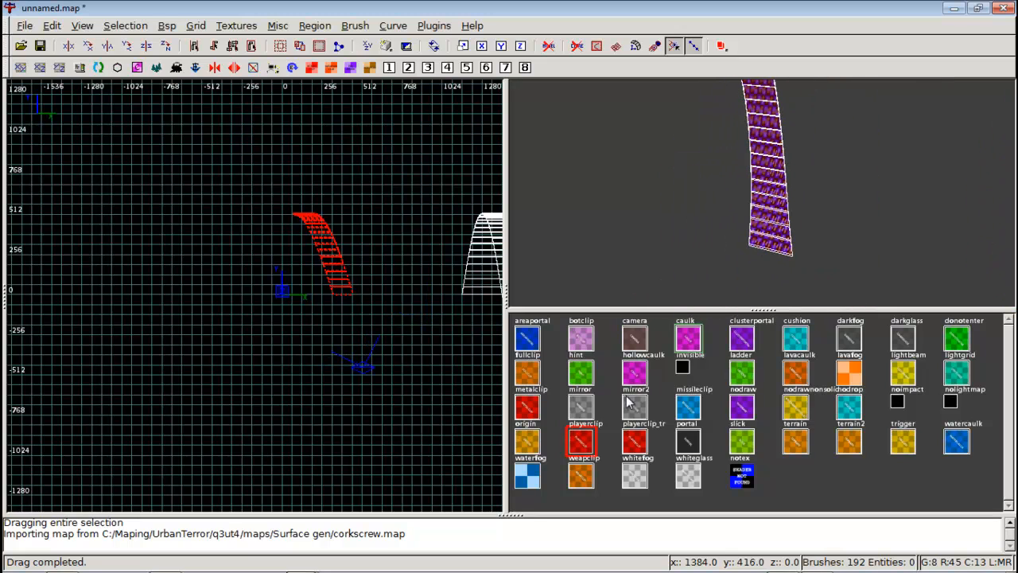
pyautogui.click(695, 347)
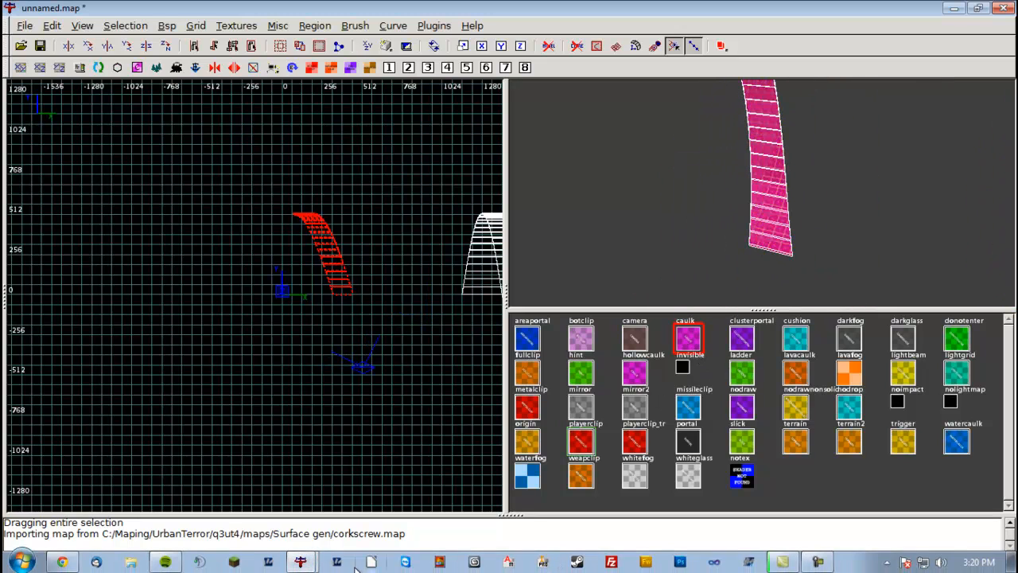
# Switch to the generator page to re-check the corkscrew parameters, then return to the map.
pyautogui.moveTo(301, 561)
pyautogui.click(61, 561)
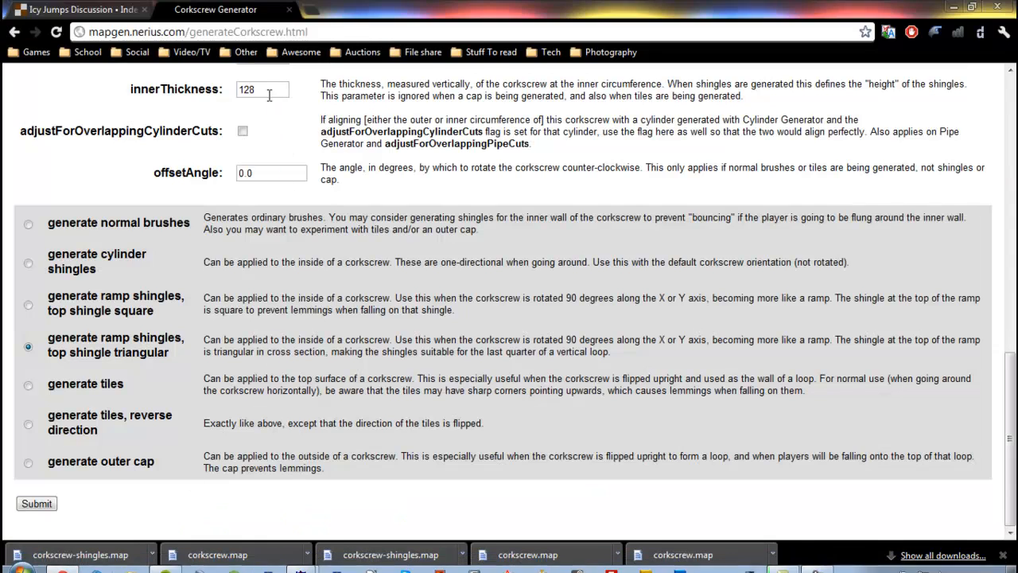
pyautogui.scroll(3, 257, 135)
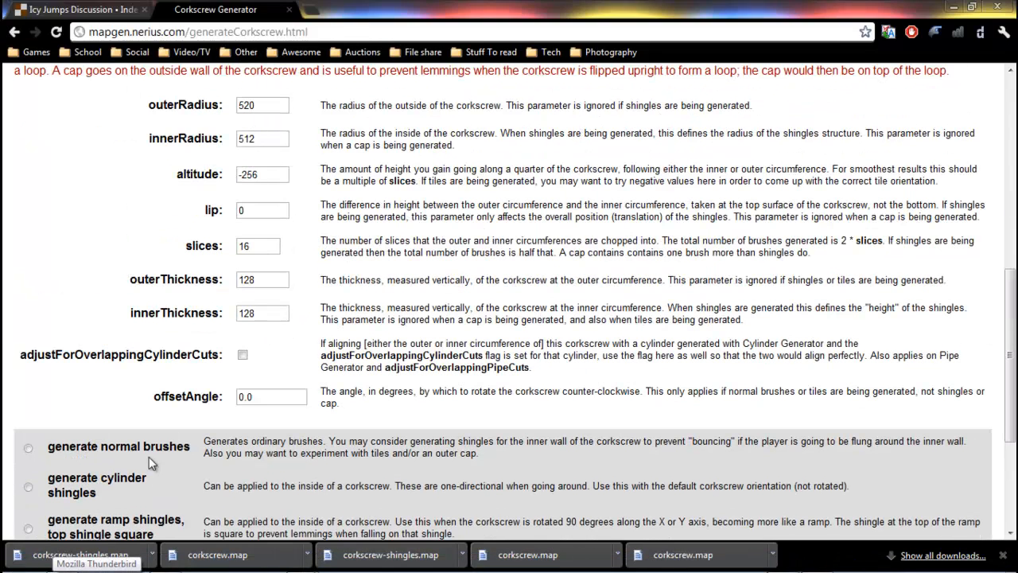
pyautogui.moveTo(251, 566)
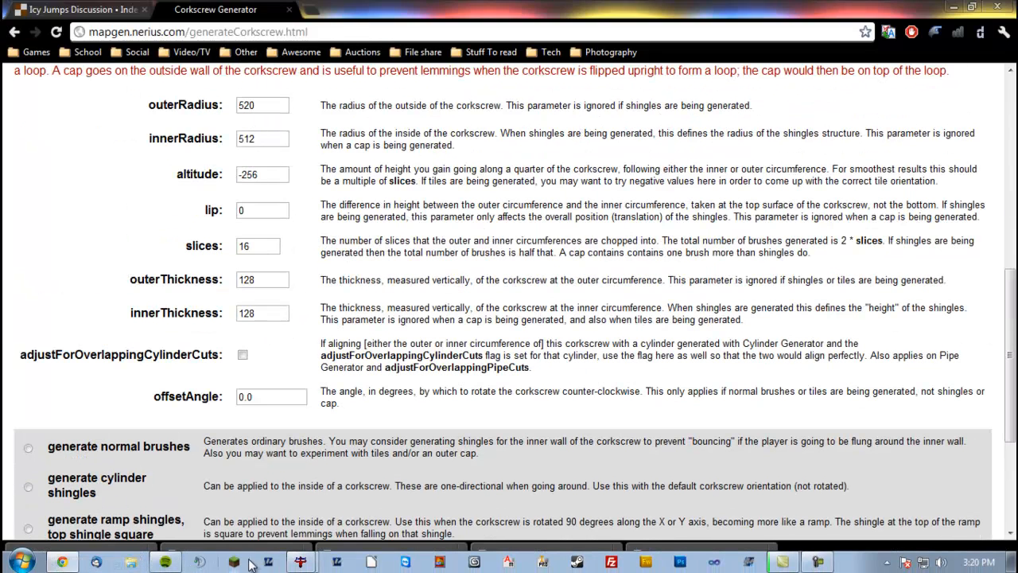
pyautogui.click(298, 566)
# Undo the texture change and the Y rotation on the imported corkscrew.
pyautogui.rightClick(700, 255)
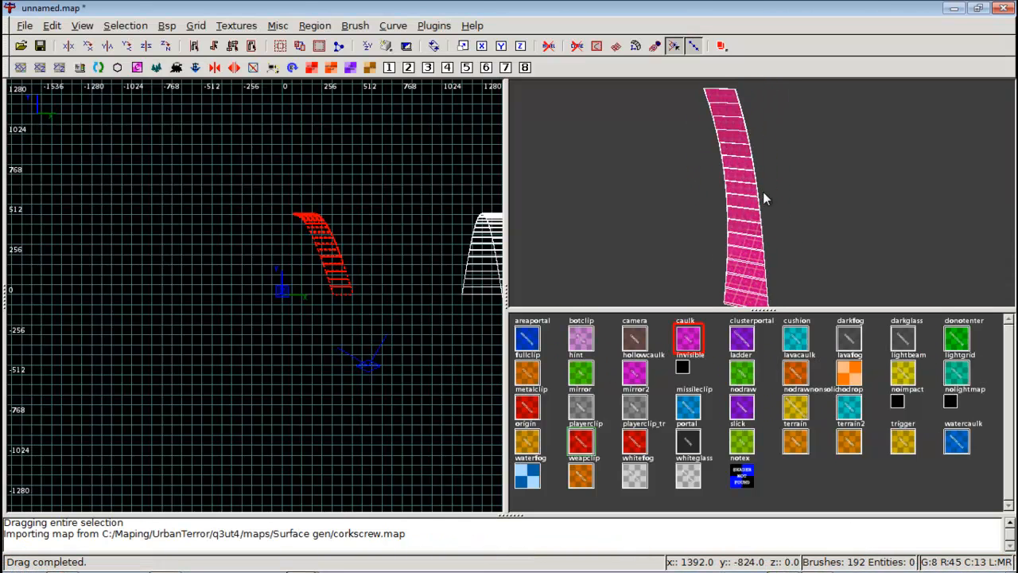
pyautogui.hotkey('ctrl', 'z')
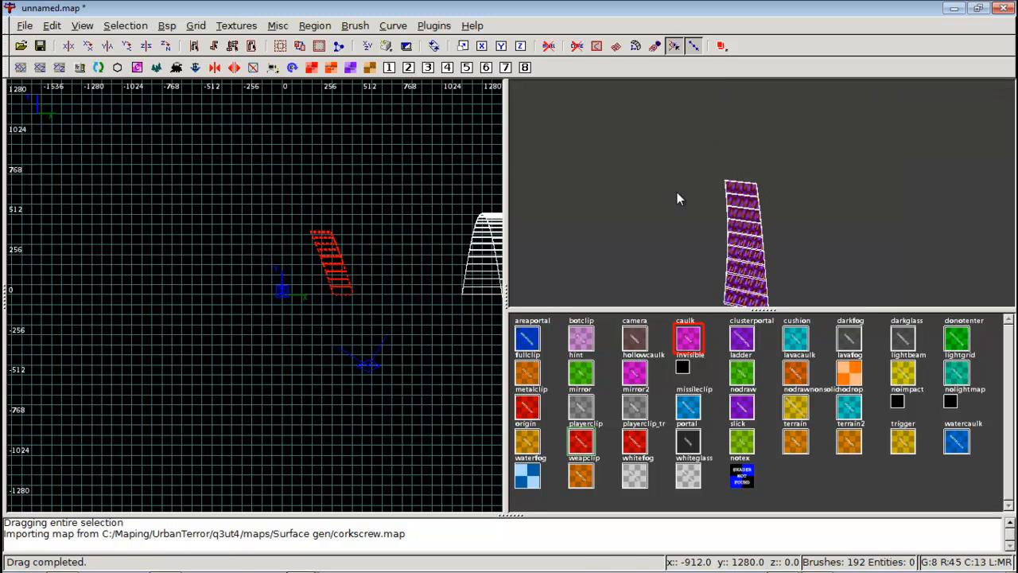
pyautogui.hotkey('ctrl', 'z')
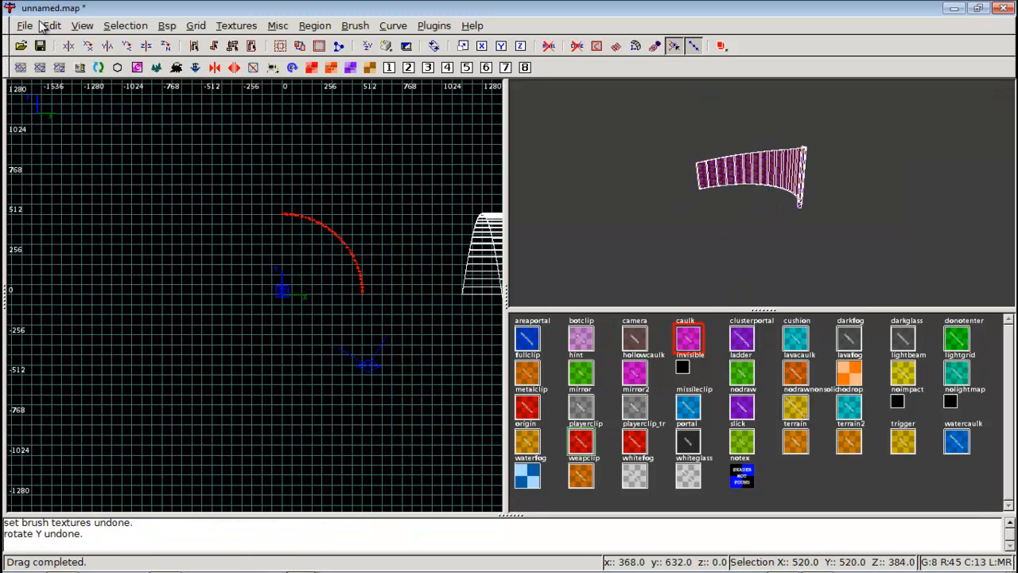
# Import corkscrew-shingles.map from the Surface gen folder into the map.
pyautogui.click(25, 25)
pyautogui.click(56, 107)
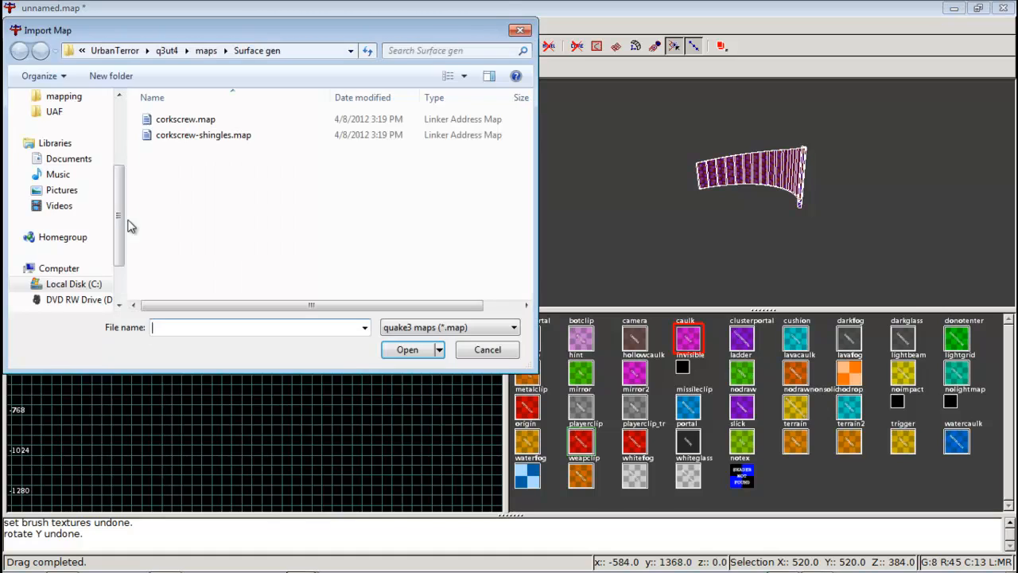
pyautogui.click(214, 139)
pyautogui.click(418, 355)
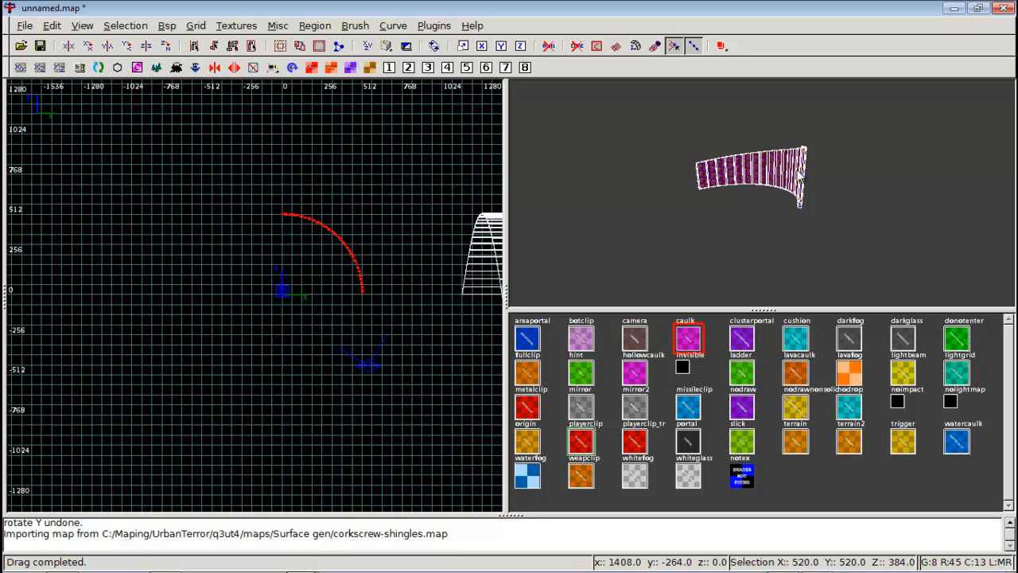
# Select the imported shingle brushes in the 3D view and apply the weapclip texture to them.
pyautogui.press('Escape')
pyautogui.keyDown('shift'); pyautogui.click(699, 179); pyautogui.keyUp('shift')
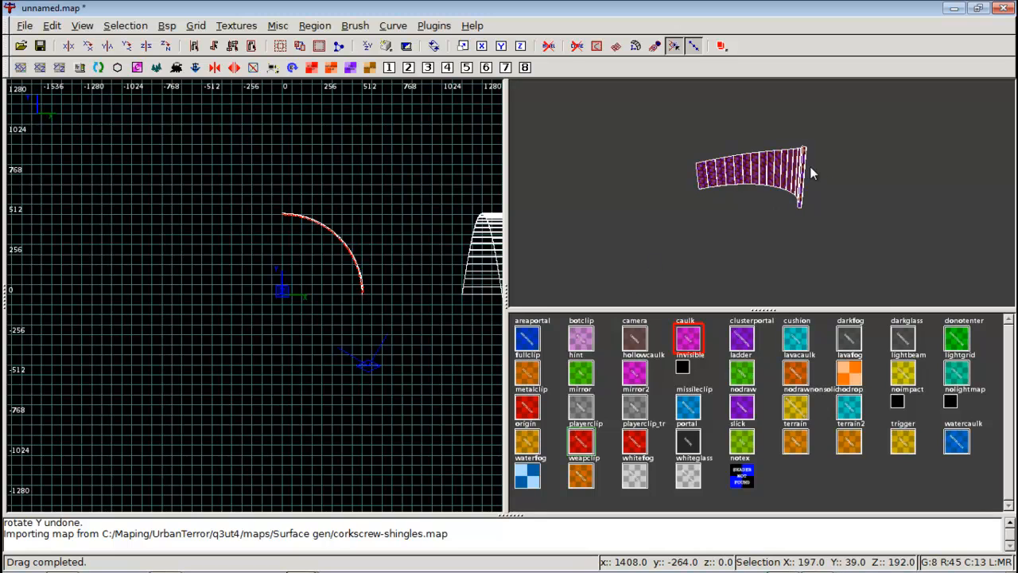
pyautogui.press('Escape')
pyautogui.rightClick(818, 171)
pyautogui.press('Left')
pyautogui.rightClick(762, 192)
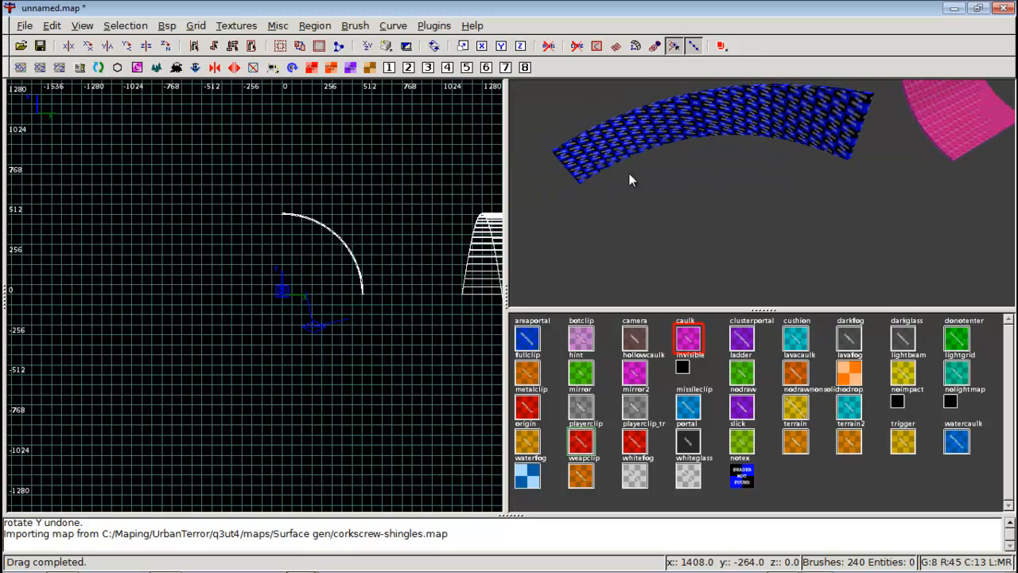
pyautogui.moveTo(659, 145)
pyautogui.keyDown('shift'); pyautogui.mouseDown()
pyautogui.moveTo(574, 175)
pyautogui.moveTo(743, 106)
pyautogui.moveTo(847, 107)
pyautogui.moveTo(858, 120)
pyautogui.mouseUp(); pyautogui.keyUp('shift')
pyautogui.click(581, 440)
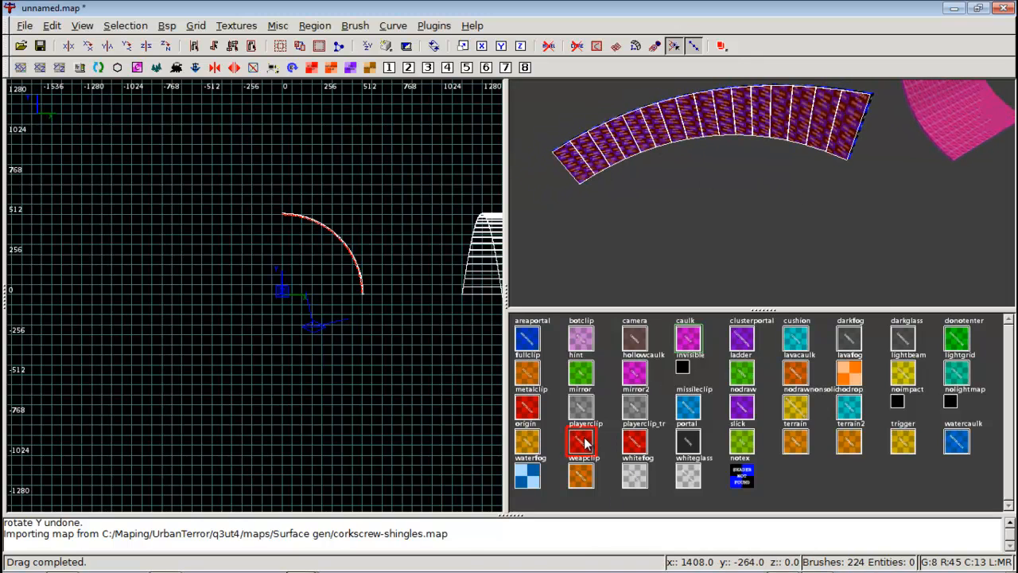
pyautogui.press('Escape')
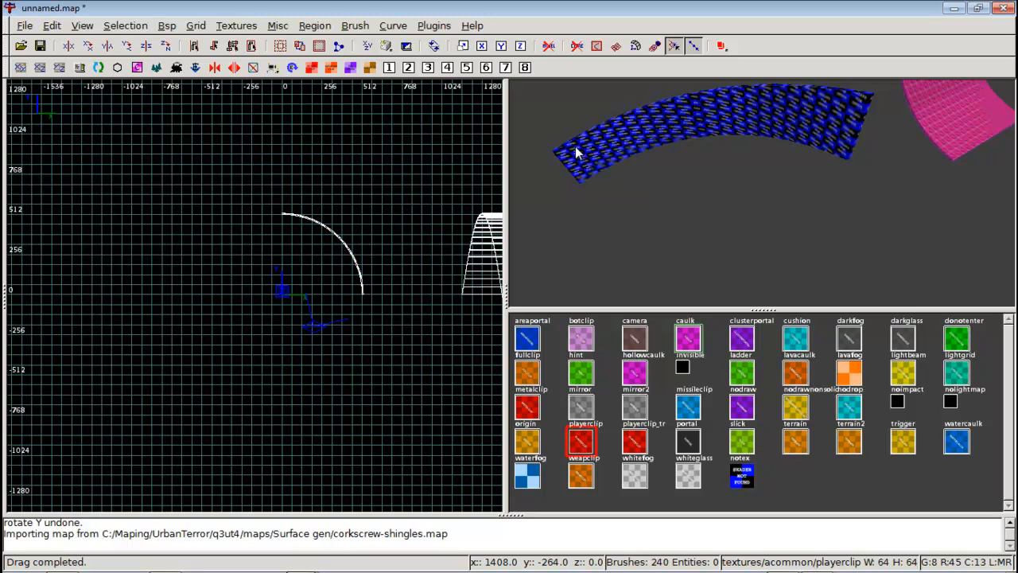
# Select the full set of shingle brushes and apply the caulk texture to them.
pyautogui.keyDown('shift'); pyautogui.moveTo(600, 147); pyautogui.dragTo(861, 121); pyautogui.keyUp('shift')
pyautogui.rightClick(861, 121)
pyautogui.press('Up')
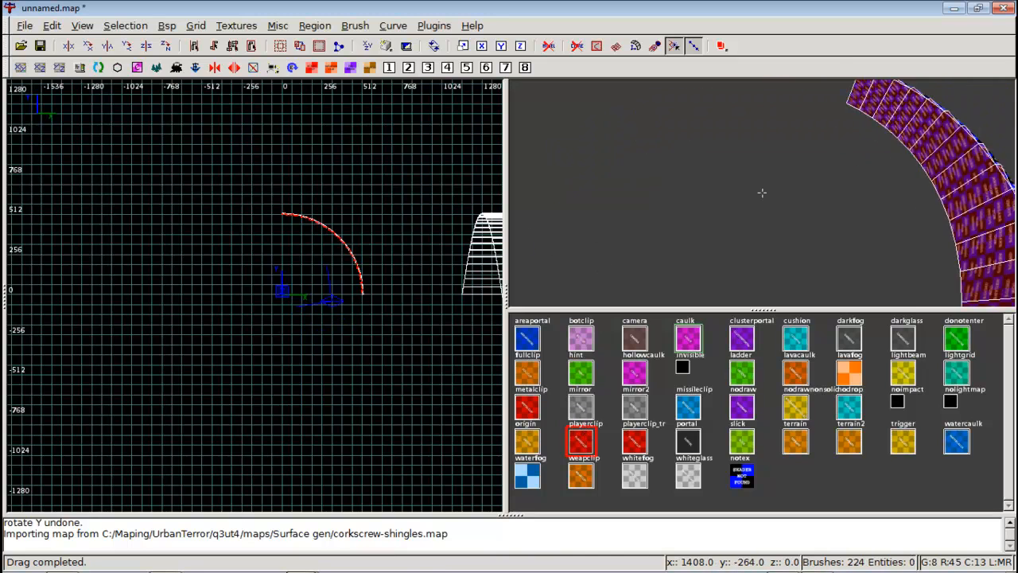
pyautogui.rightClick(761, 192)
pyautogui.moveTo(561, 127)
pyautogui.keyDown('shift'); pyautogui.mouseDown()
pyautogui.moveTo(852, 167)
pyautogui.moveTo(910, 125)
pyautogui.mouseUp(); pyautogui.keyUp('shift')
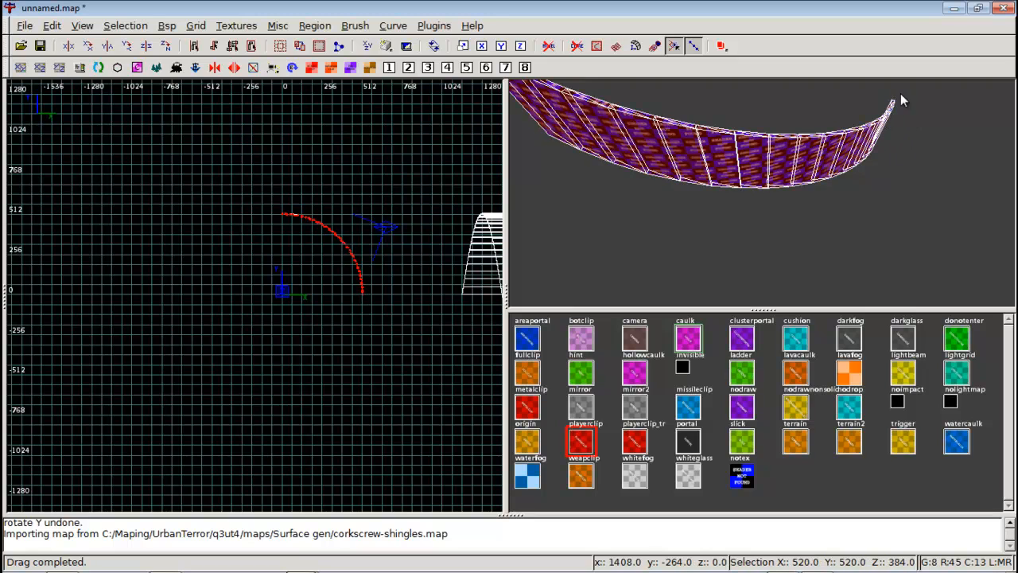
pyautogui.rightClick(900, 93)
pyautogui.press('Right')
pyautogui.press('Up')
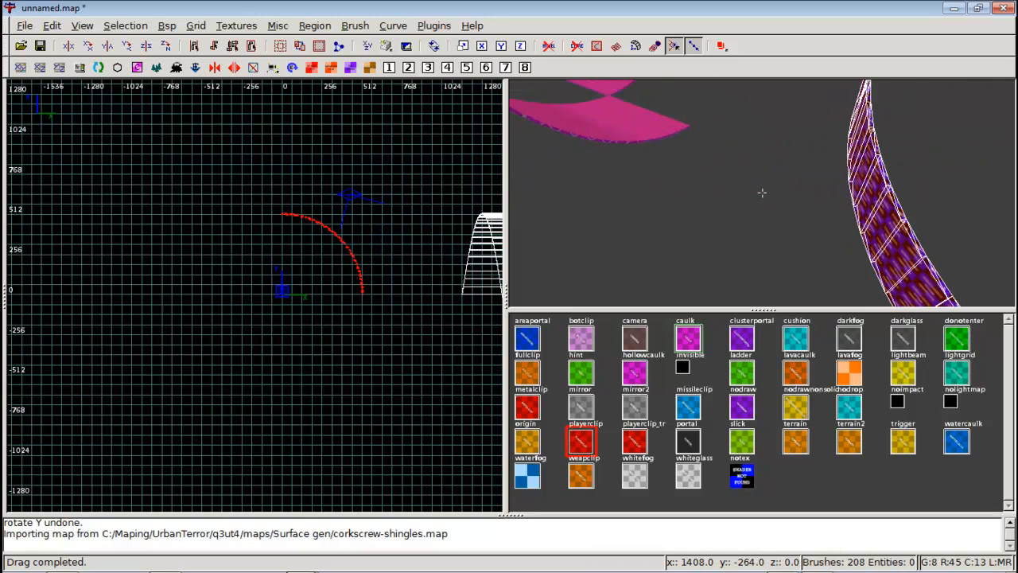
pyautogui.press('Right')
pyautogui.rightClick(761, 192)
pyautogui.click(688, 336)
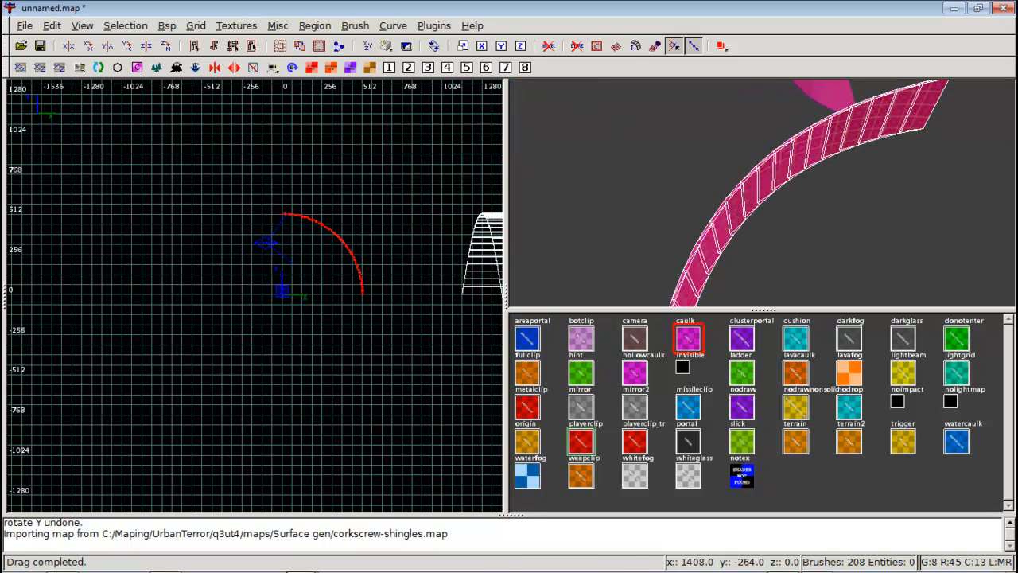
# Select all the shingle brushes and rotate them about the Y axis.
pyautogui.rightClick(762, 192)
pyautogui.press('Right')
pyautogui.press('Down')
pyautogui.rightClick(761, 192)
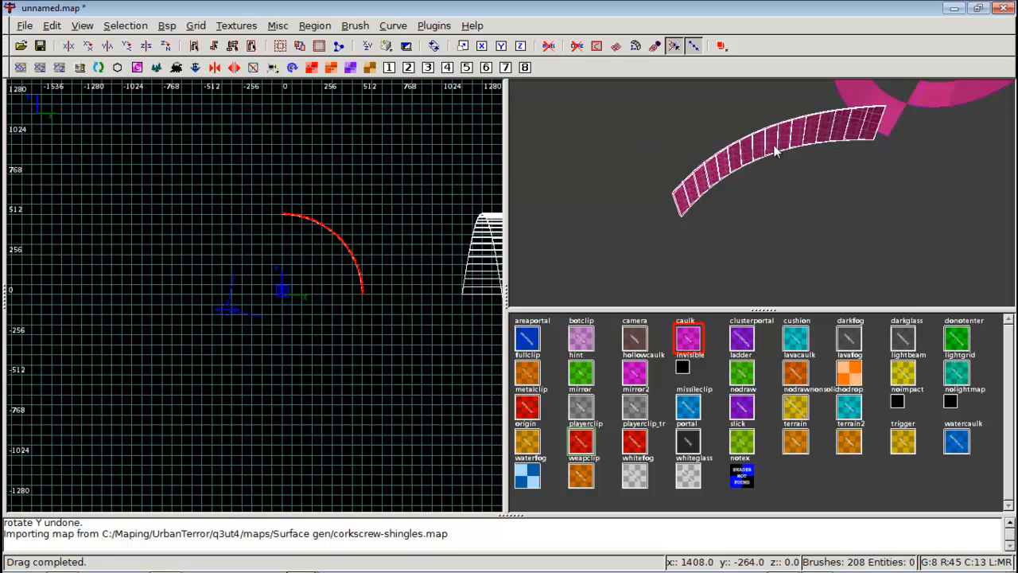
pyautogui.keyDown('shift'); pyautogui.click(704, 186); pyautogui.keyUp('shift')
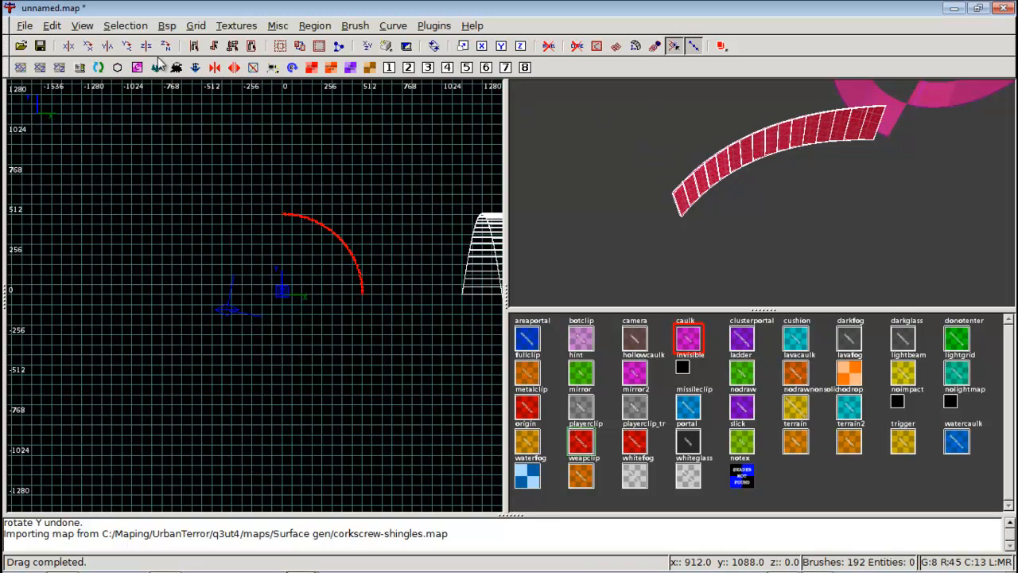
pyautogui.click(128, 46)
# Inspect the rotated shingles from several angles in the 3D view.
pyautogui.rightClick(774, 161)
pyautogui.press('Right')
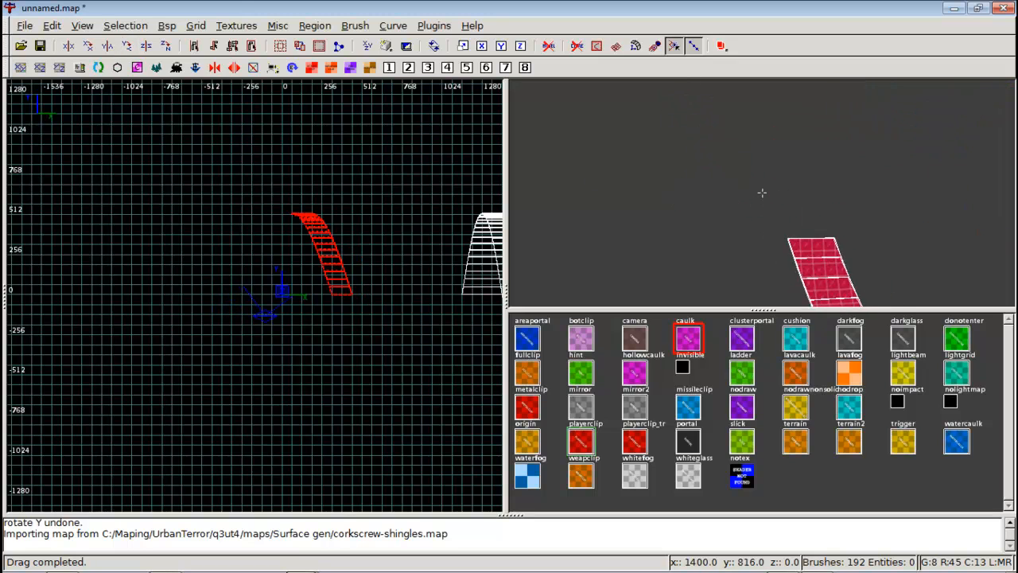
pyautogui.press('Right')
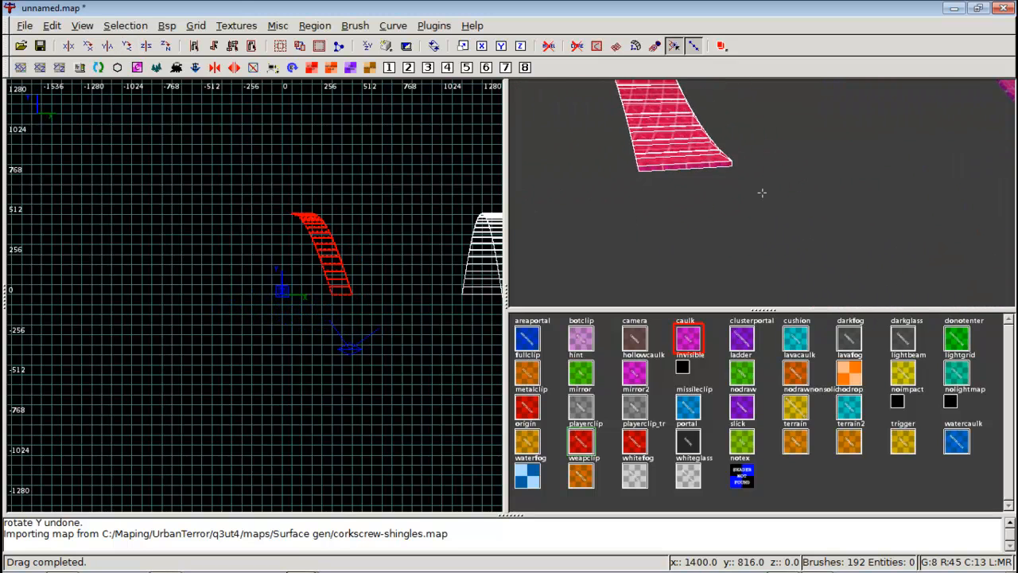
pyautogui.press('Right')
pyautogui.press('Left')
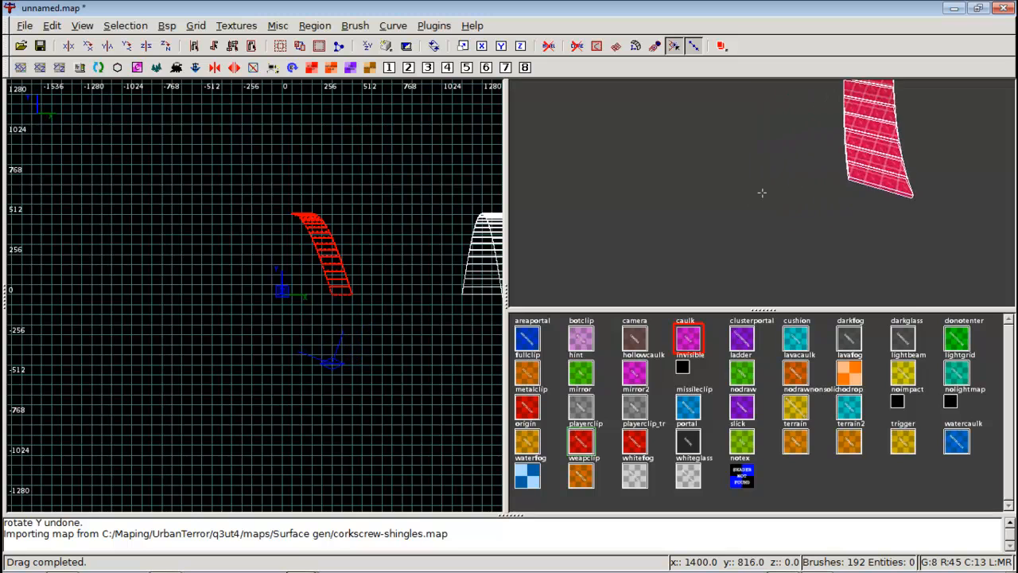
pyautogui.rightClick(762, 192)
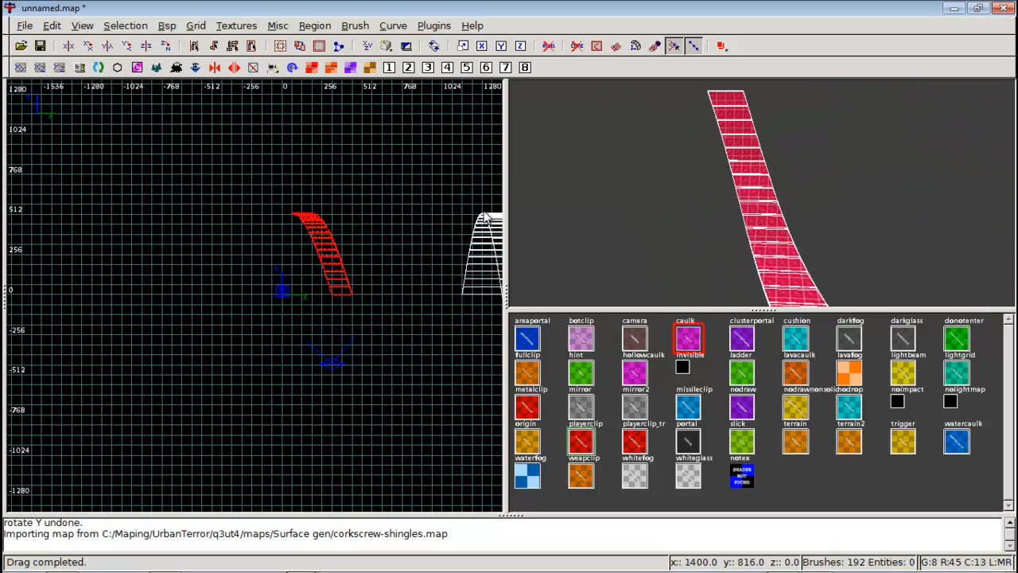
pyautogui.rightClick(762, 192)
pyautogui.press('Left')
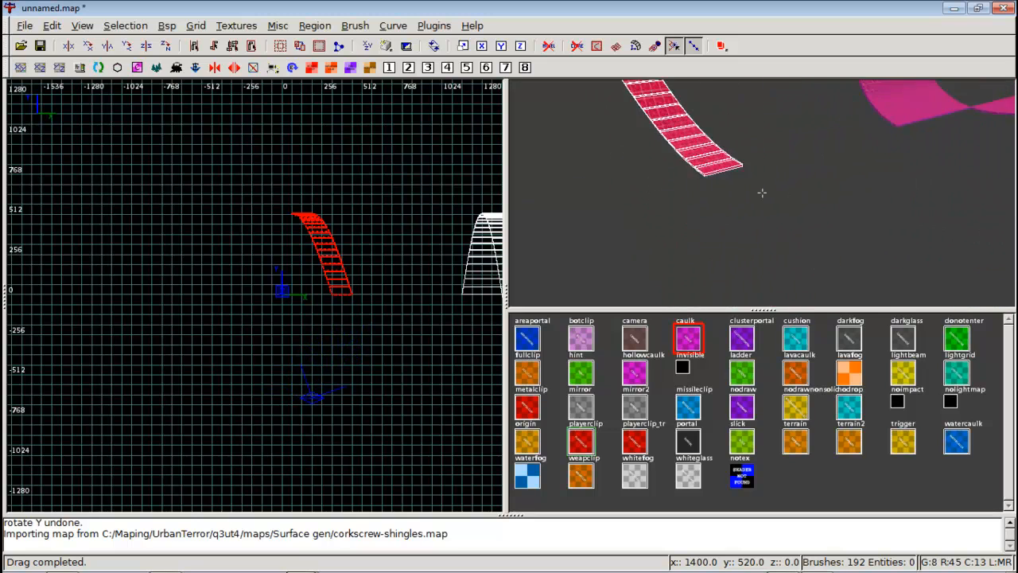
pyautogui.press('Right')
pyautogui.rightClick(761, 193)
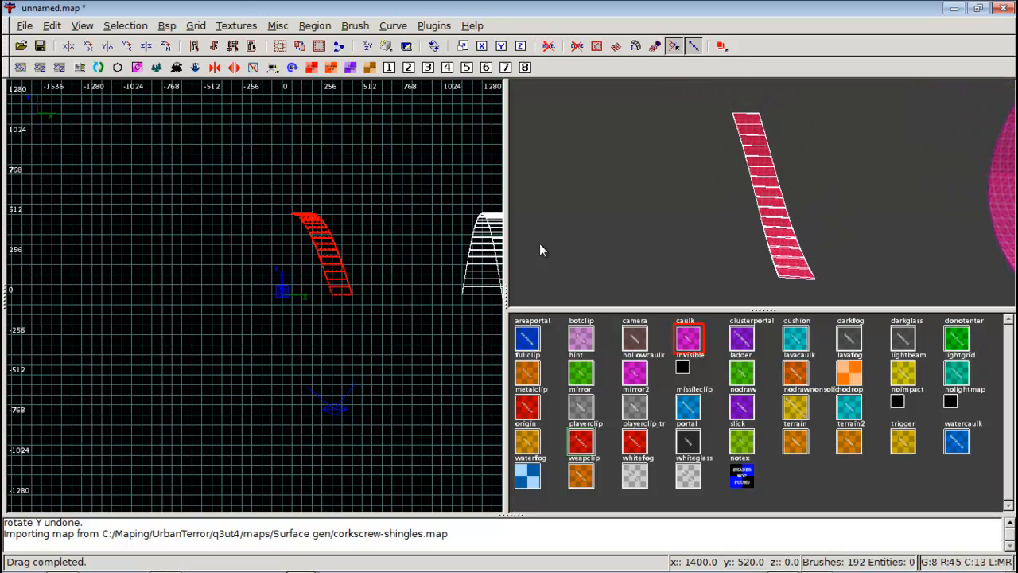
# Move the shingles so their lower end sits at the origin in the side views.
pyautogui.hotkey('ctrl', 'Tab')
pyautogui.moveTo(316, 268); pyautogui.dragTo(376, 245, button='right')
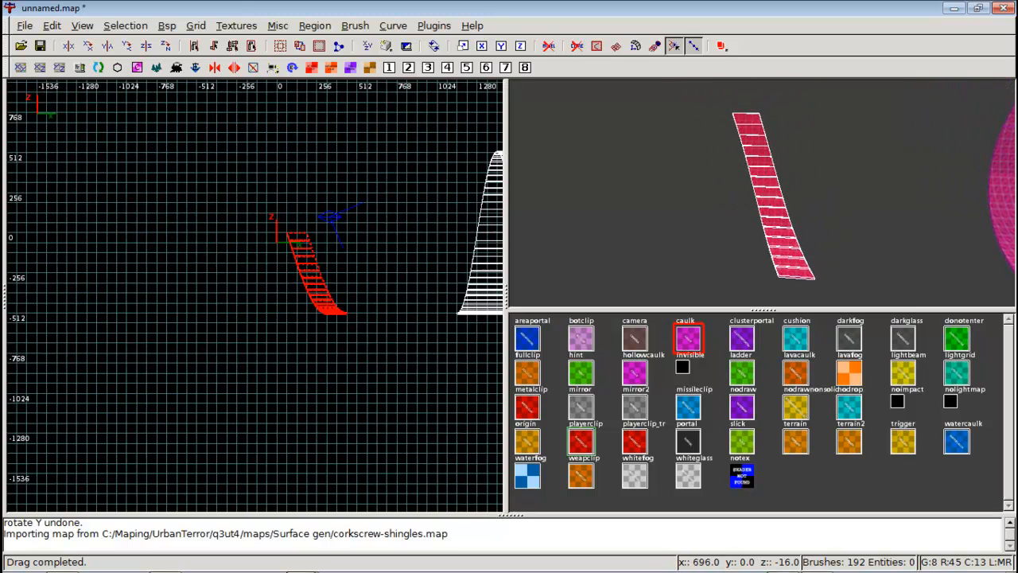
pyautogui.scroll(2, 298, 275)
pyautogui.moveTo(297, 273); pyautogui.dragTo(284, 315, button='right')
pyautogui.hotkey('ctrl', 'Tab')
pyautogui.moveTo(305, 277); pyautogui.dragTo(340, 282, button='right')
pyautogui.hotkey('ctrl', 'Tab')
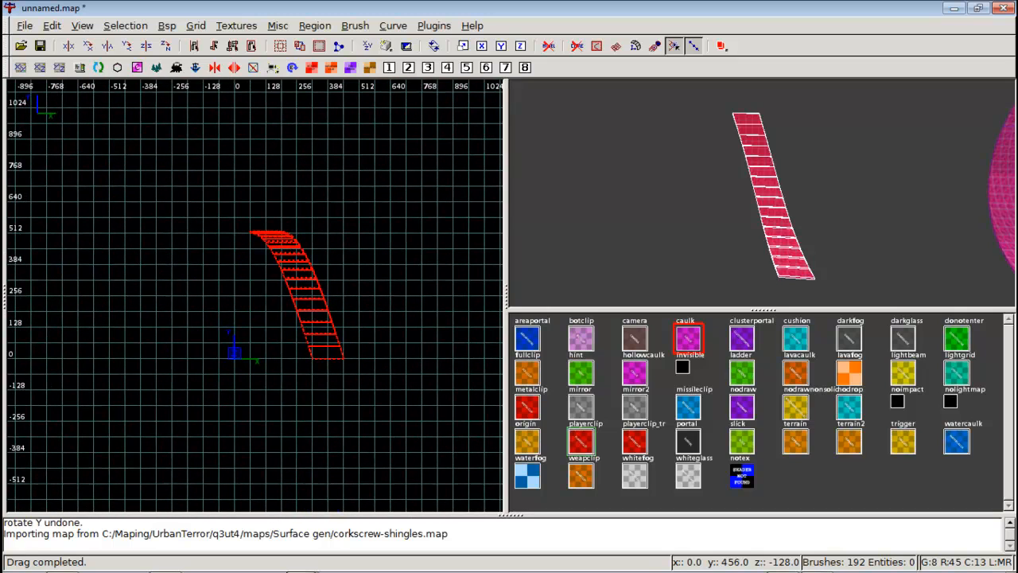
# Clone the shingles, rotate the copy about the X axis, and slide it so both strips form an arch.
pyautogui.press('space')
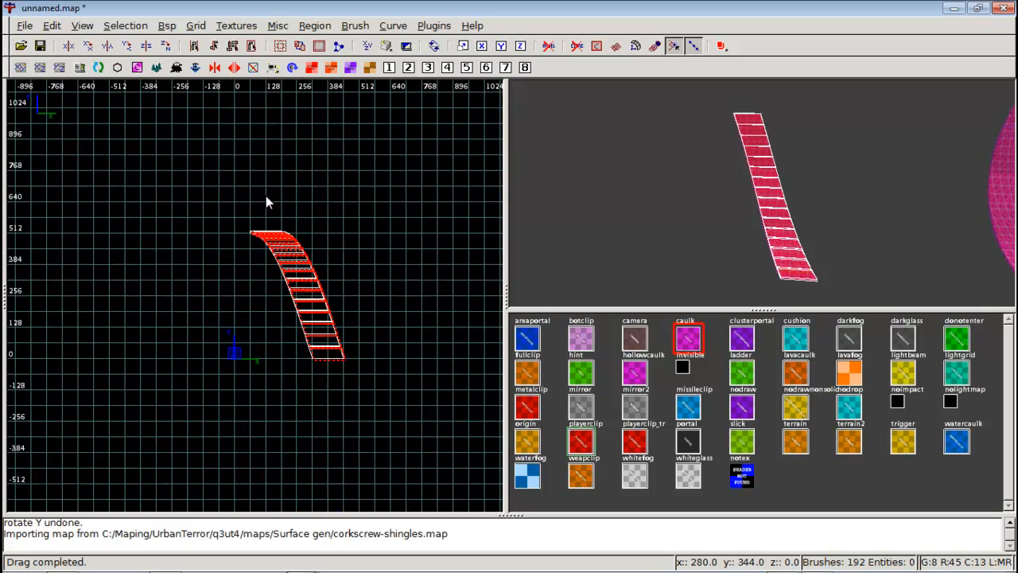
pyautogui.click(89, 45)
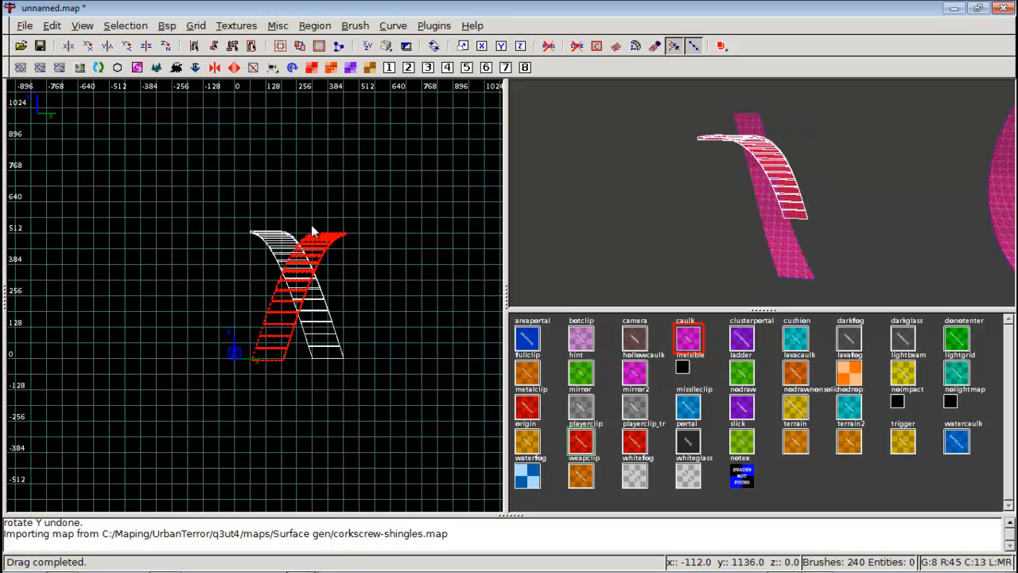
pyautogui.hotkey('ctrl', 'Tab')
pyautogui.scroll(2, 318, 248)
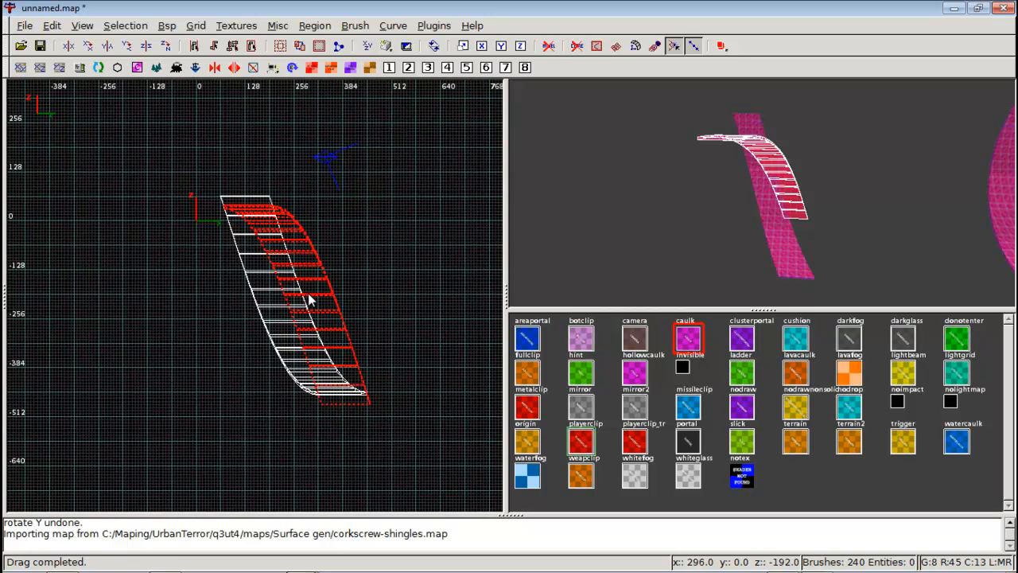
pyautogui.hotkey('ctrl', 'Tab')
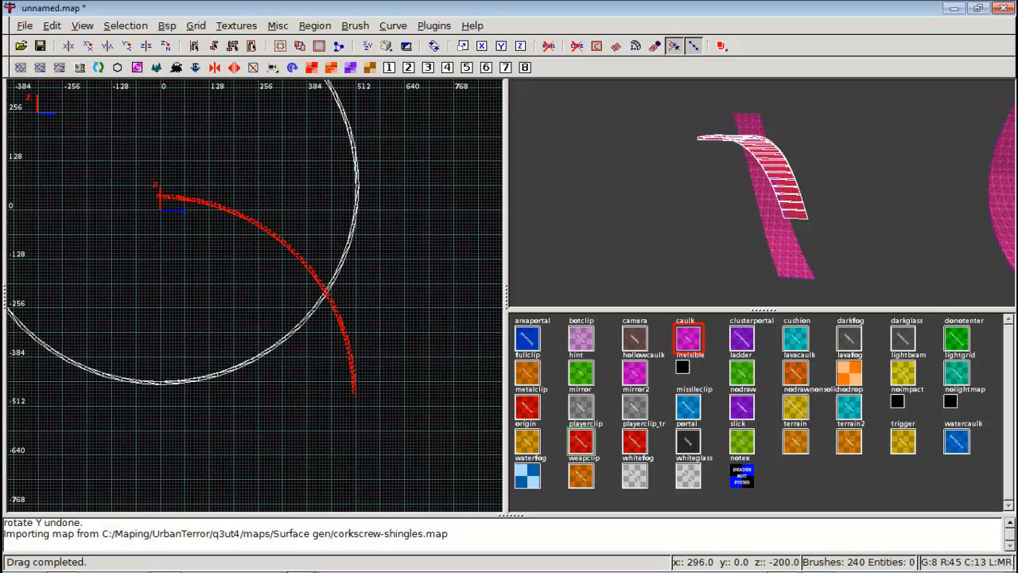
pyautogui.scroll(-2, 311, 296)
pyautogui.hotkey('ctrl', 'Tab')
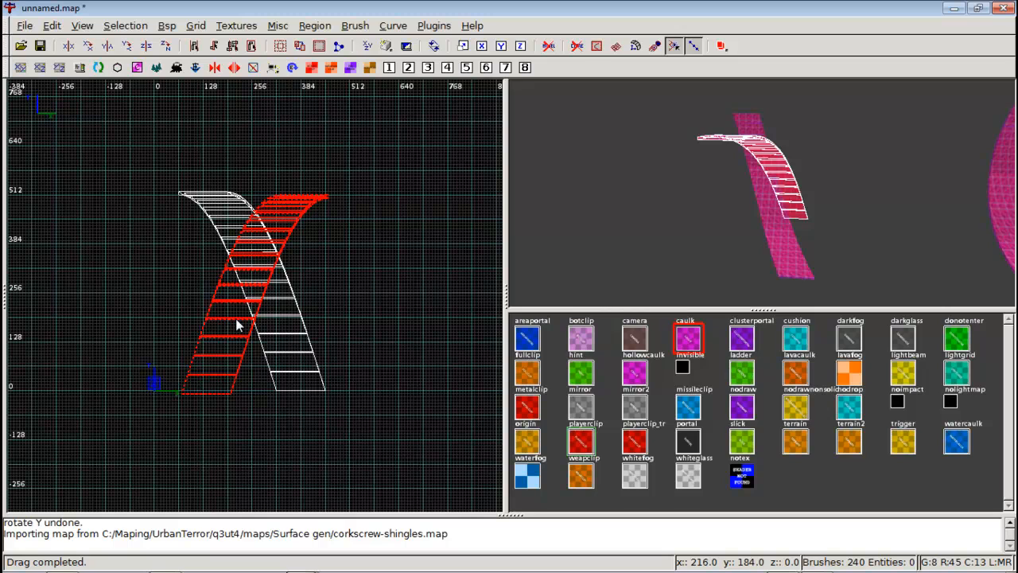
pyautogui.moveTo(278, 233); pyautogui.dragTo(173, 225)
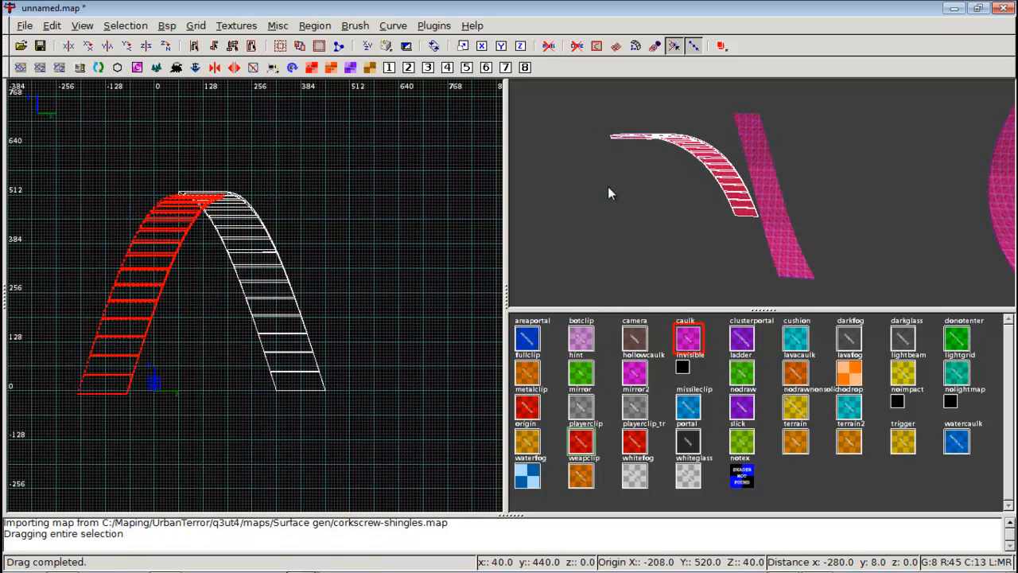
# Move the copied shingles up above the original strip in the side view.
pyautogui.rightClick(616, 189)
pyautogui.press('Up')
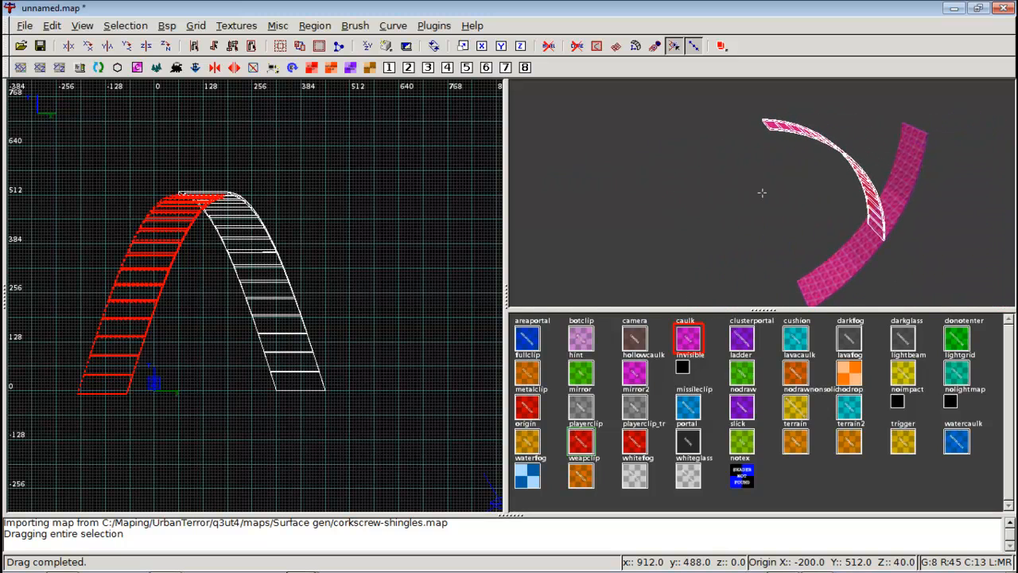
pyautogui.moveTo(129, 314)
pyautogui.mouseDown()
pyautogui.moveTo(225, 177)
pyautogui.moveTo(220, 100)
pyautogui.moveTo(246, 173)
pyautogui.moveTo(323, 308)
pyautogui.mouseUp()
pyautogui.hotkey('ctrl', 'Tab')
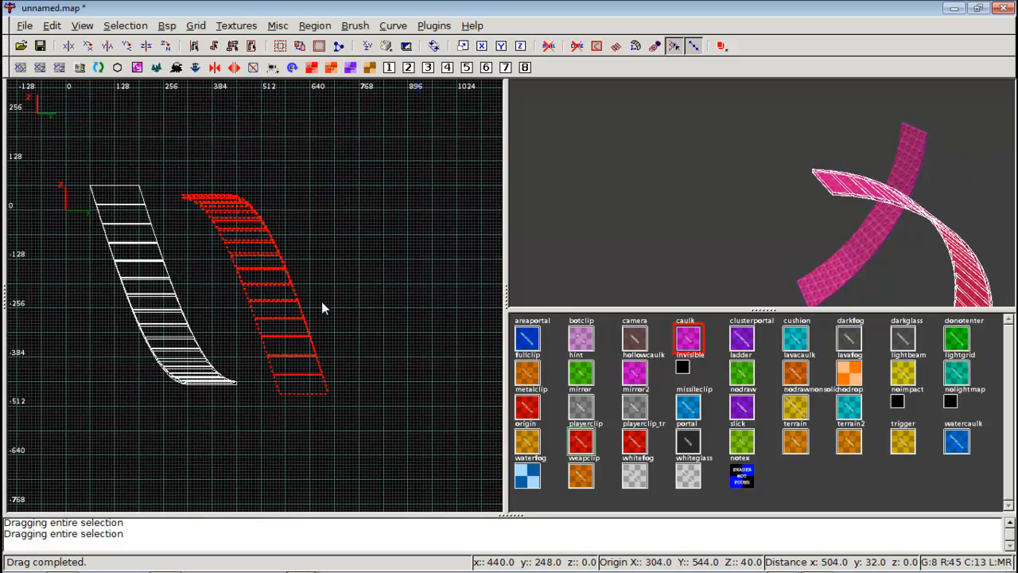
pyautogui.moveTo(306, 330); pyautogui.dragTo(341, 337, button='right')
pyautogui.moveTo(332, 355)
pyautogui.mouseDown()
pyautogui.moveTo(198, 182)
pyautogui.moveTo(137, 146)
pyautogui.mouseUp()
pyautogui.moveTo(142, 149); pyautogui.dragTo(194, 218, button='right')
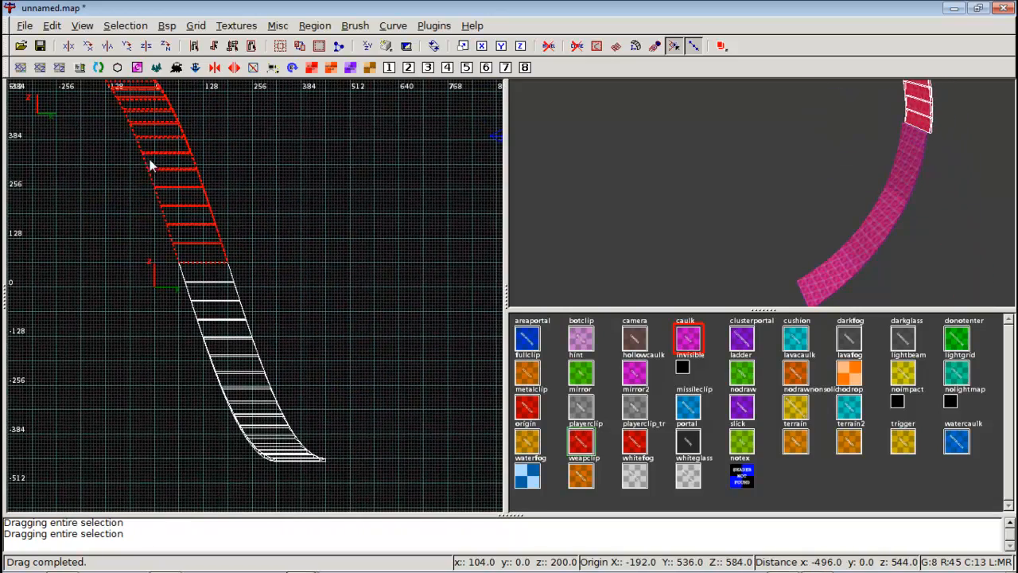
# Align the copied shingles with the corkscrew loop's curve in the side view.
pyautogui.hotkey('ctrl', 'Tab')
pyautogui.moveTo(261, 277); pyautogui.dragTo(181, 213, button='right')
pyautogui.scroll(2, 286, 305)
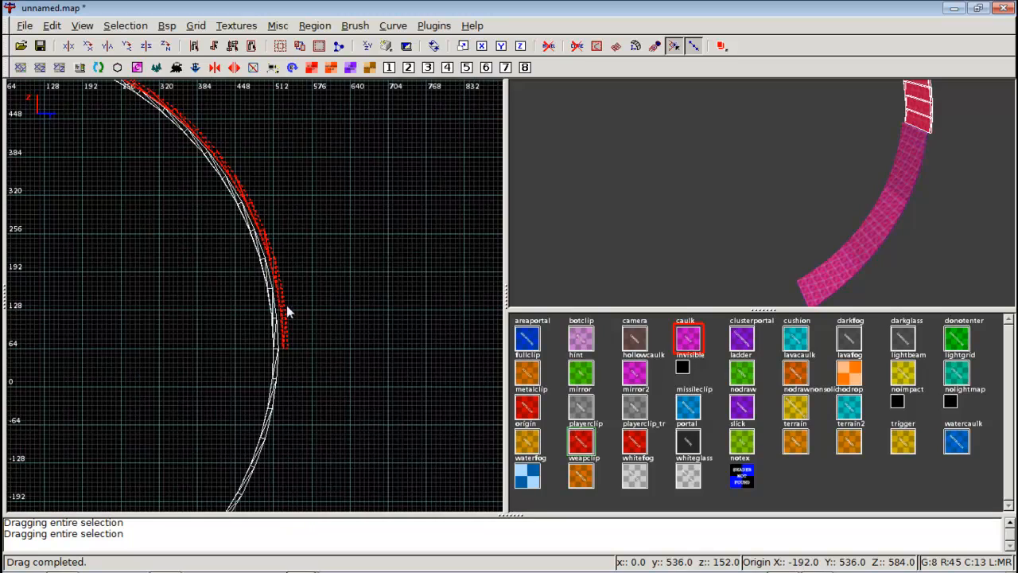
pyautogui.moveTo(284, 340); pyautogui.dragTo(277, 339)
pyautogui.scroll(-4, 332, 327)
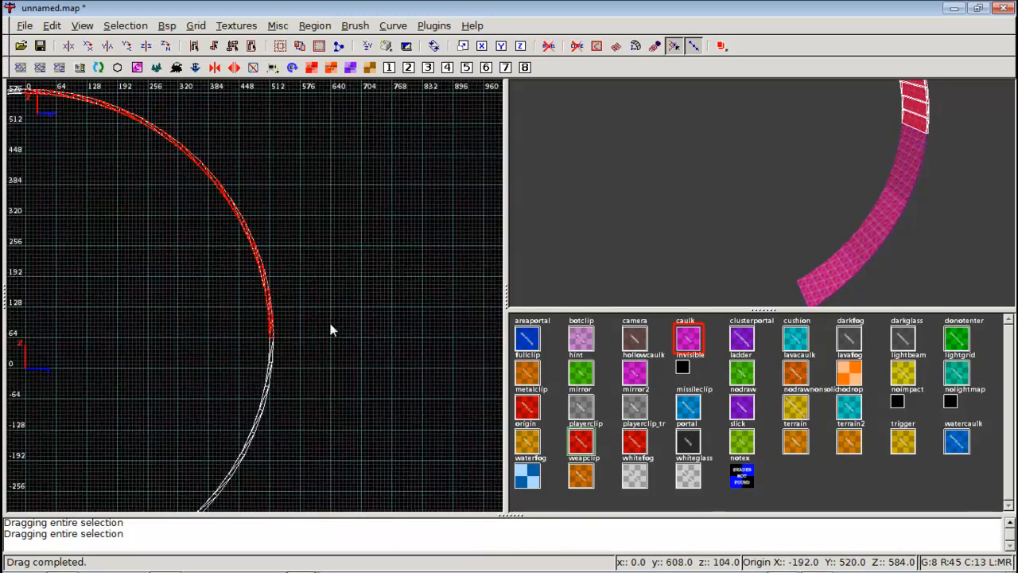
pyautogui.moveTo(247, 254); pyautogui.dragTo(309, 261, button='right')
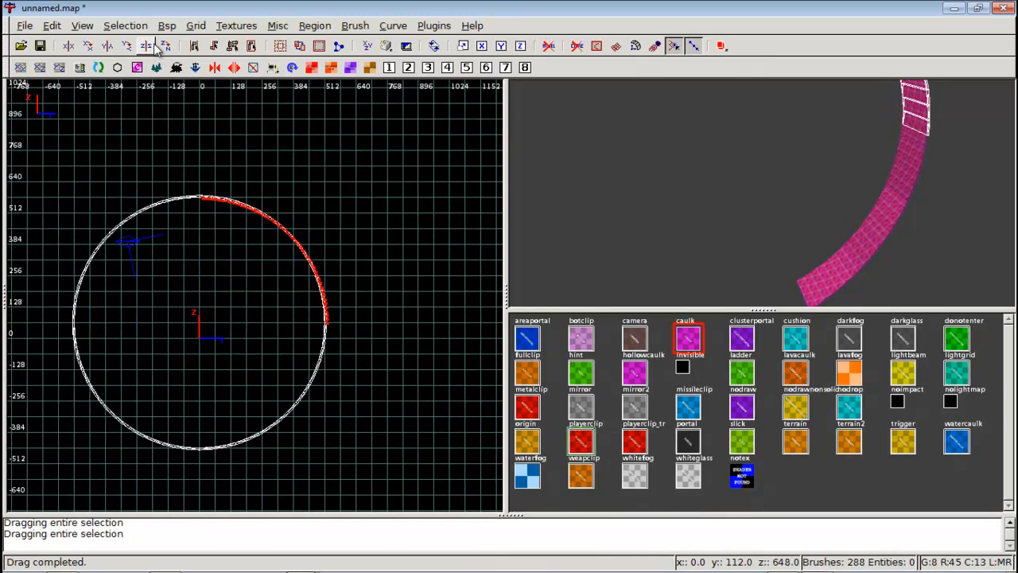
# Rotate the copy about the X axis and align it with the opposite side of the loop.
pyautogui.click(87, 47)
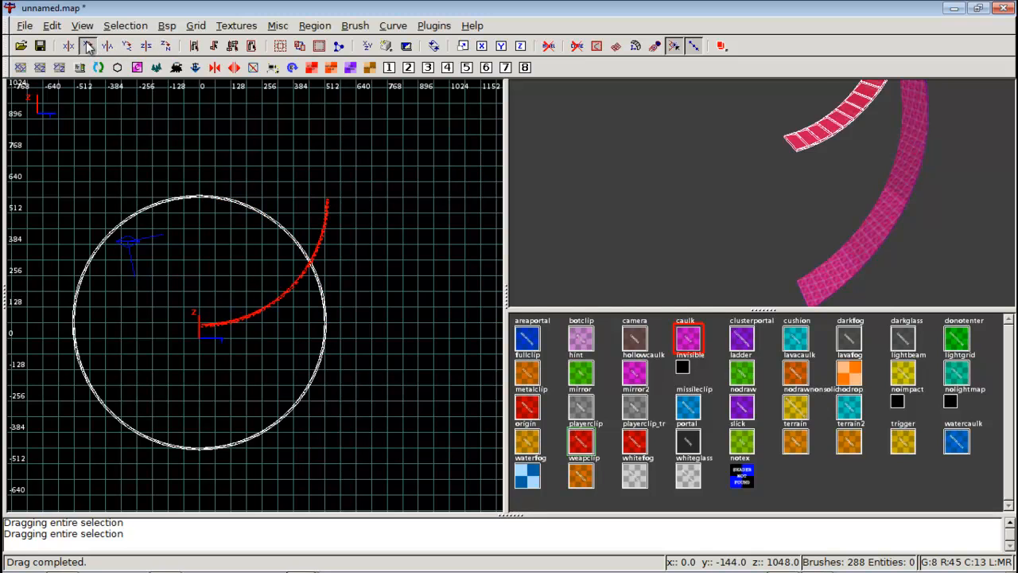
pyautogui.click(89, 48)
pyautogui.click(89, 48)
pyautogui.scroll(1, 263, 231)
pyautogui.moveTo(263, 232); pyautogui.dragTo(305, 406, button='right')
pyautogui.scroll(2, 263, 231)
pyautogui.moveTo(263, 232); pyautogui.dragTo(294, 196, button='right')
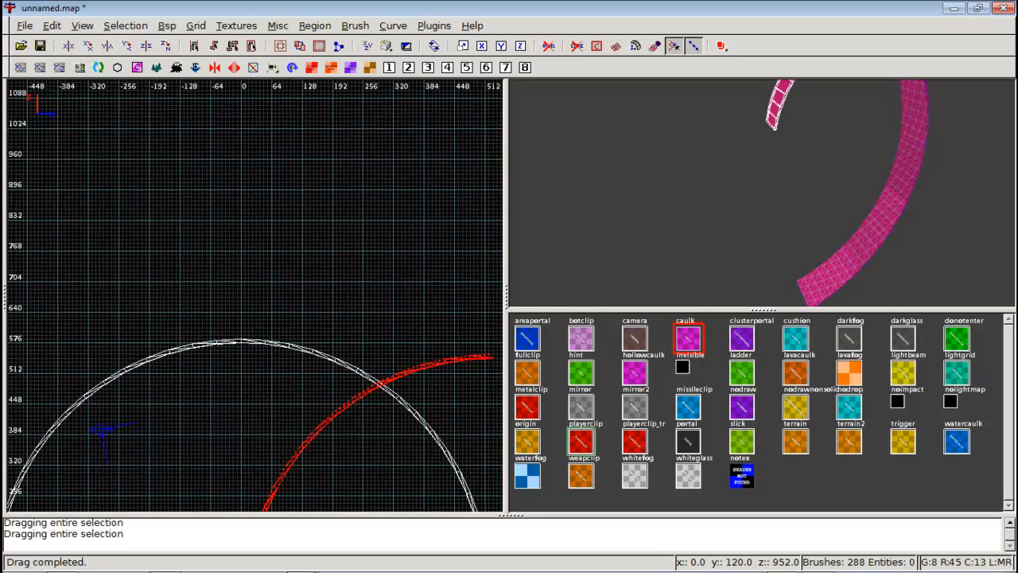
pyautogui.moveTo(440, 357); pyautogui.dragTo(451, 321, button='right')
pyautogui.moveTo(460, 323)
pyautogui.mouseDown()
pyautogui.moveTo(357, 332)
pyautogui.moveTo(212, 318)
pyautogui.moveTo(208, 308)
pyautogui.mouseUp()
pyautogui.moveTo(208, 308); pyautogui.dragTo(457, 119, button='right')
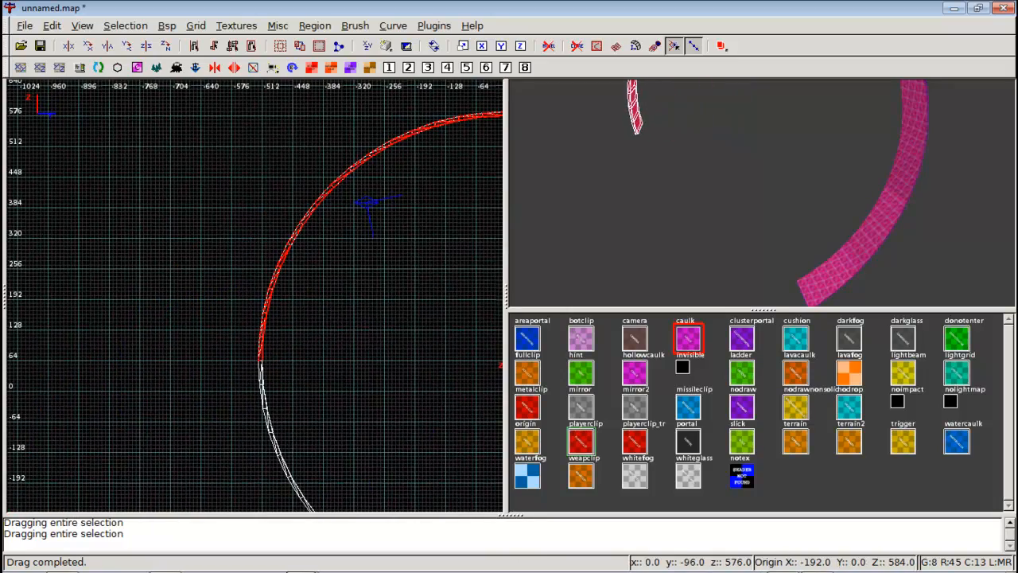
# Fine-tune the copy's position against the loop in the other orthographic views.
pyautogui.hotkey('ctrl', 'Tab')
pyautogui.moveTo(323, 289); pyautogui.dragTo(301, 266, button='right')
pyautogui.scroll(-2, 323, 288)
pyautogui.scroll(1, 323, 289)
pyautogui.moveTo(207, 291)
pyautogui.mouseDown()
pyautogui.moveTo(311, 291)
pyautogui.moveTo(125, 278)
pyautogui.moveTo(105, 288)
pyautogui.mouseUp()
pyautogui.scroll(1, 104, 306)
pyautogui.moveTo(104, 307); pyautogui.dragTo(161, 289, button='right')
# Clone the positioned shingle copy.
pyautogui.press('space')
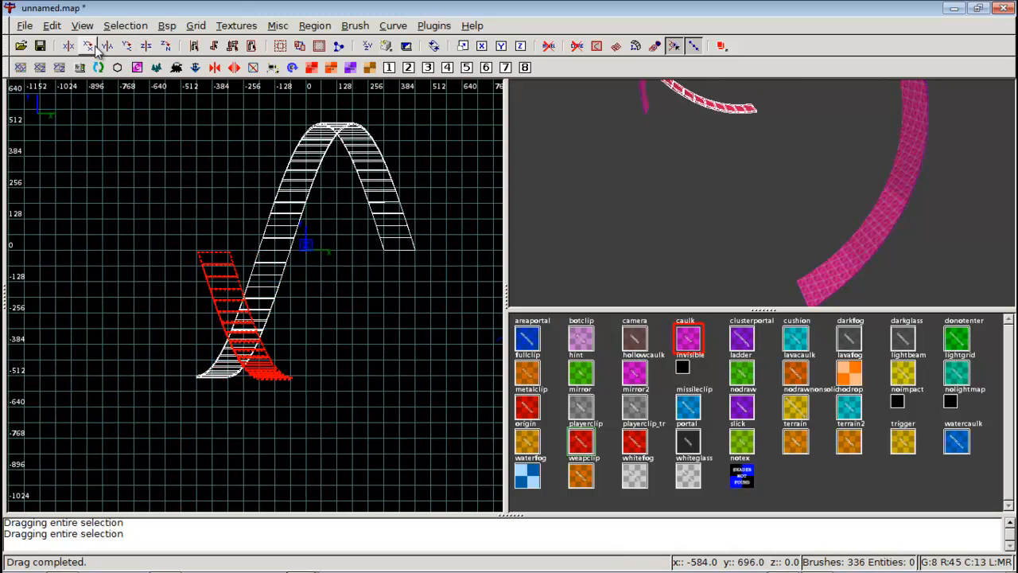
pyautogui.hotkey('ctrl', 'Tab')
pyautogui.hotkey('ctrl', 'Tab')
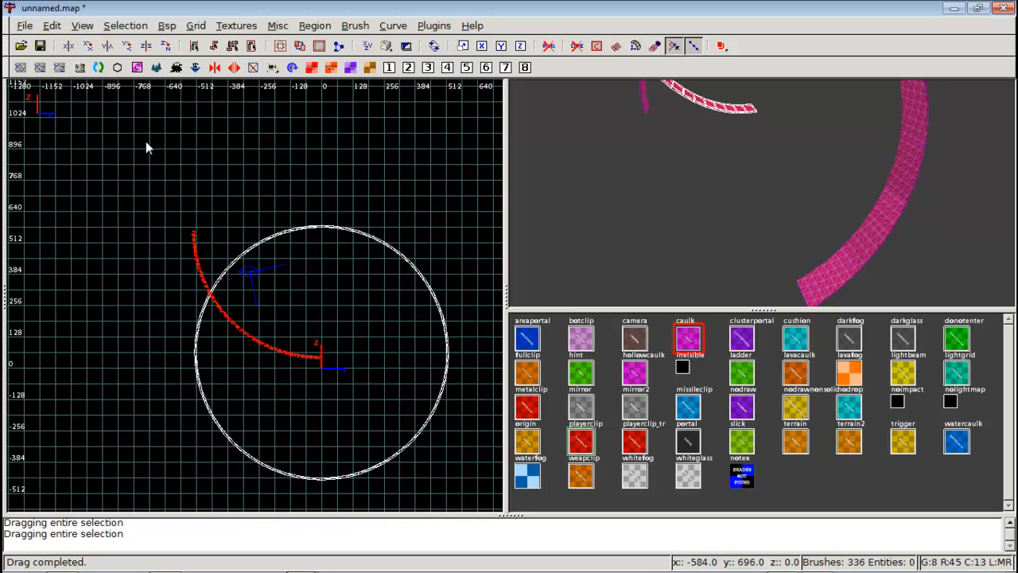
# Move the cloned shingle onto the lower-left quarter of the corkscrew loop in the side view.
pyautogui.scroll(2, 195, 209)
pyautogui.moveTo(146, 105); pyautogui.dragTo(163, 304)
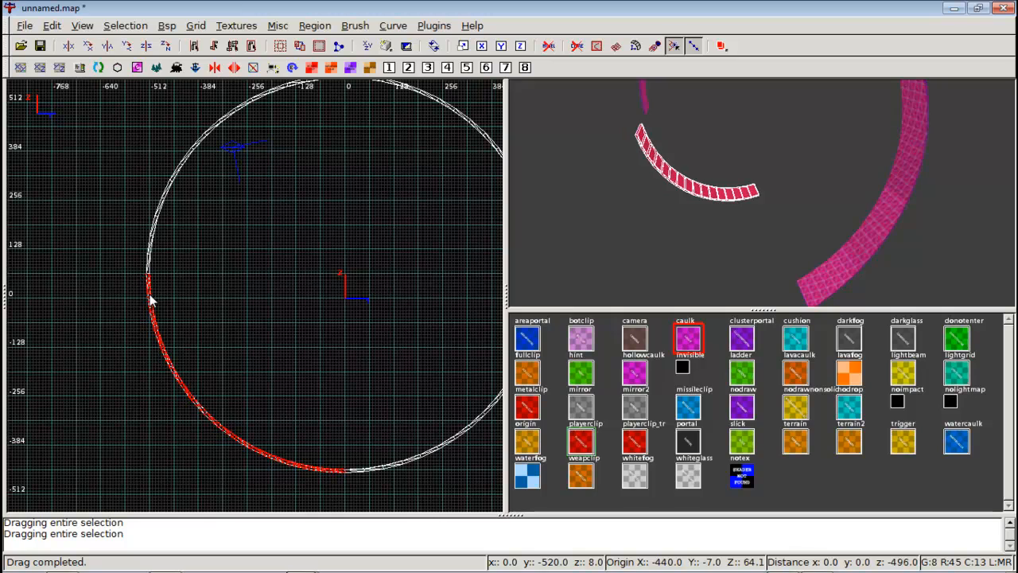
pyautogui.hotkey('ctrl', 'Tab')
pyautogui.moveTo(212, 265)
pyautogui.mouseDown(button='right')
pyautogui.moveTo(169, 272)
pyautogui.moveTo(191, 277)
pyautogui.moveTo(187, 287)
pyautogui.moveTo(212, 270)
pyautogui.mouseUp(button='right')
pyautogui.scroll(-3, 213, 266)
pyautogui.scroll(2, 219, 268)
pyautogui.moveTo(148, 293)
pyautogui.mouseDown()
pyautogui.moveTo(367, 298)
pyautogui.moveTo(201, 297)
pyautogui.mouseUp()
# Align the cloned shingle with the left ramp in the other orthographic view, nudge it into place, and deselect it.
pyautogui.hotkey('ctrl', 'Tab')
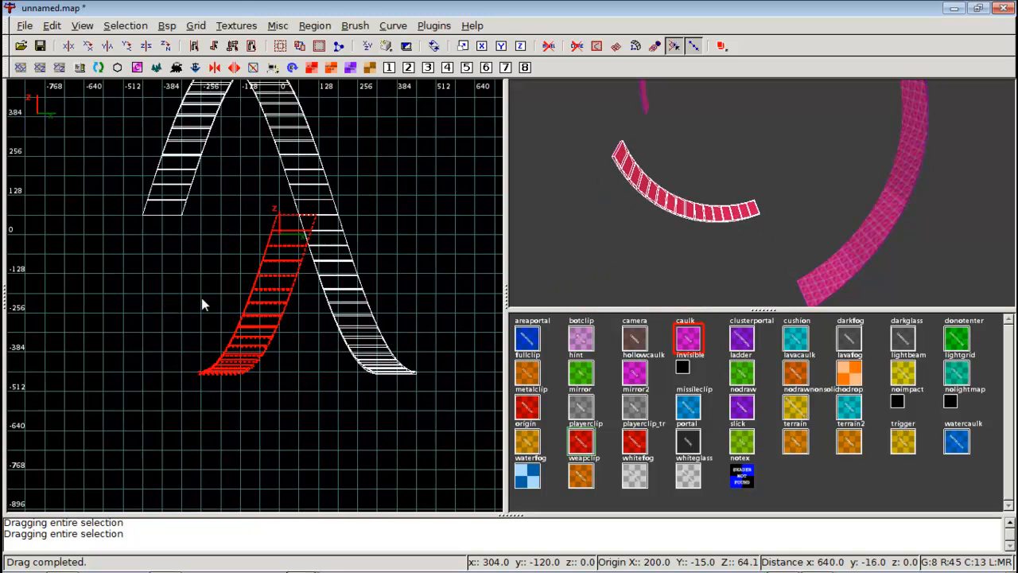
pyautogui.moveTo(296, 259); pyautogui.dragTo(168, 253)
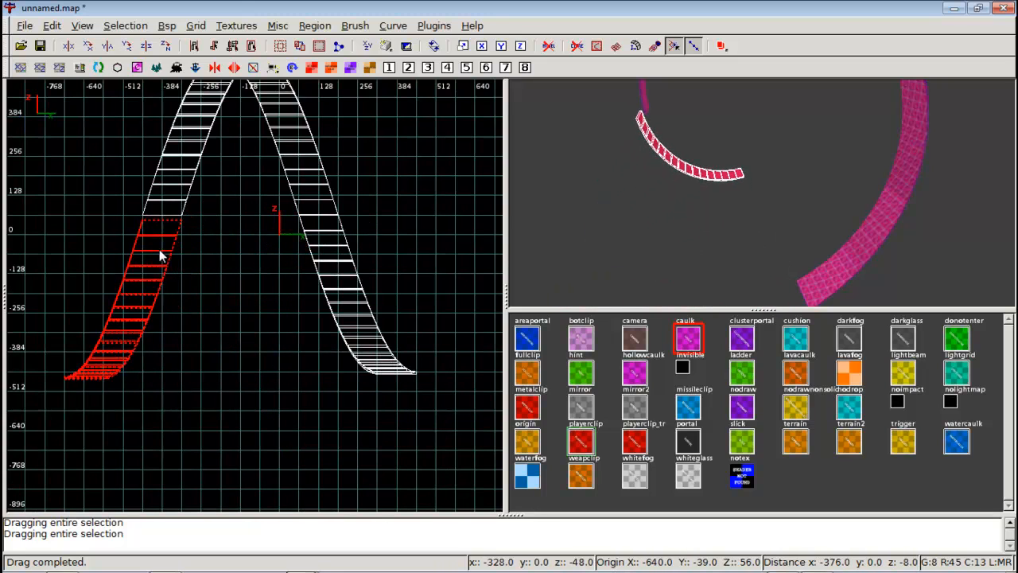
pyautogui.hotkey('ctrl', 'Tab')
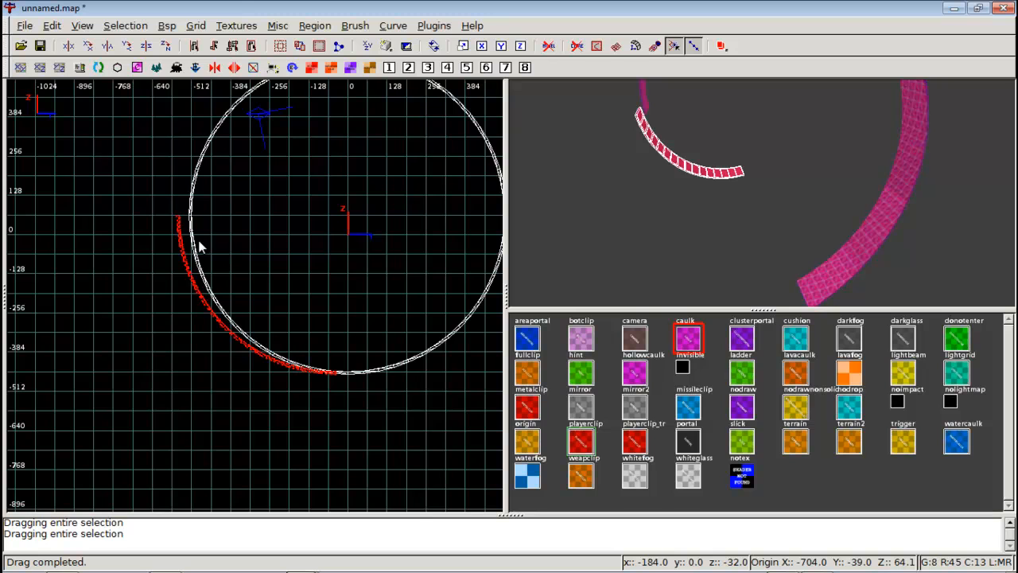
pyautogui.scroll(3, 199, 245)
pyautogui.scroll(2, 140, 255)
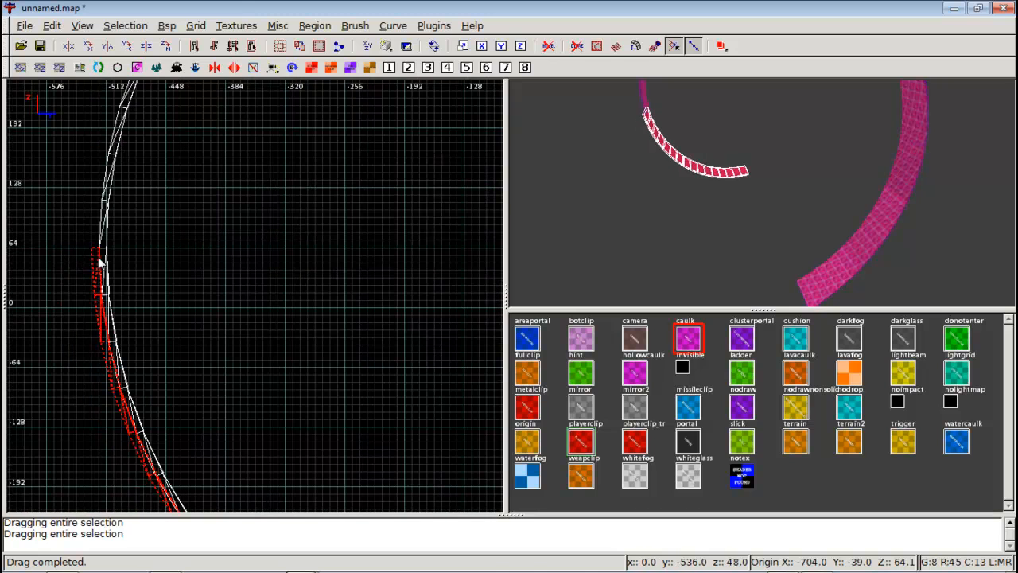
pyautogui.moveTo(99, 260); pyautogui.dragTo(104, 263)
pyautogui.rightClick(694, 170)
pyautogui.press('Escape')
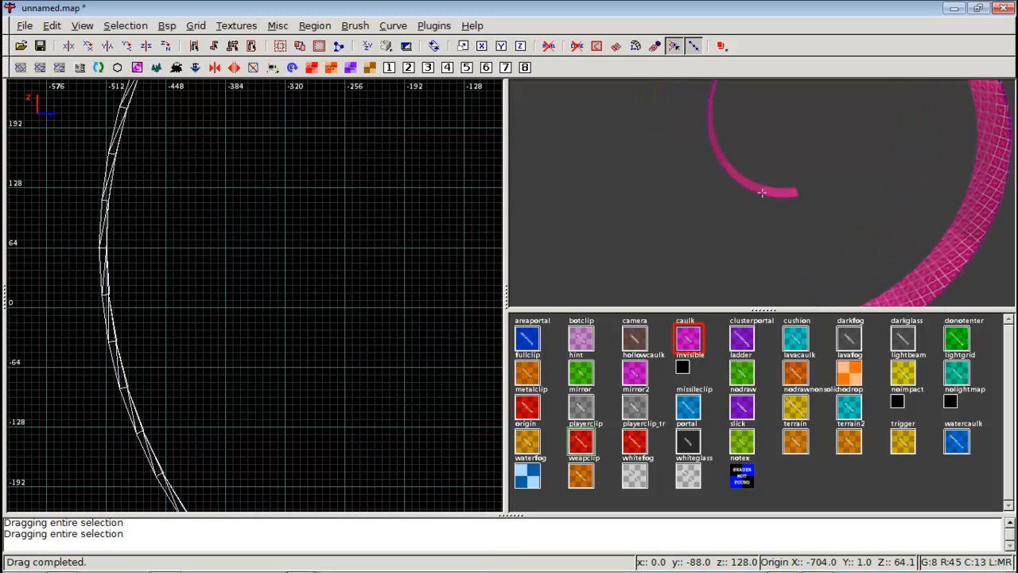
# Fly the 3D camera around the assembled loop to inspect how the pieces join.
pyautogui.press('Up')
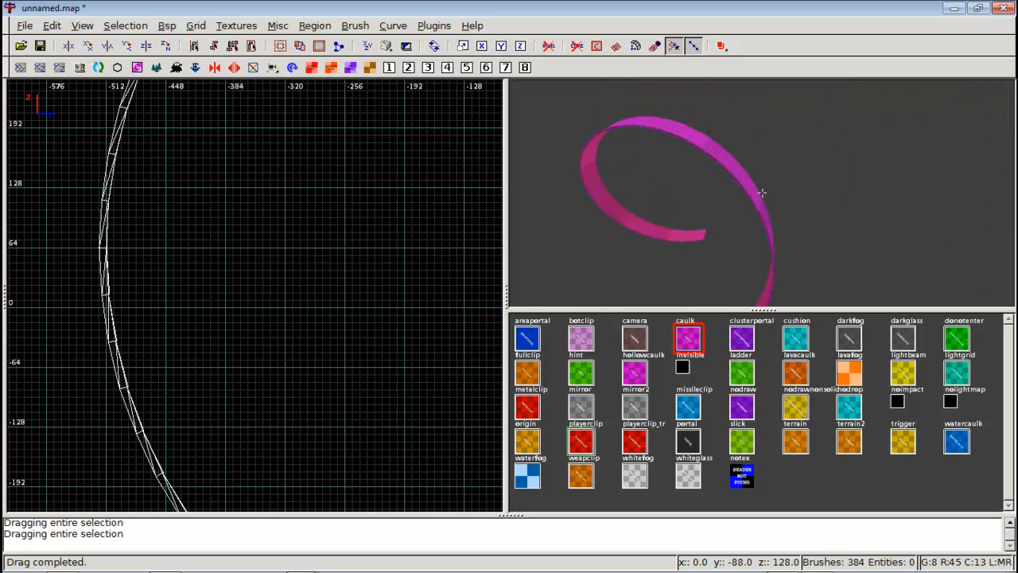
pyautogui.press('Down')
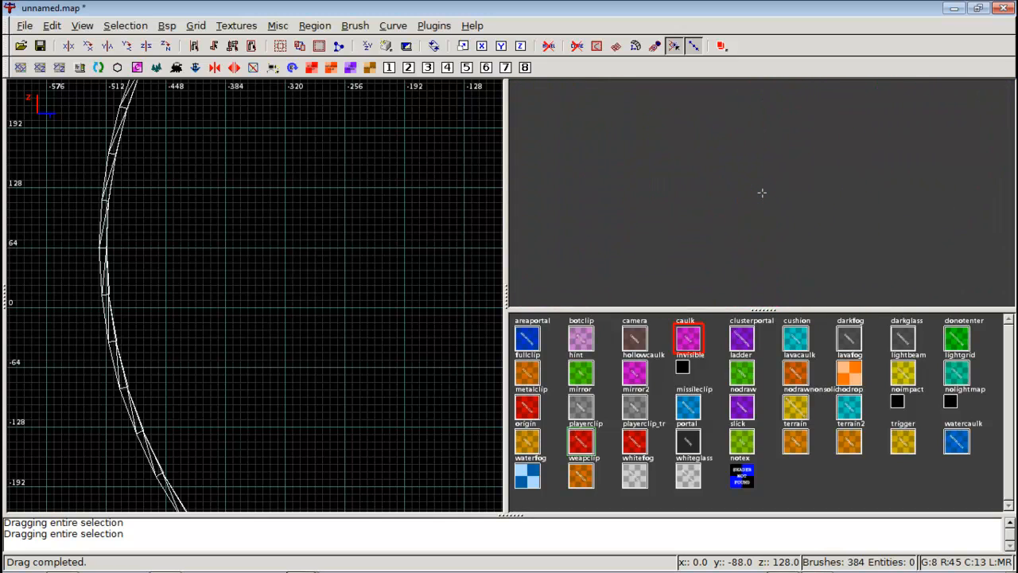
pyautogui.press('Up')
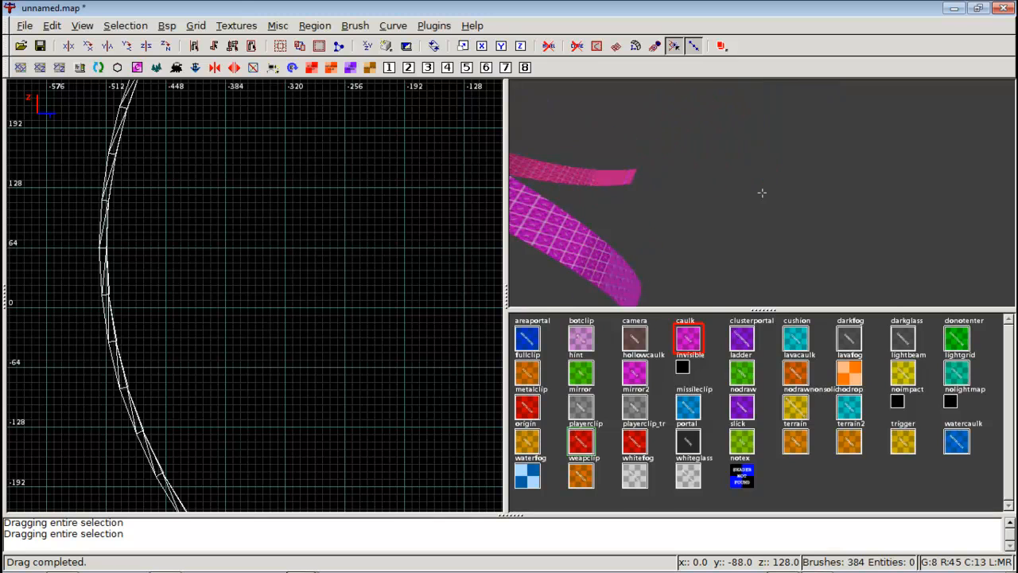
pyautogui.press('Up')
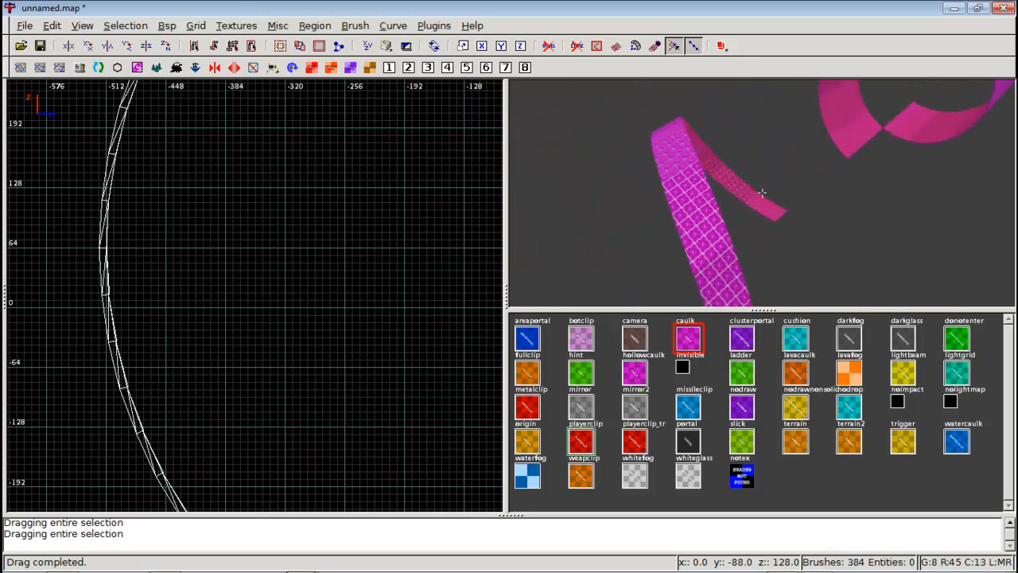
pyautogui.press('Left')
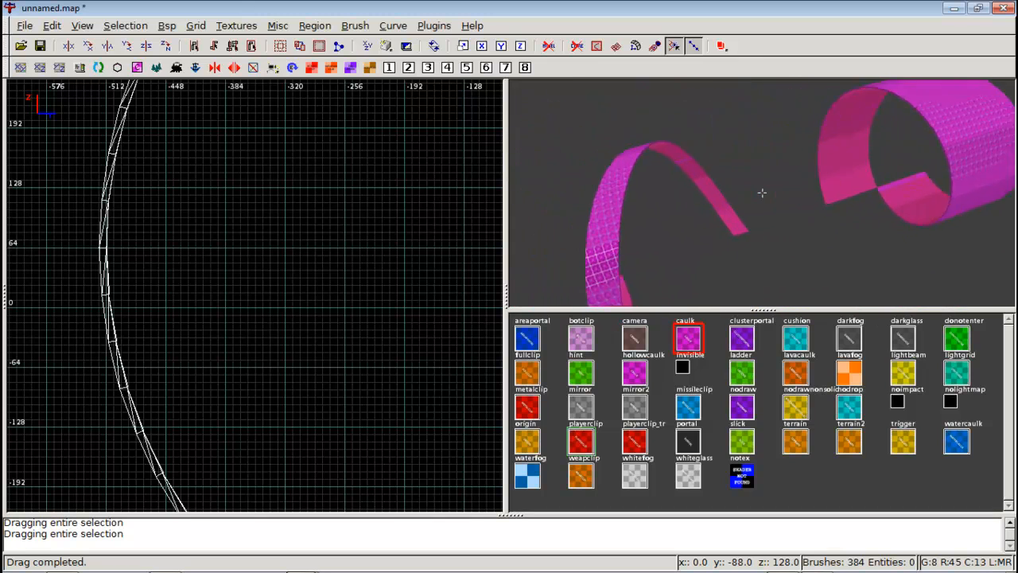
pyautogui.rightClick(762, 192)
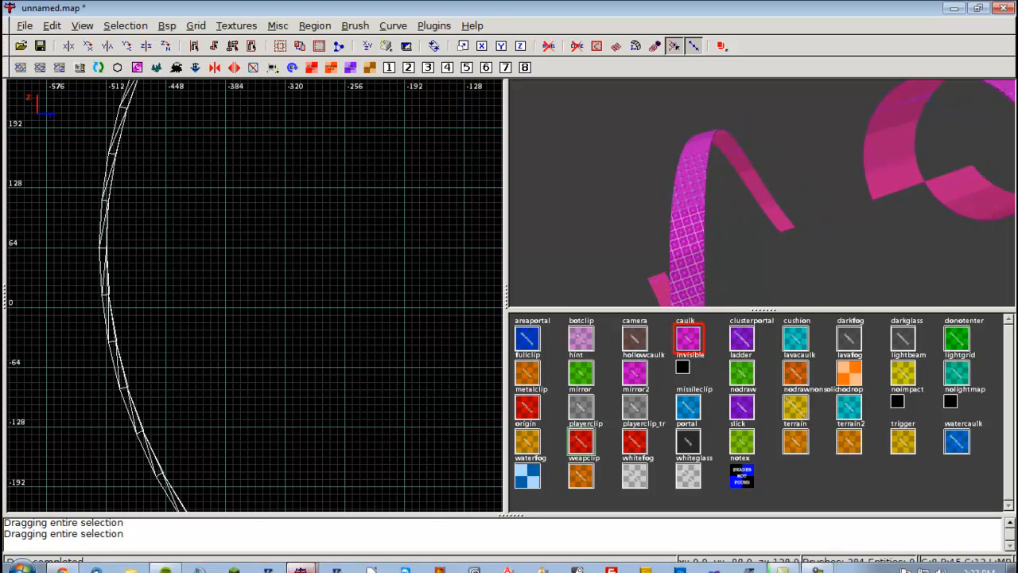
# Glance at the Corkscrew Generator page in the browser and return to the map editor.
pyautogui.moveTo(310, 561)
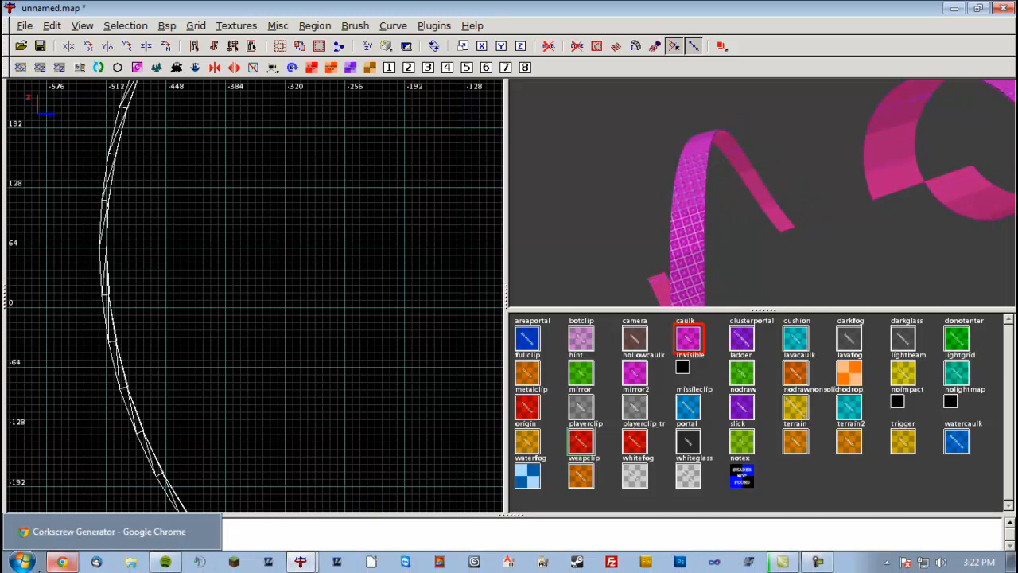
pyautogui.click(62, 562)
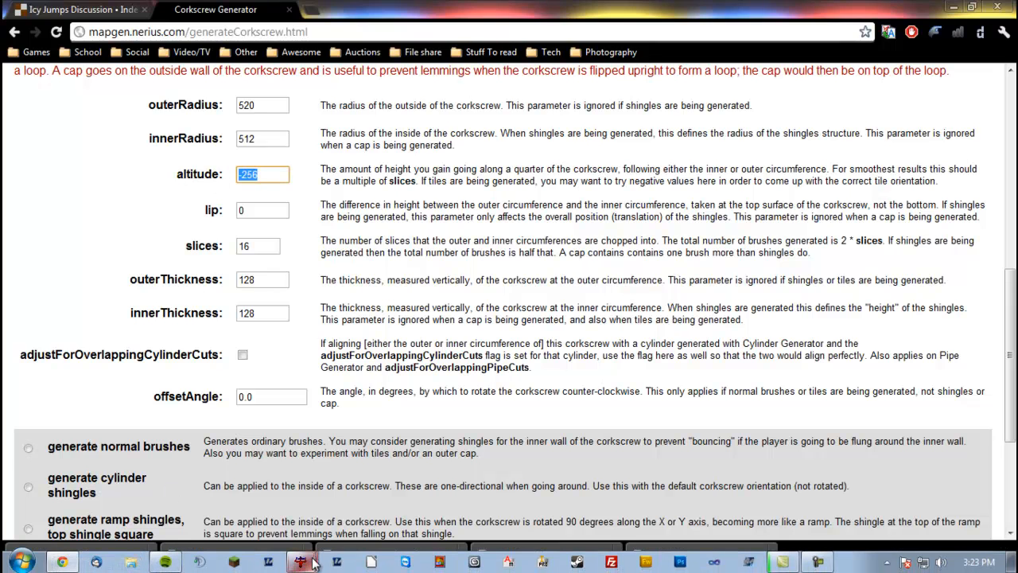
pyautogui.click(312, 558)
pyautogui.click(308, 533)
# Inspect the ramp shingles in the 3D camera and zoom the side view onto their joint.
pyautogui.rightClick(732, 230)
pyautogui.press('Up')
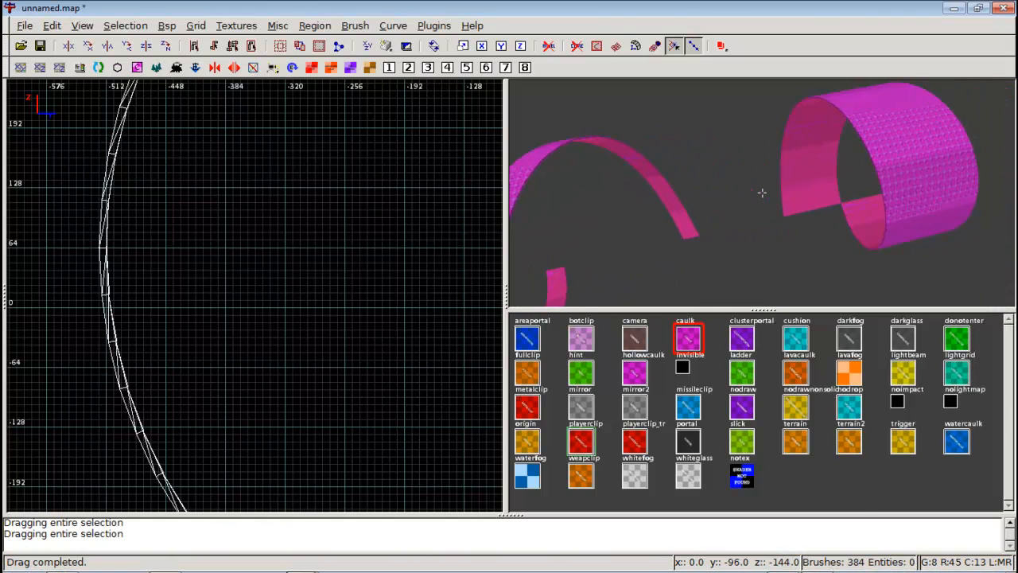
pyautogui.press('Left')
pyautogui.press('Right')
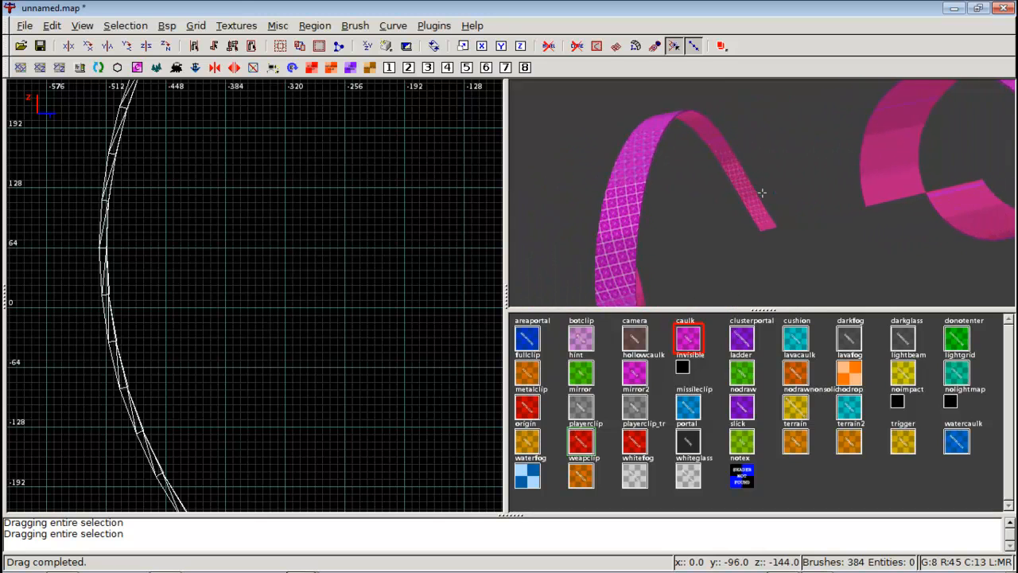
pyautogui.press('Up')
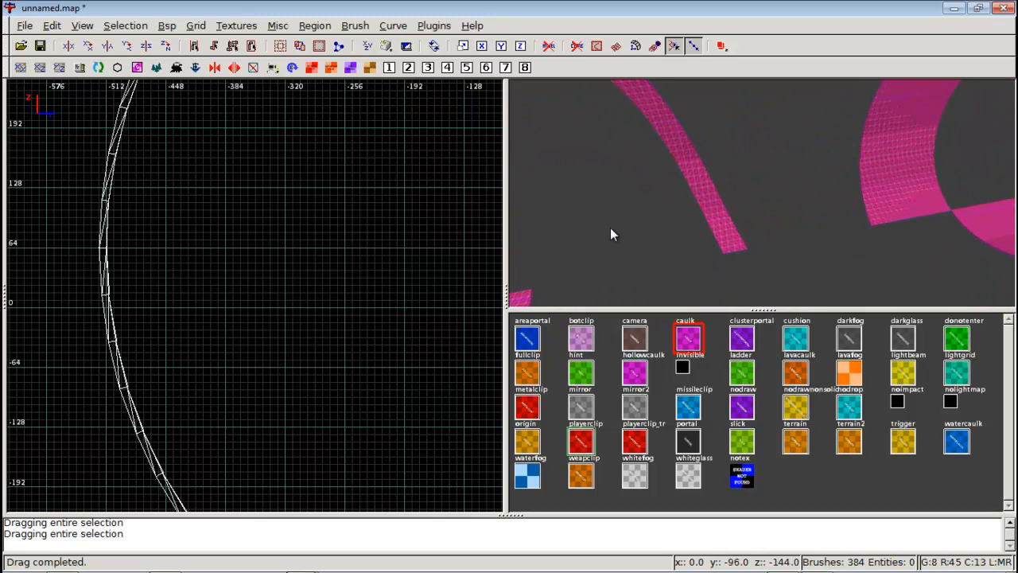
pyautogui.moveTo(229, 301); pyautogui.dragTo(0, 0, button='right')
pyautogui.scroll(5, 328, 288)
pyautogui.moveTo(328, 288); pyautogui.dragTo(498, 358, button='right')
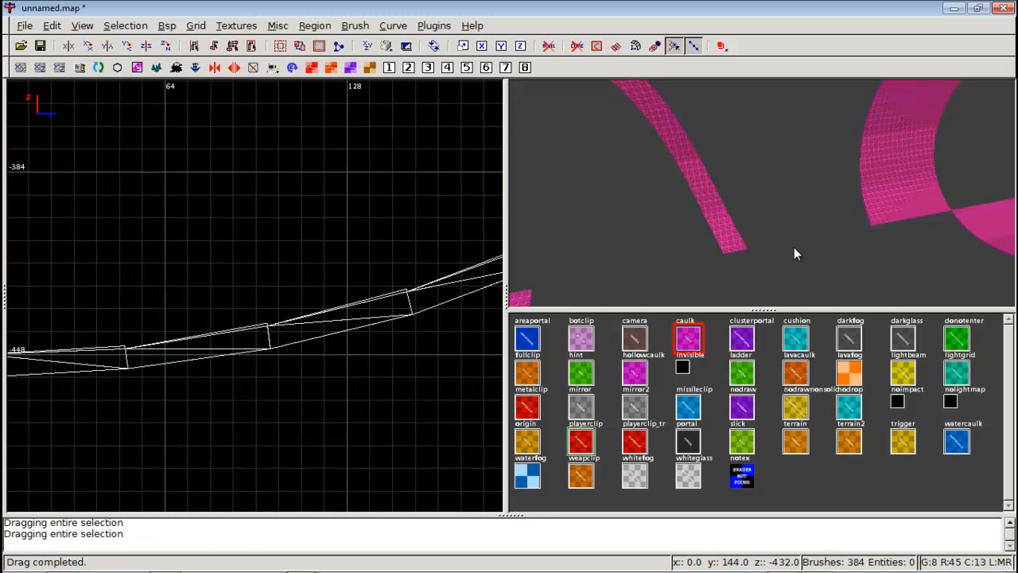
# Examine the seam between a shingle and the loop closely in the 3D camera, selecting it briefly.
pyautogui.rightClick(916, 193)
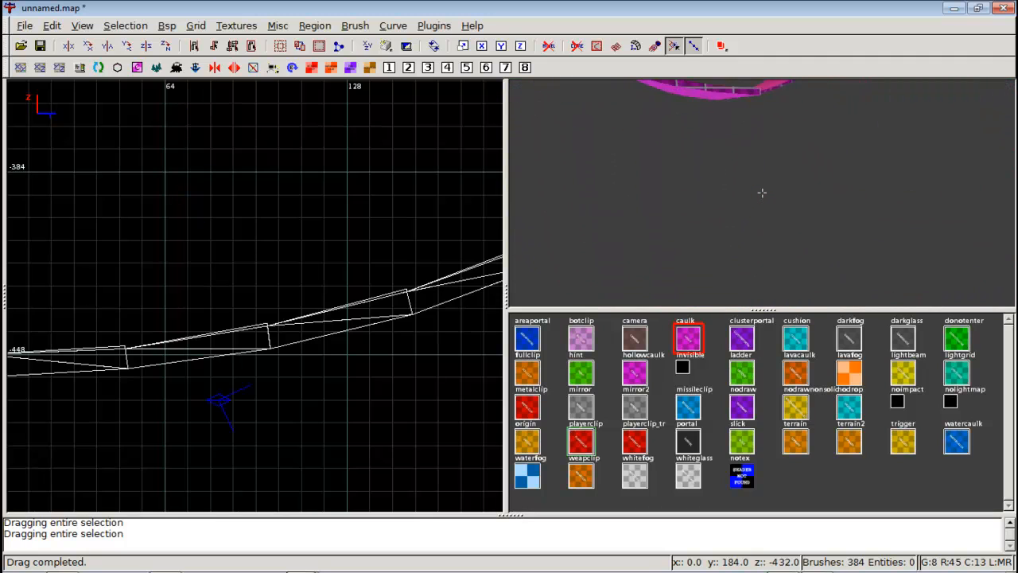
pyautogui.press('Up')
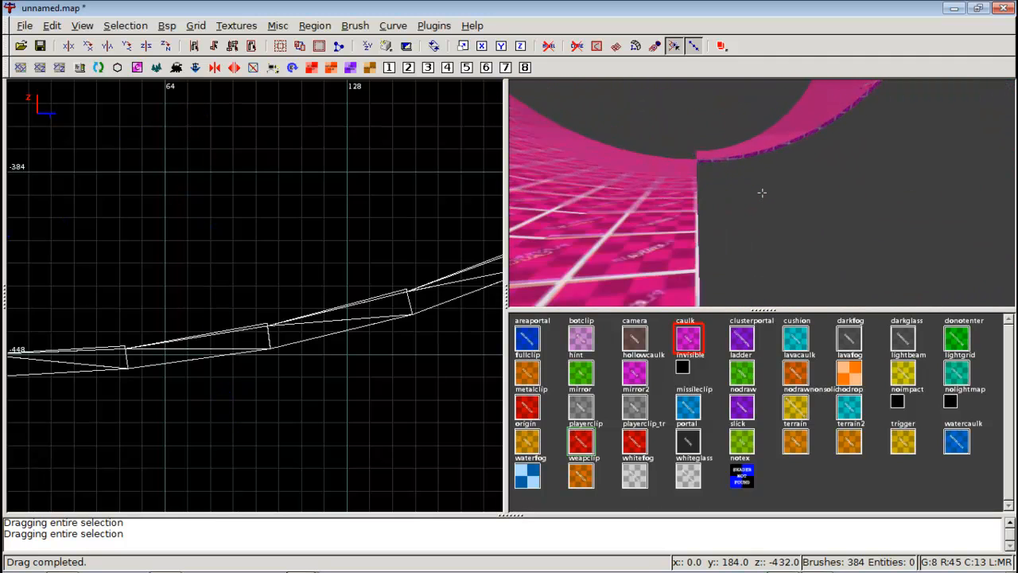
pyautogui.press('Down')
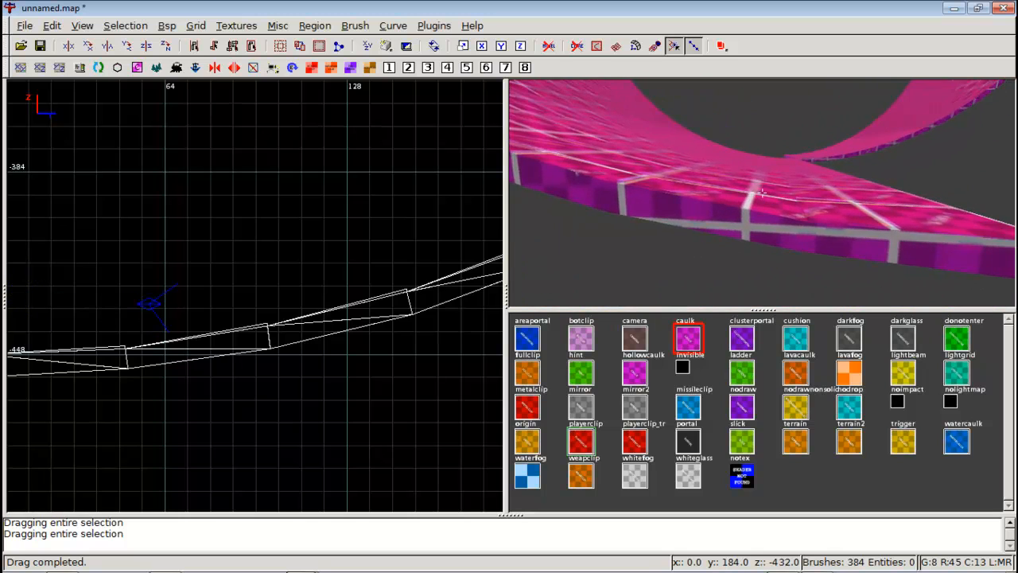
pyautogui.rightClick(761, 193)
pyautogui.keyDown('shift'); pyautogui.click(773, 199); pyautogui.keyUp('shift')
pyautogui.rightClick(777, 202)
pyautogui.press('Down')
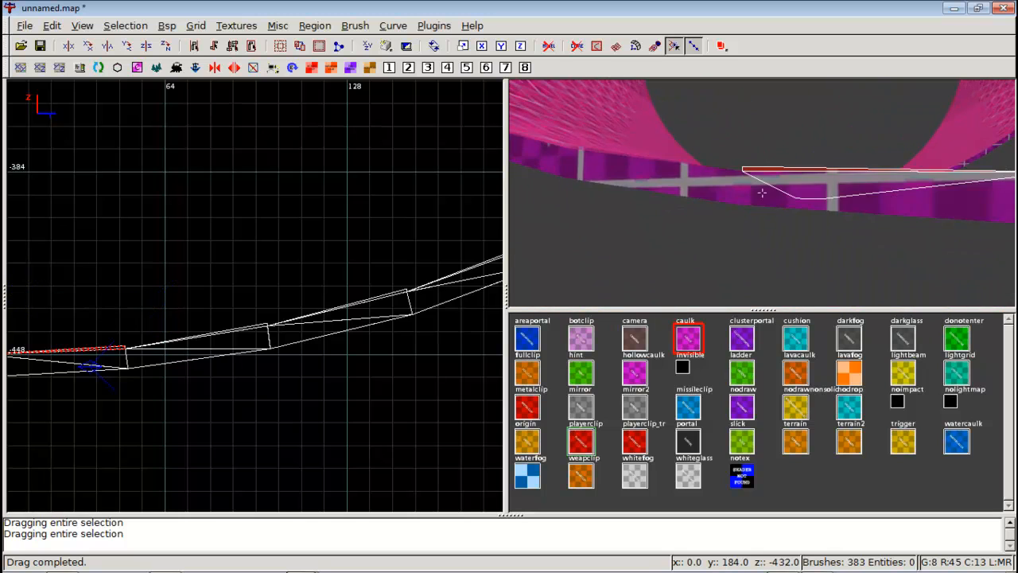
pyautogui.press('Left')
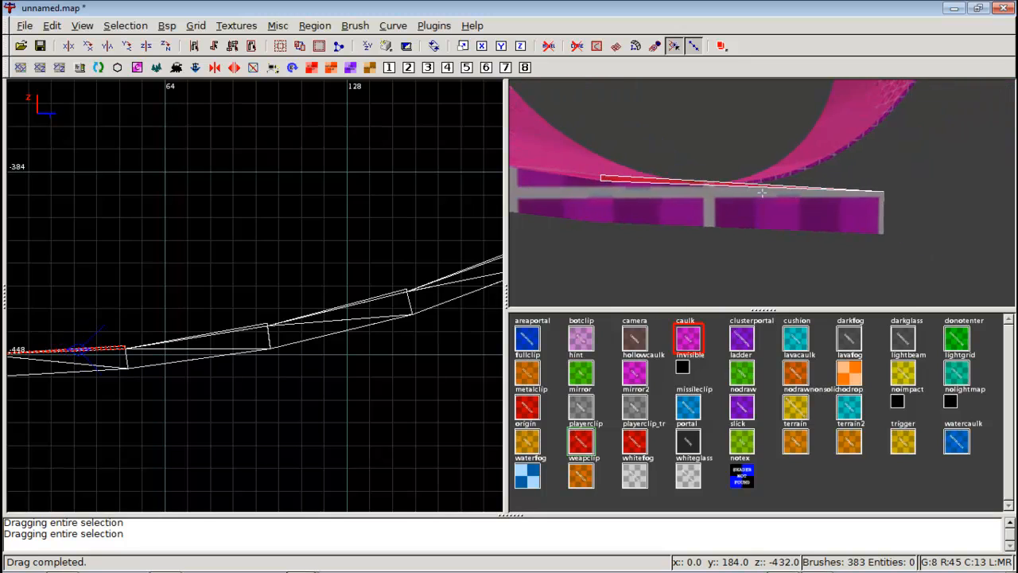
pyautogui.press('d')
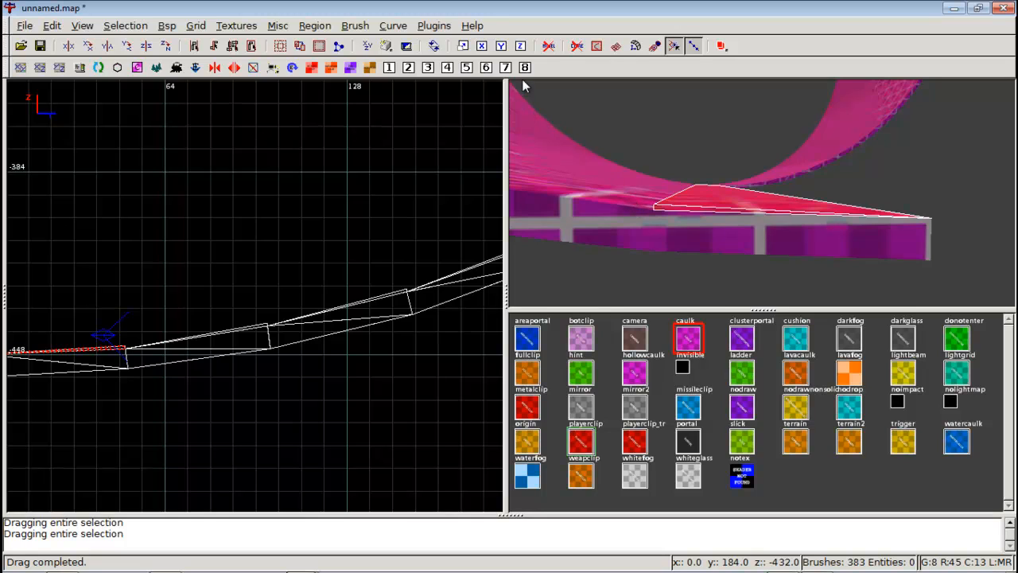
pyautogui.rightClick(759, 205)
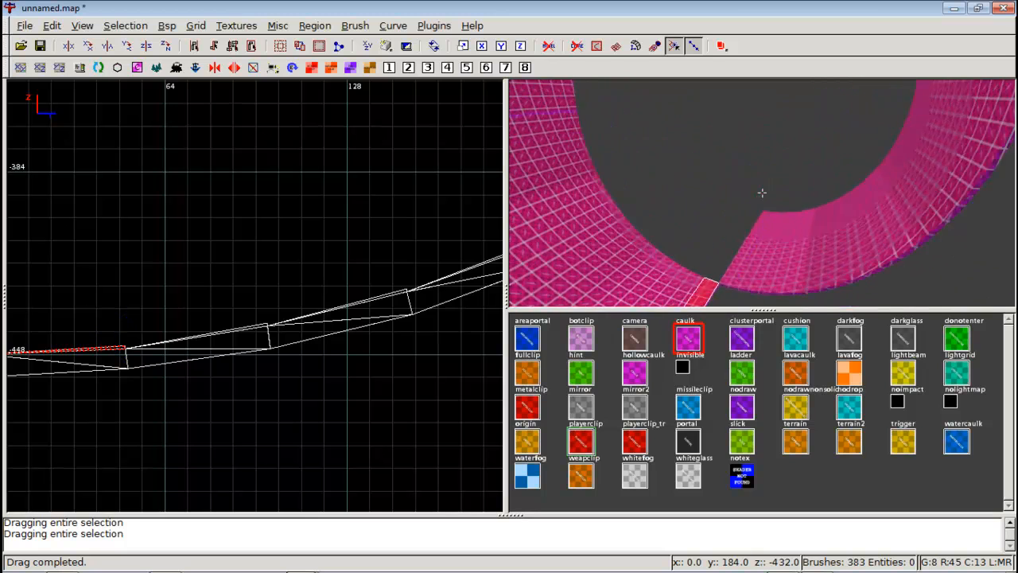
pyautogui.press('Escape')
# Orbit the 3D camera to review the finished loop from several angles.
pyautogui.rightClick(786, 207)
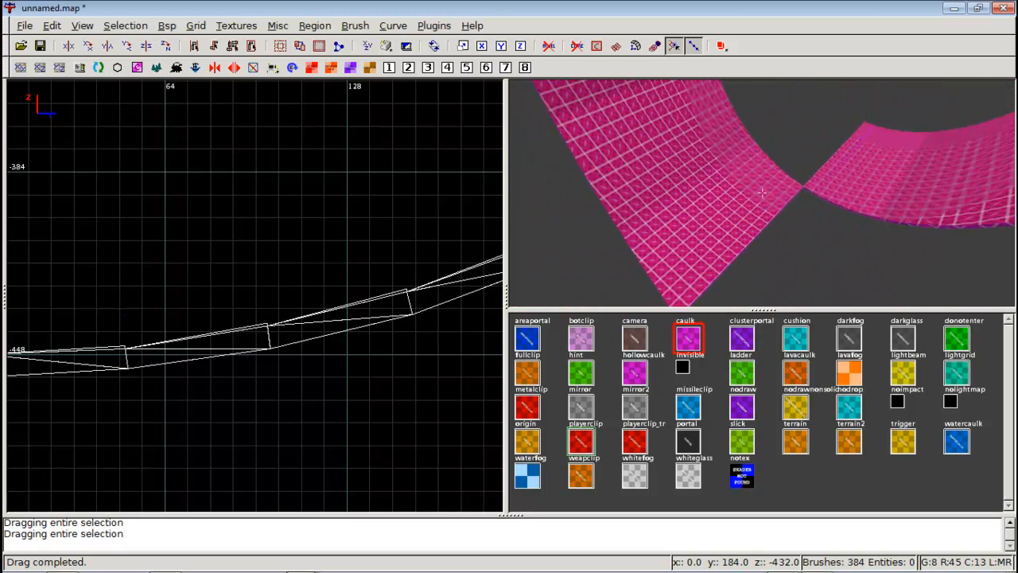
pyautogui.rightClick(762, 193)
pyautogui.rightClick(757, 194)
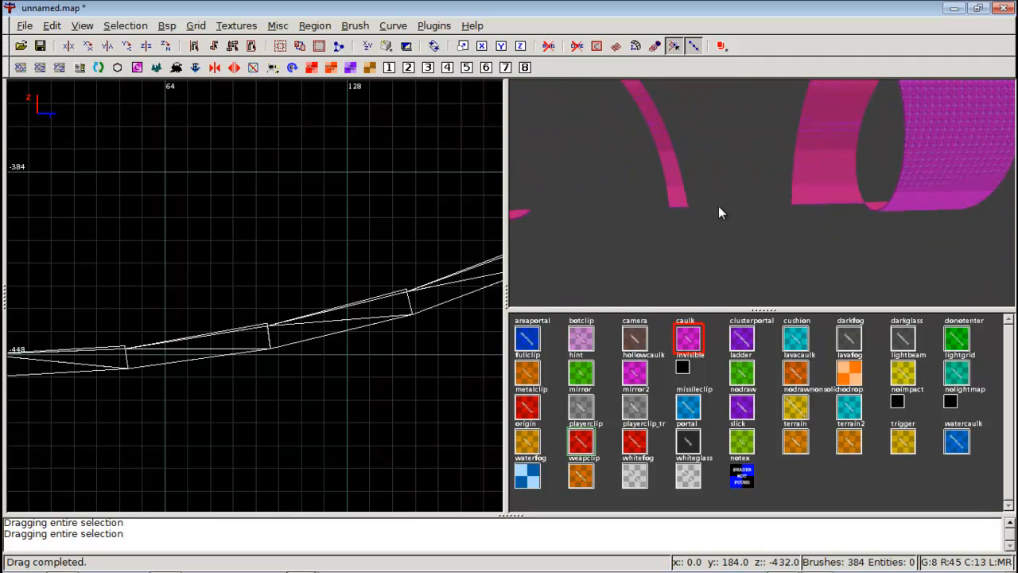
pyautogui.rightClick(902, 231)
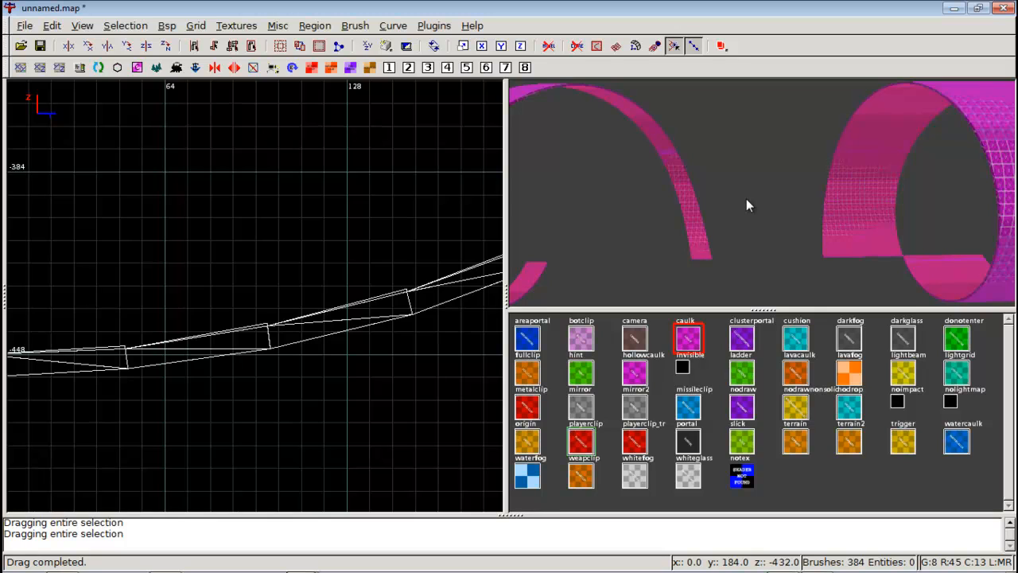
pyautogui.rightClick(804, 186)
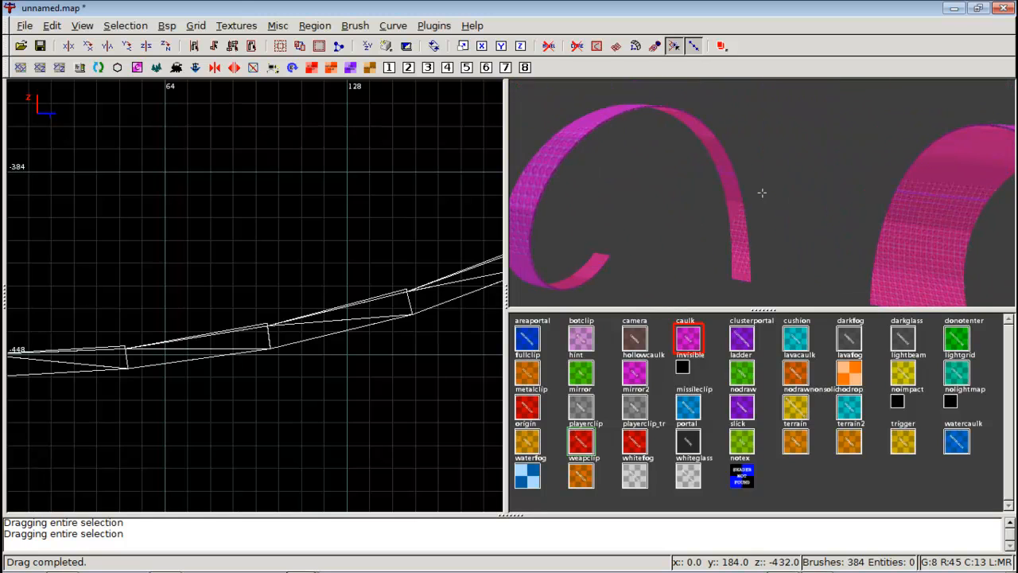
pyautogui.rightClick(761, 193)
# Enlarge the 3D camera pane by resizing the window dividers.
pyautogui.moveTo(749, 309); pyautogui.dragTo(762, 487)
pyautogui.moveTo(493, 293); pyautogui.dragTo(221, 293)
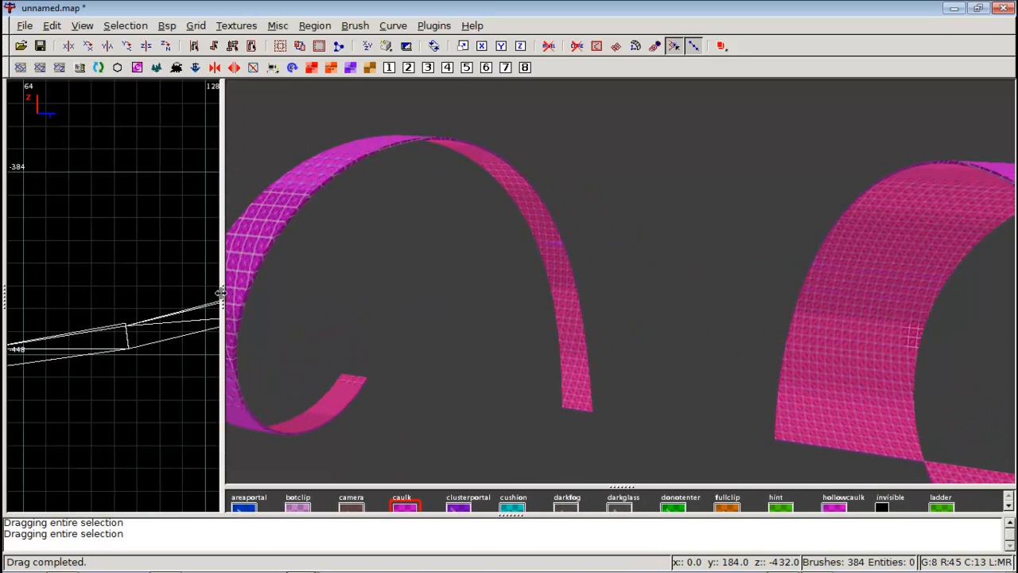
pyautogui.rightClick(620, 281)
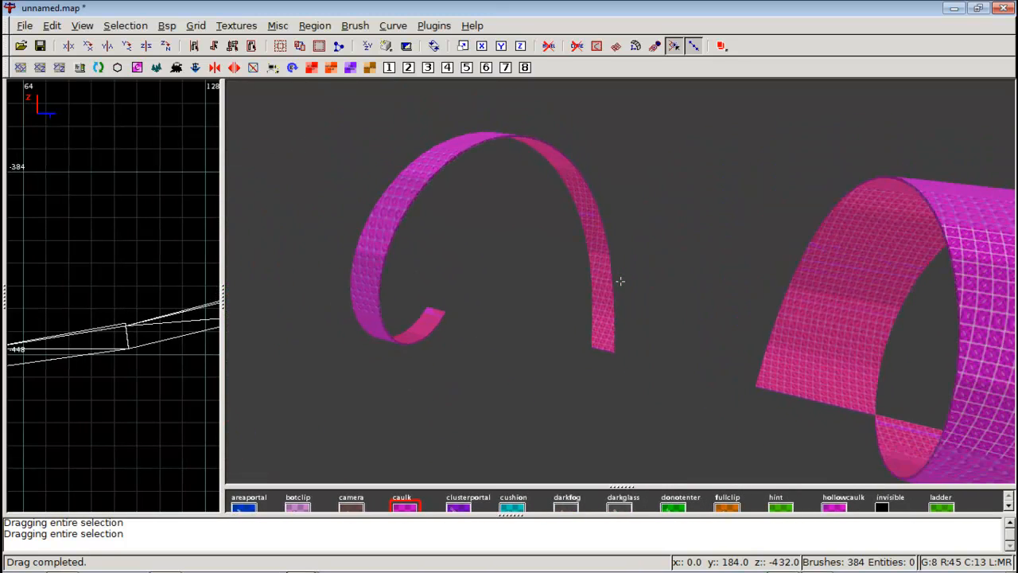